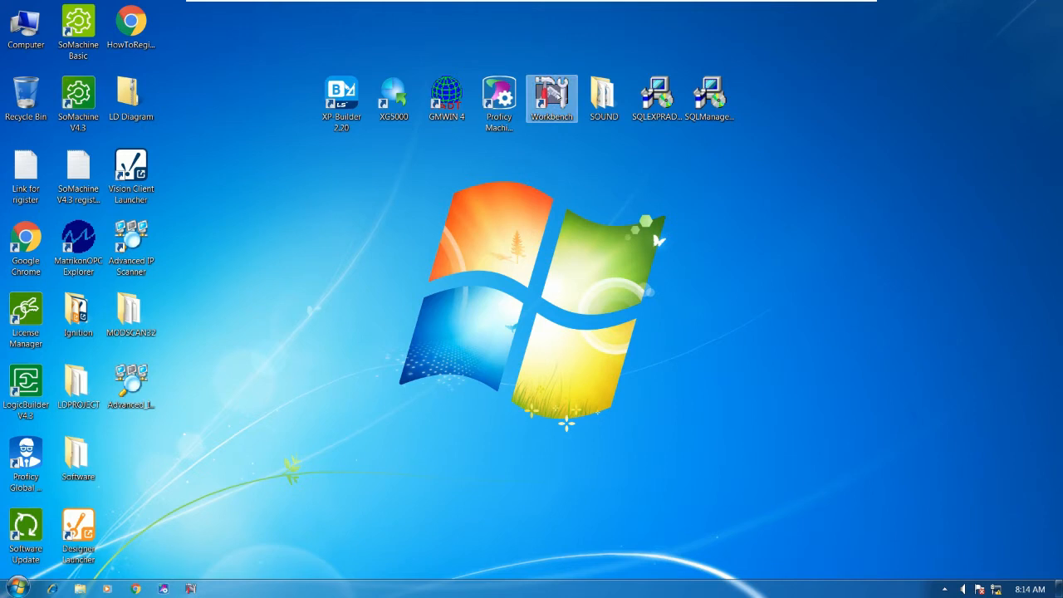
Launch CIMPLICITY Workbench maximized and open the recent project C:\SOUND\SOUND
double_click(552, 95)
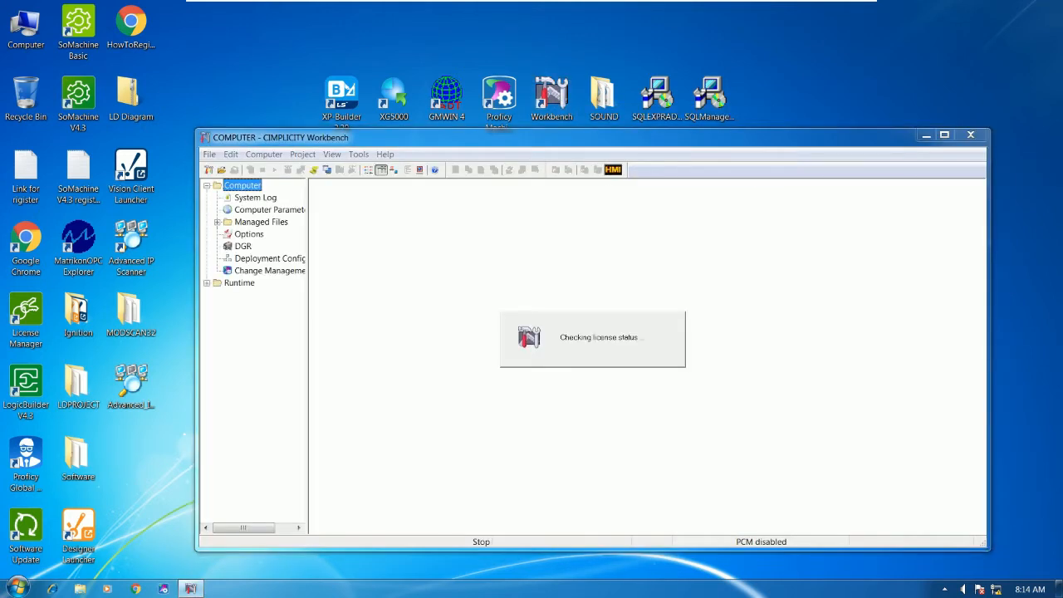
left_click(943, 134)
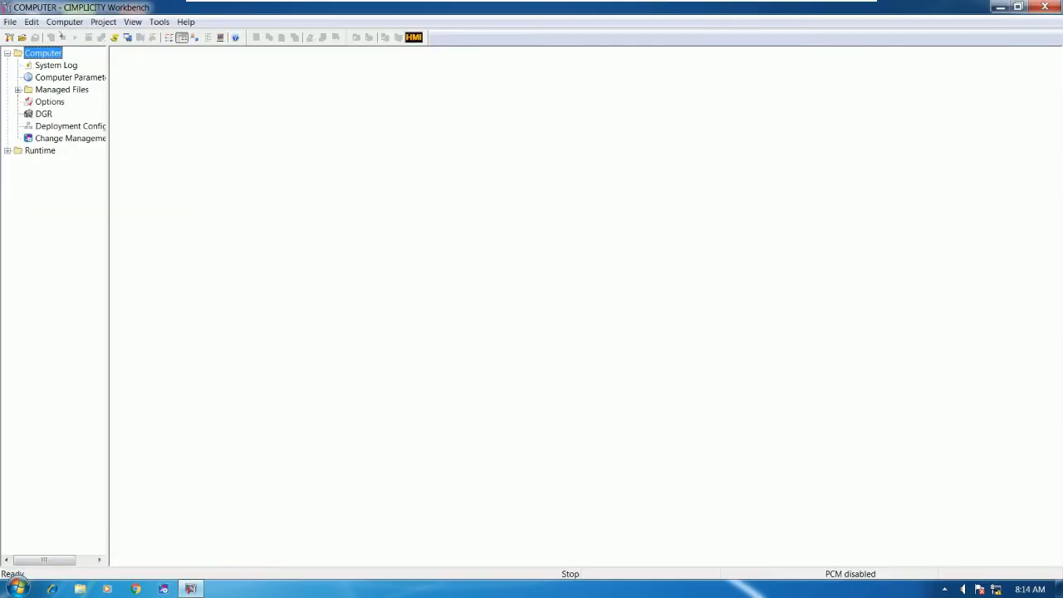
left_click(10, 21)
left_click(68, 161)
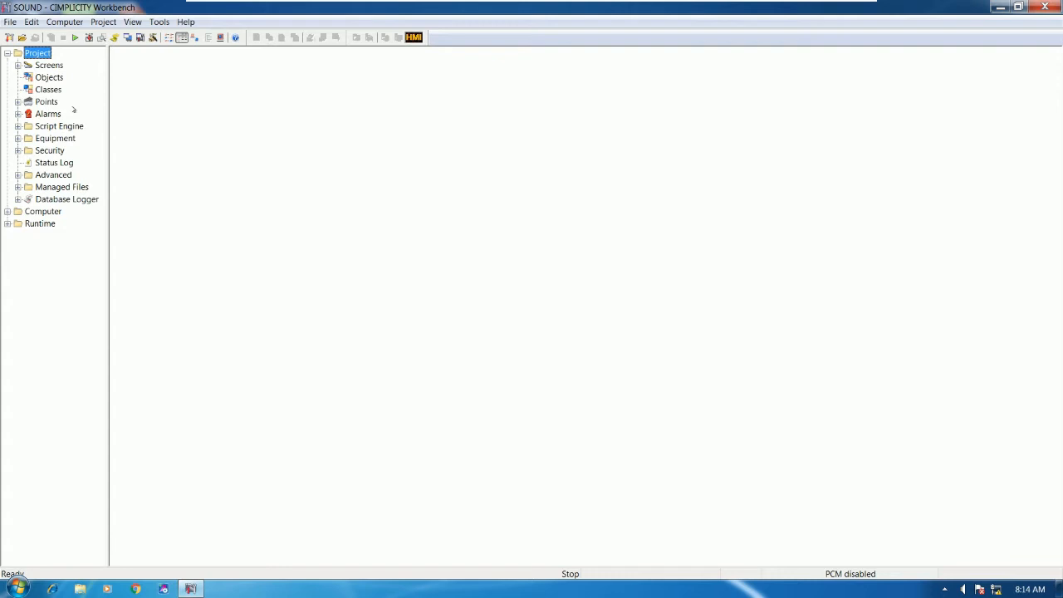
Browse the Start menu's installed programs list, then close it without launching anything
mouse_move(43, 103)
left_click(17, 589)
left_click(63, 537)
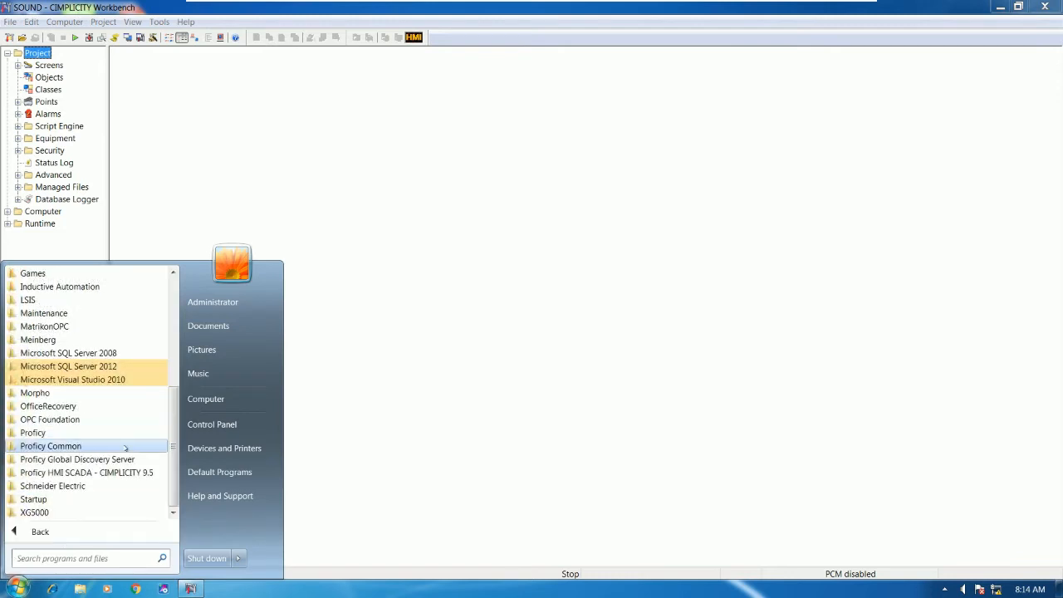
scroll(127, 370, "up", 2)
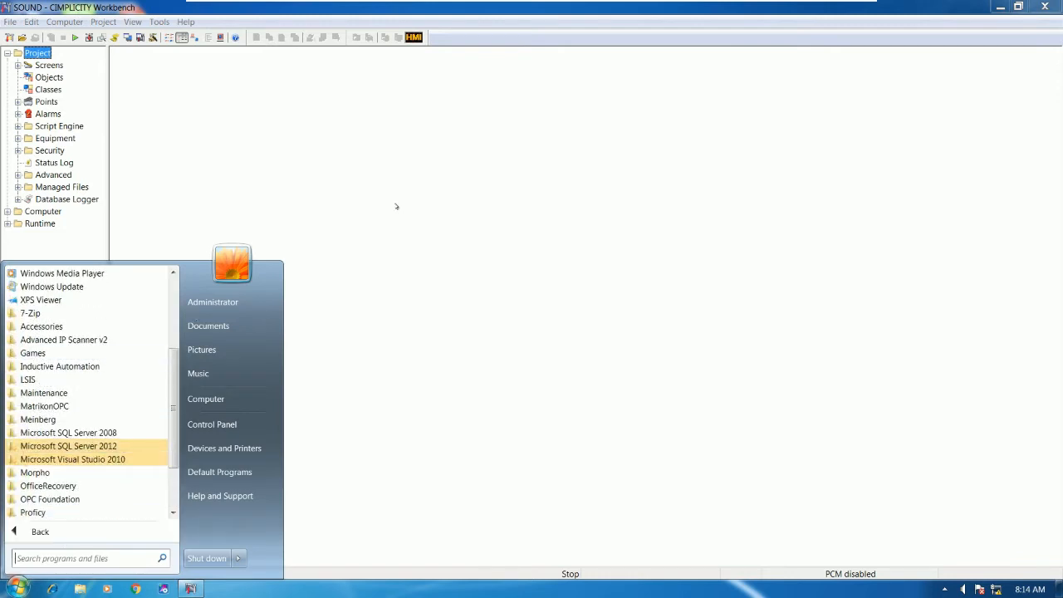
left_click(394, 202)
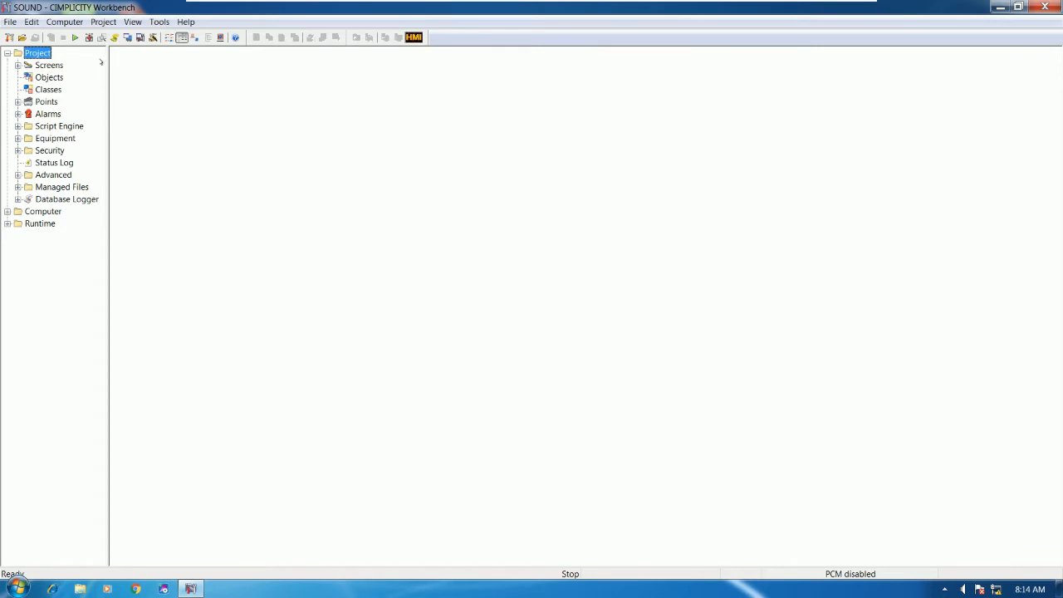
Copy the SOUND configuration to run-time and start the project running
left_click(88, 38)
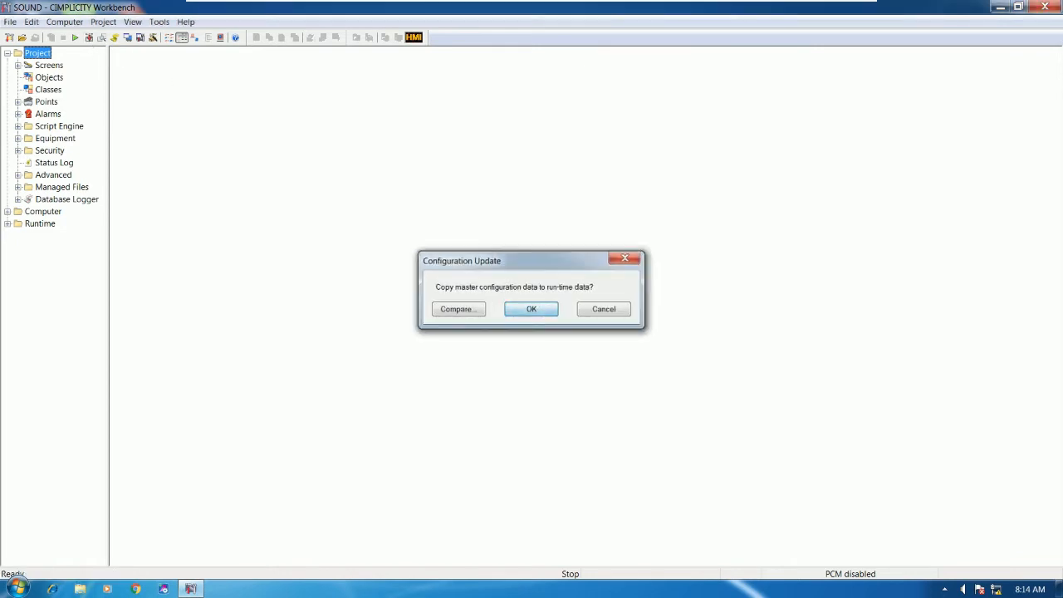
key("Return")
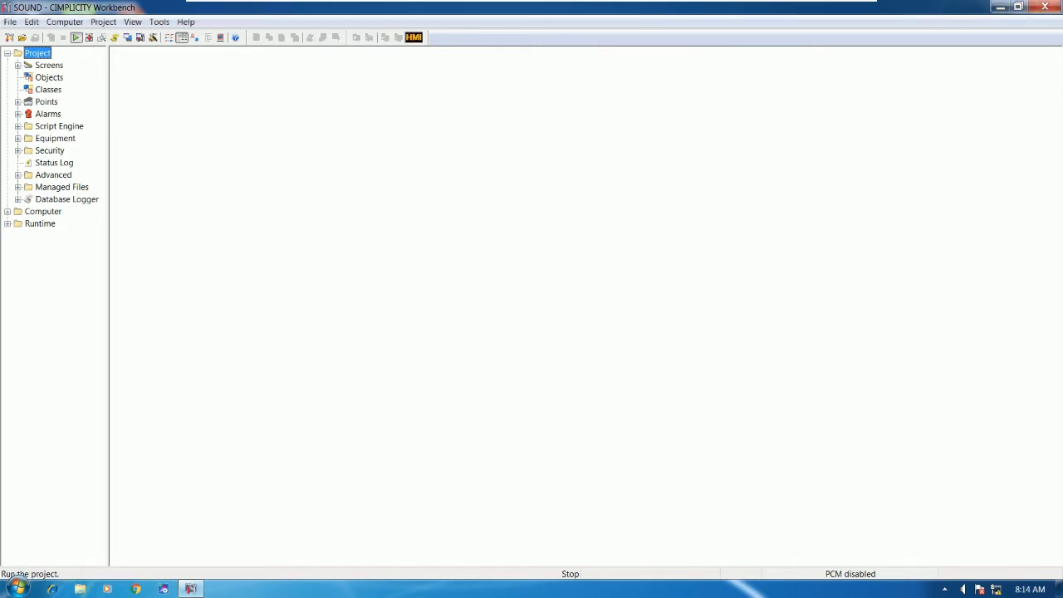
left_click(75, 37)
left_click(519, 321)
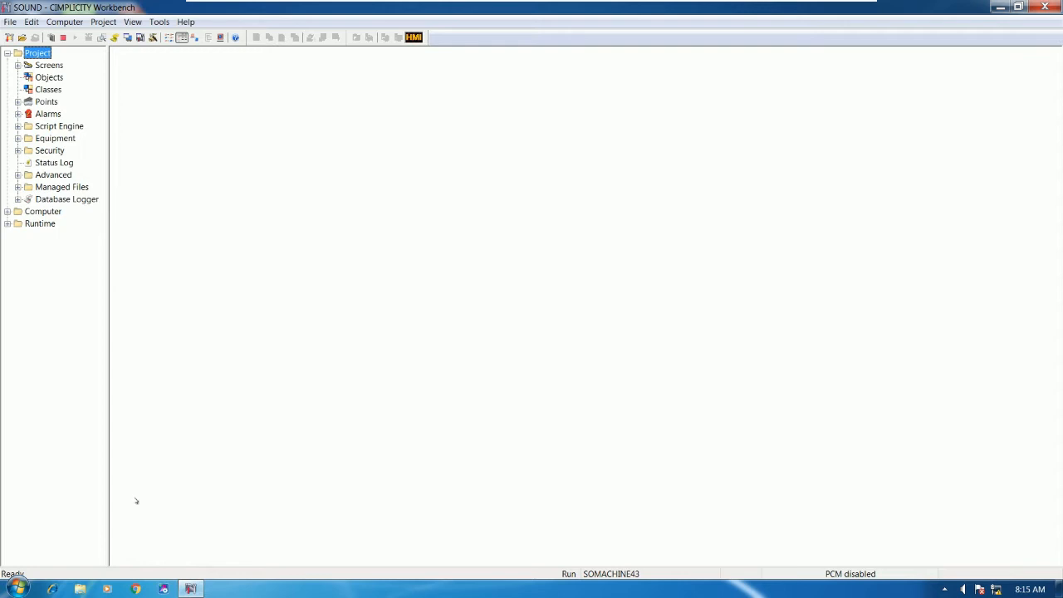
Open the SOUND_SYSTME project in Proficy Machine Edition and its _MAIN ladder block
left_click(162, 589)
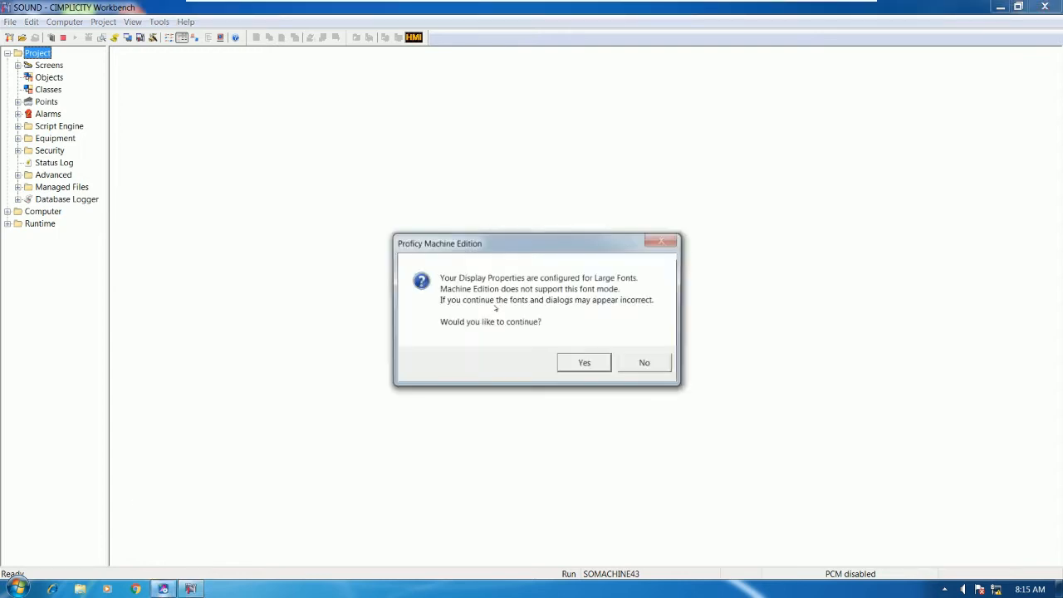
left_click(585, 364)
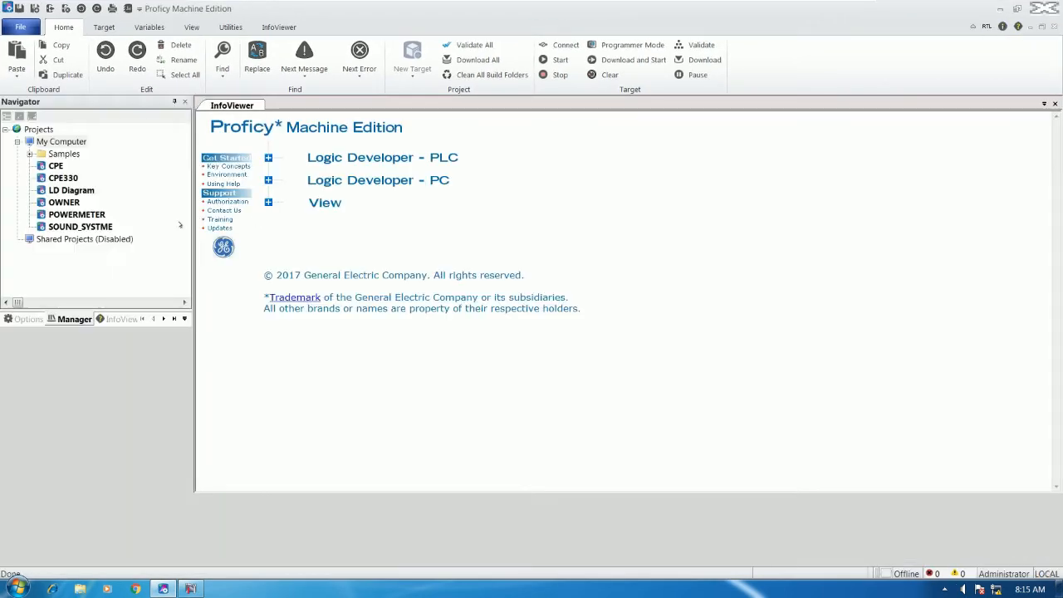
left_click(70, 227)
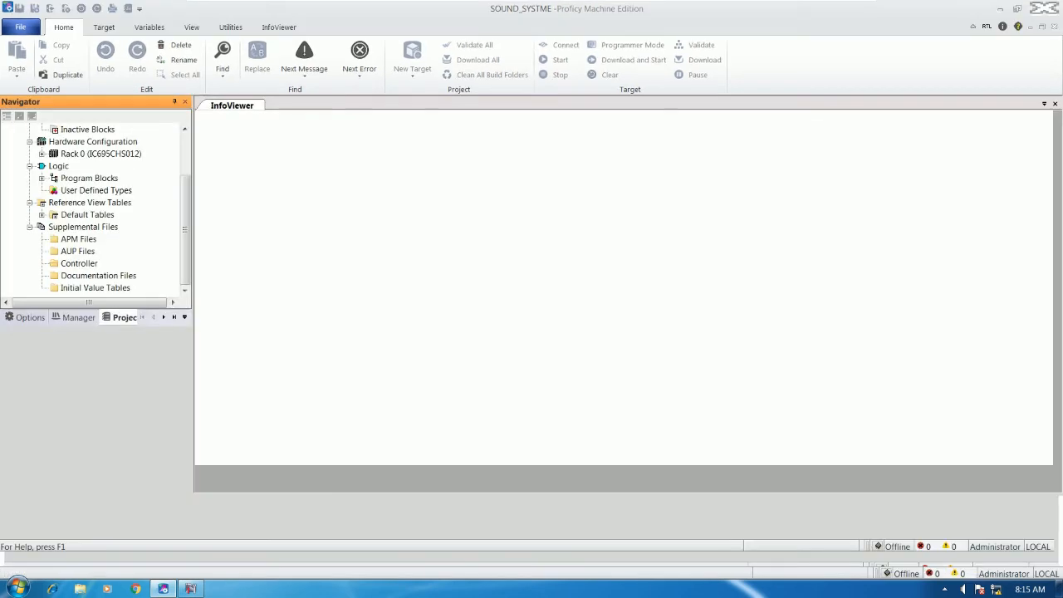
left_click_drag(188, 187, 192, 153)
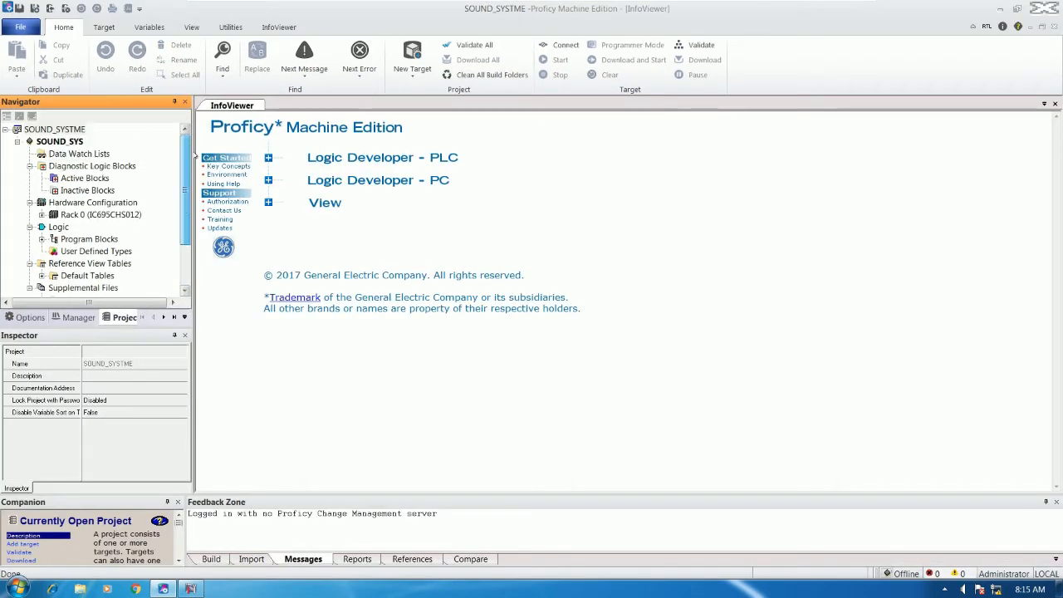
double_click(101, 238)
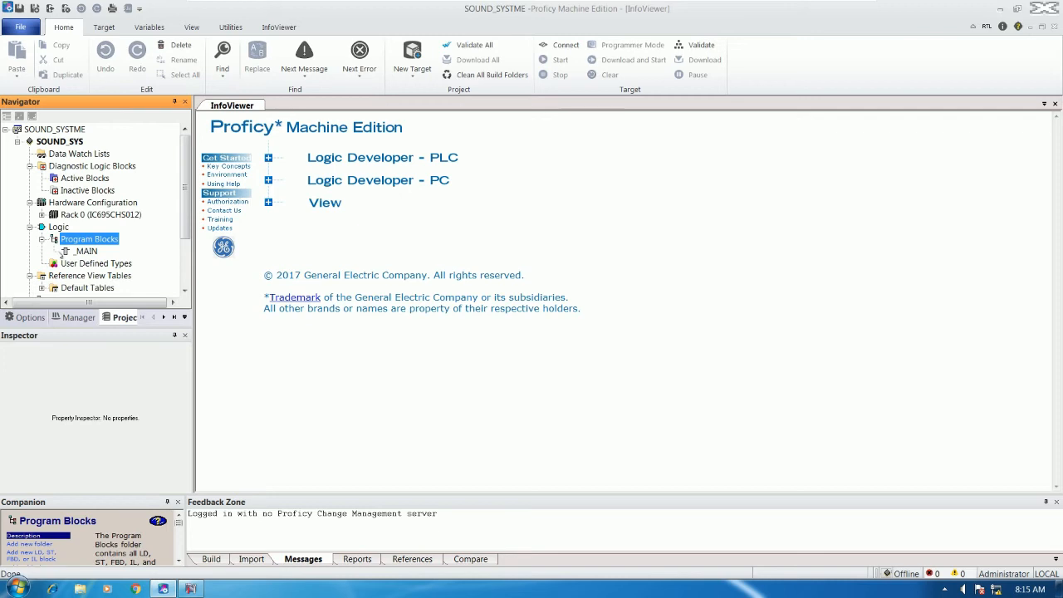
double_click(85, 251)
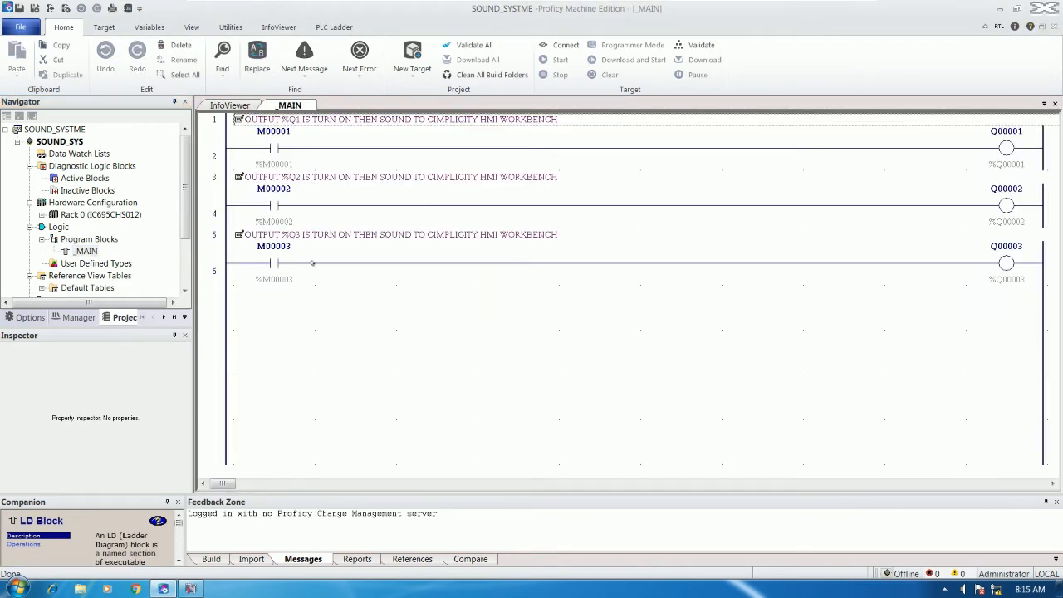
Paste a copy of the %Q3 rungs below rung 6 and change its comment to %Q4
left_click(500, 280)
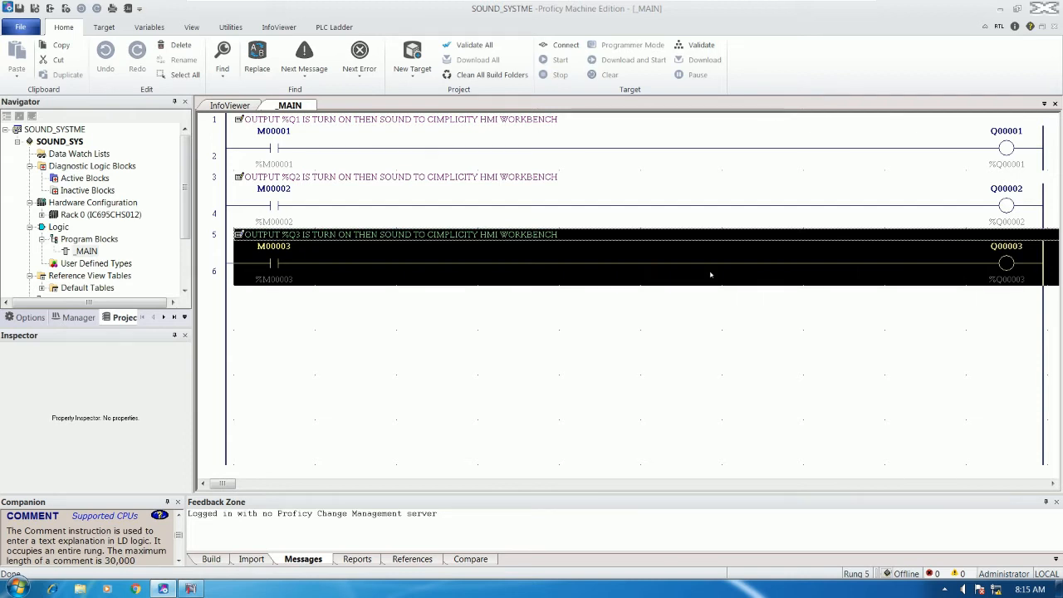
left_click(275, 320)
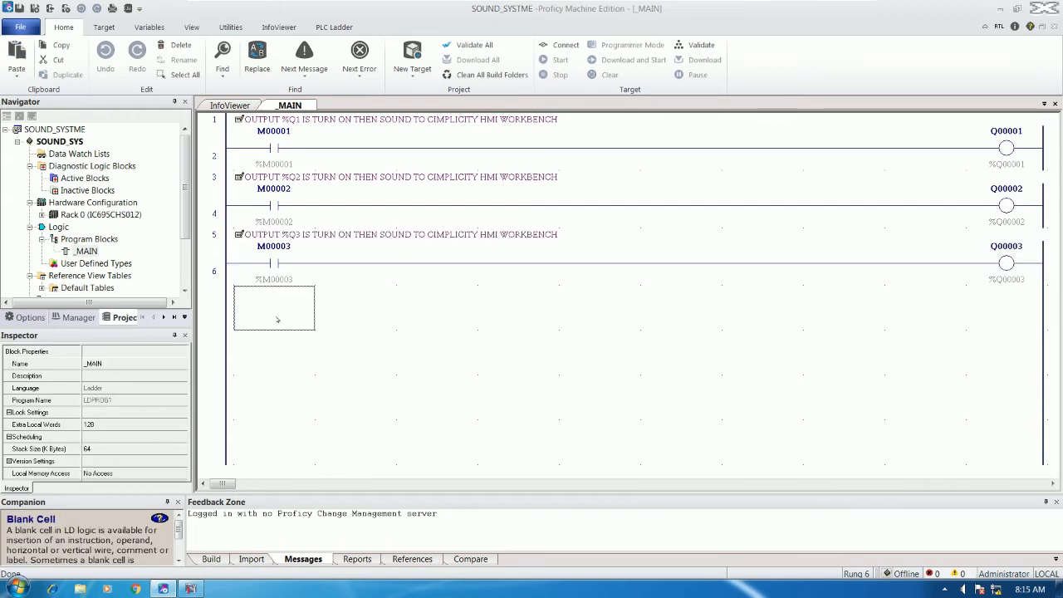
key("ctrl+v")
double_click(288, 294)
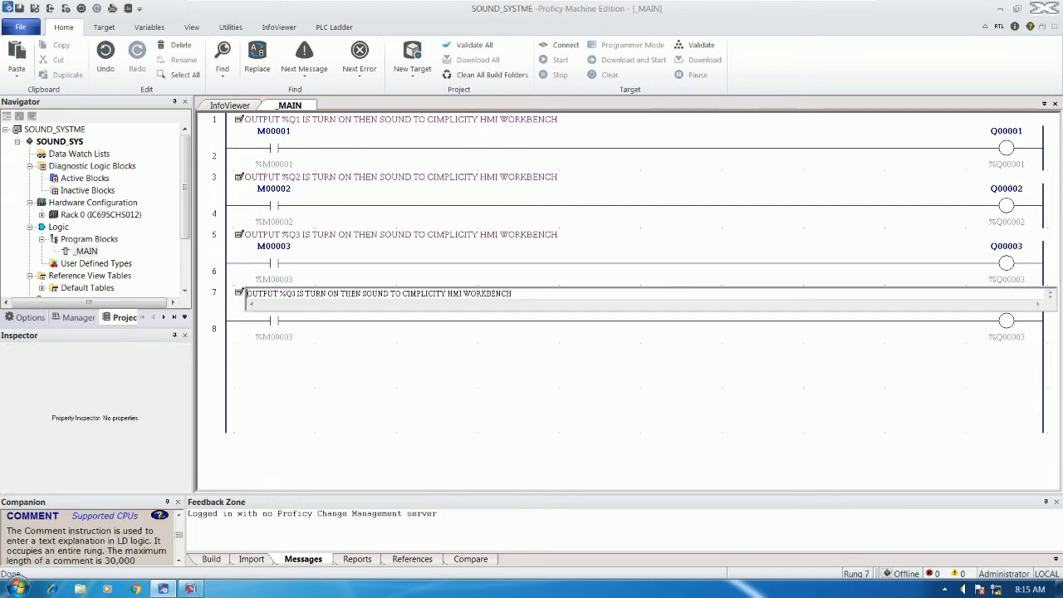
key("BackSpace")
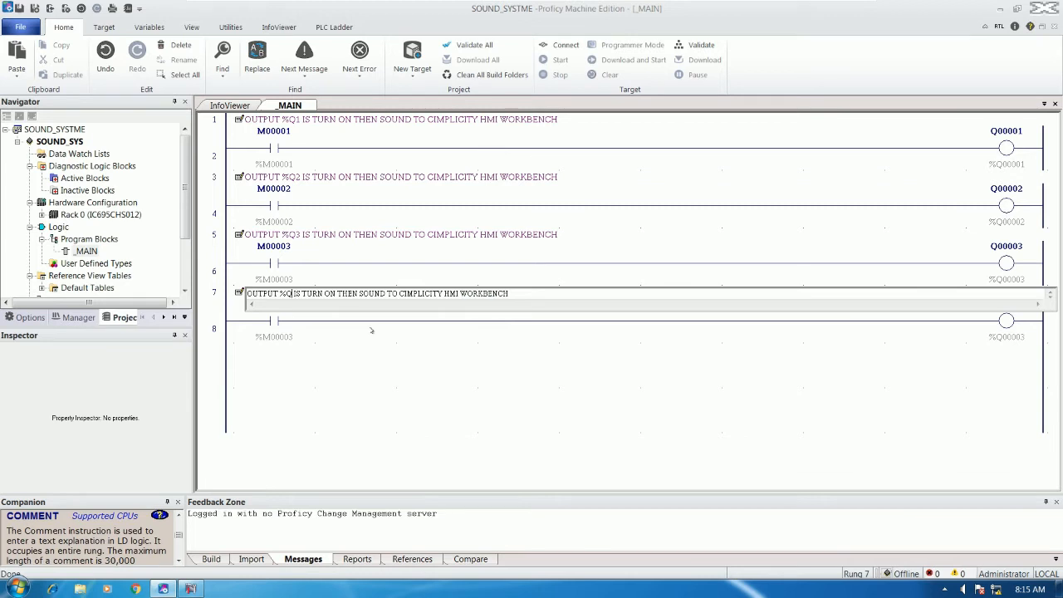
type("4")
left_click(334, 394)
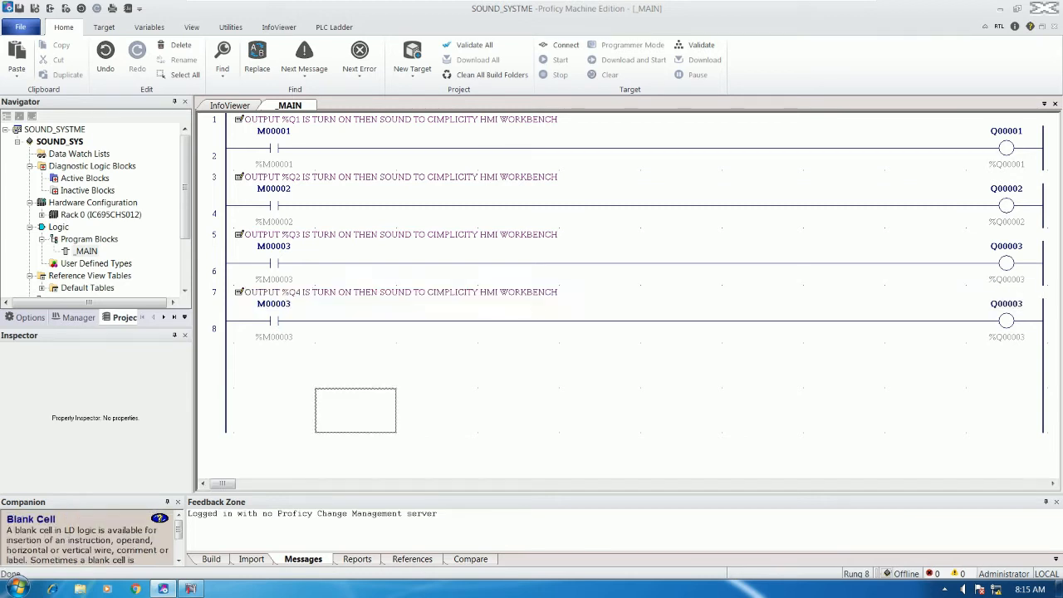
Assign %M00004 to the new rung's contact and %Q4 to its coil
double_click(274, 321)
type("%")
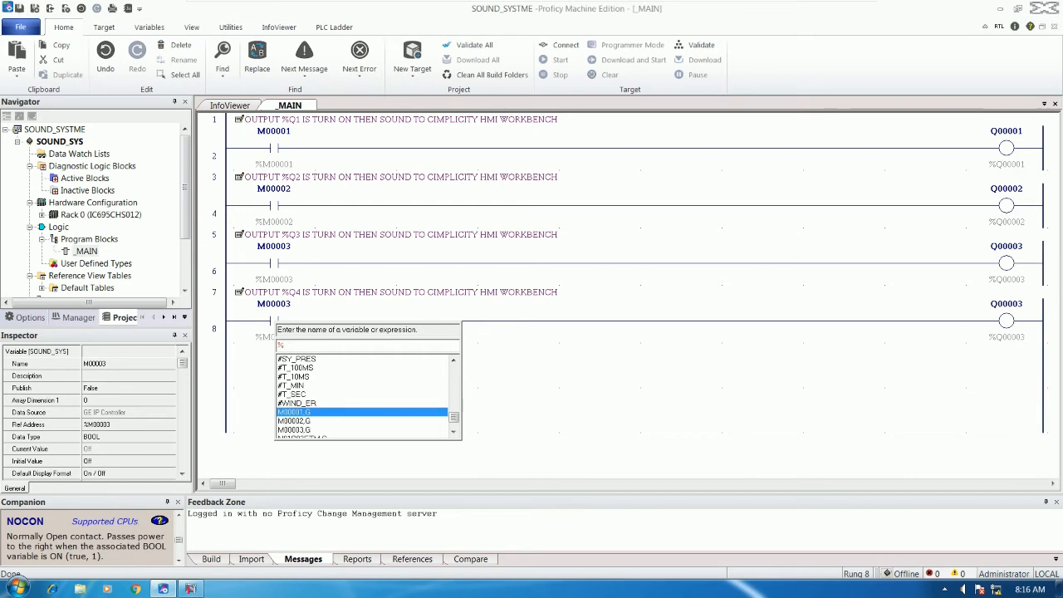
type("M00004")
key("Return")
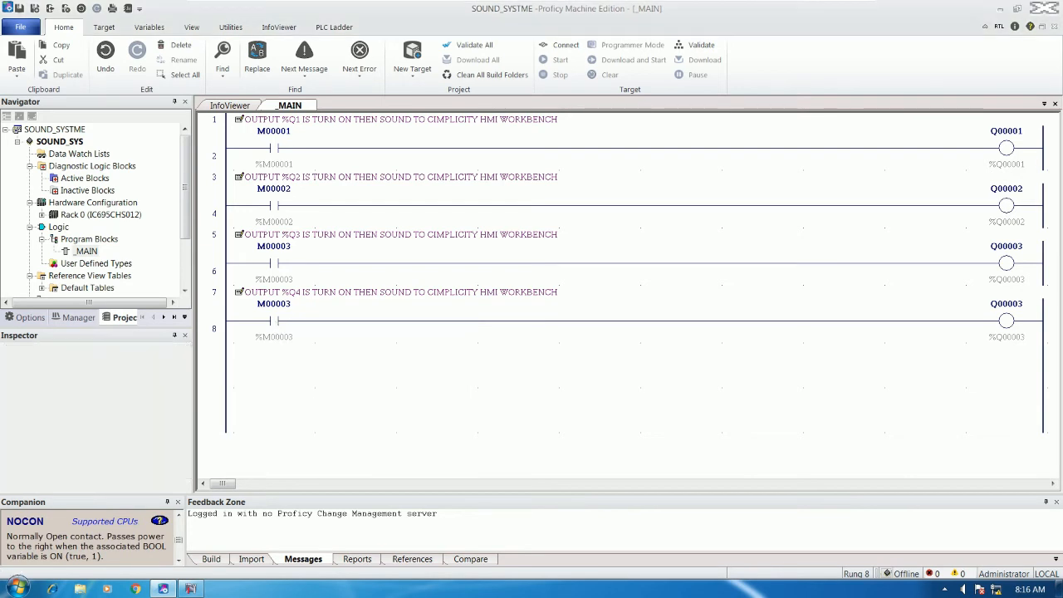
double_click(1006, 321)
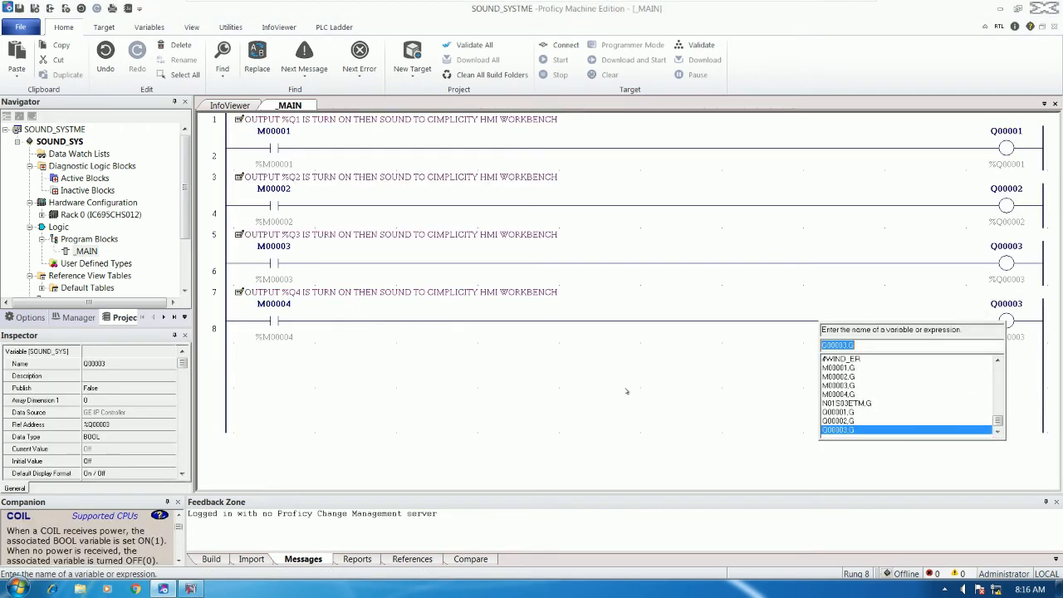
type("%Q4")
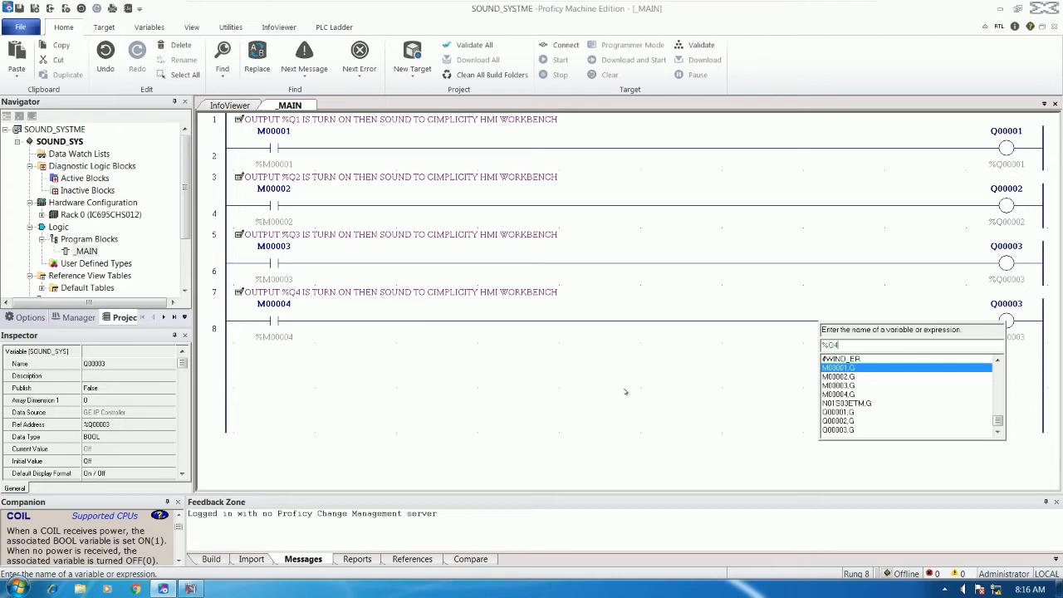
key("Return")
left_click_drag(285, 294, 424, 337)
left_click(258, 374)
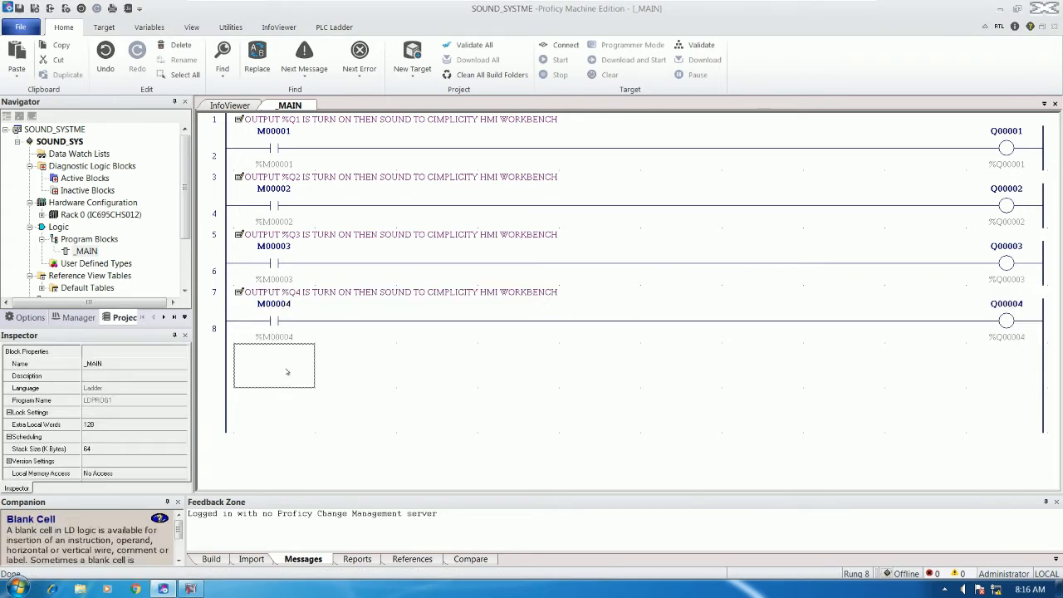
Paste a copy of the %Q4 rungs below and change the new comment to %Q5
key("ctrl+v")
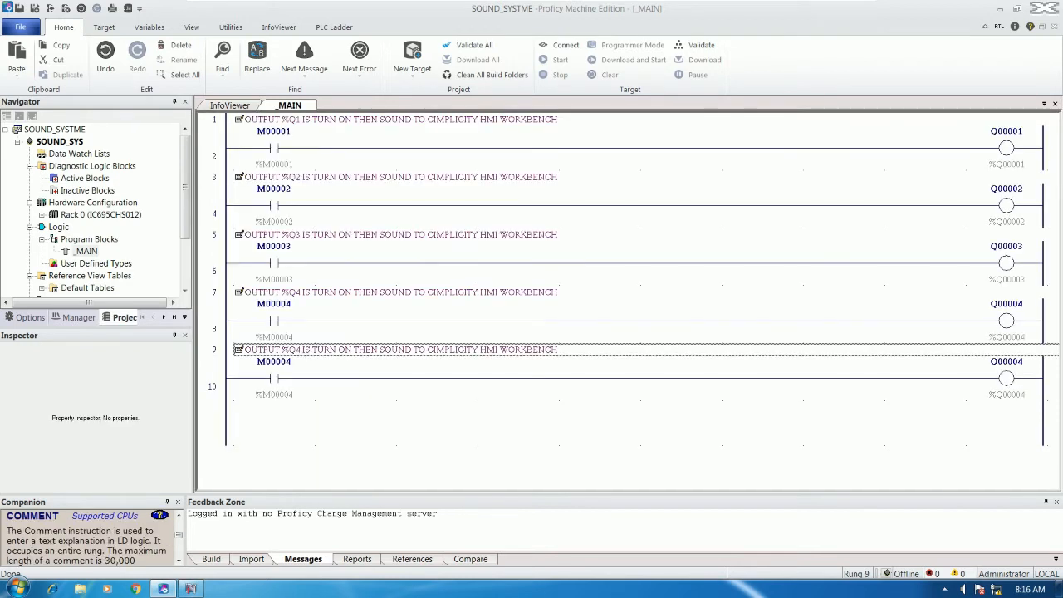
double_click(302, 353)
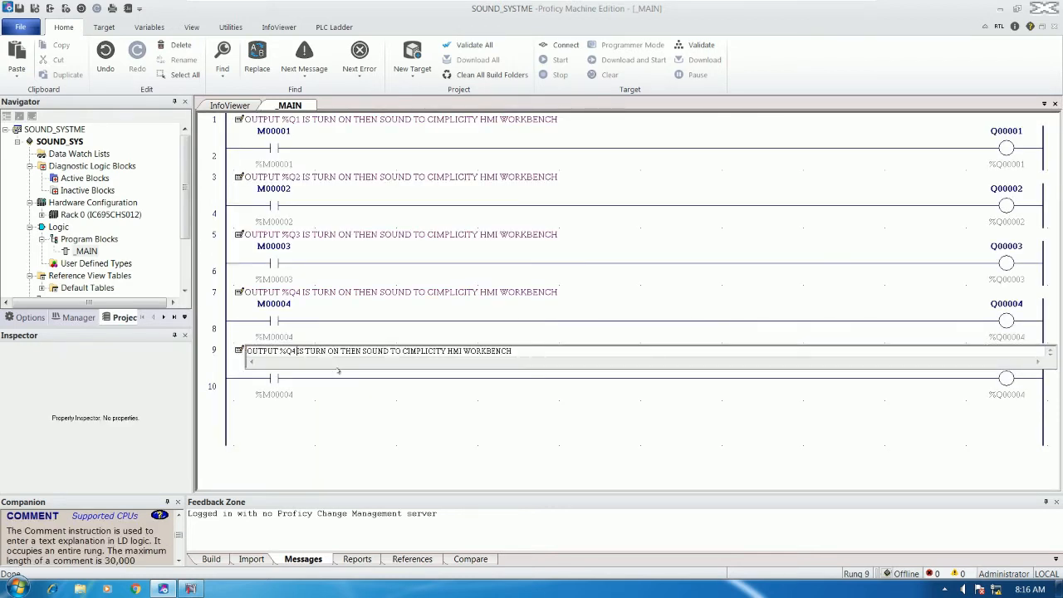
left_click(296, 351)
key("BackSpace")
type("5")
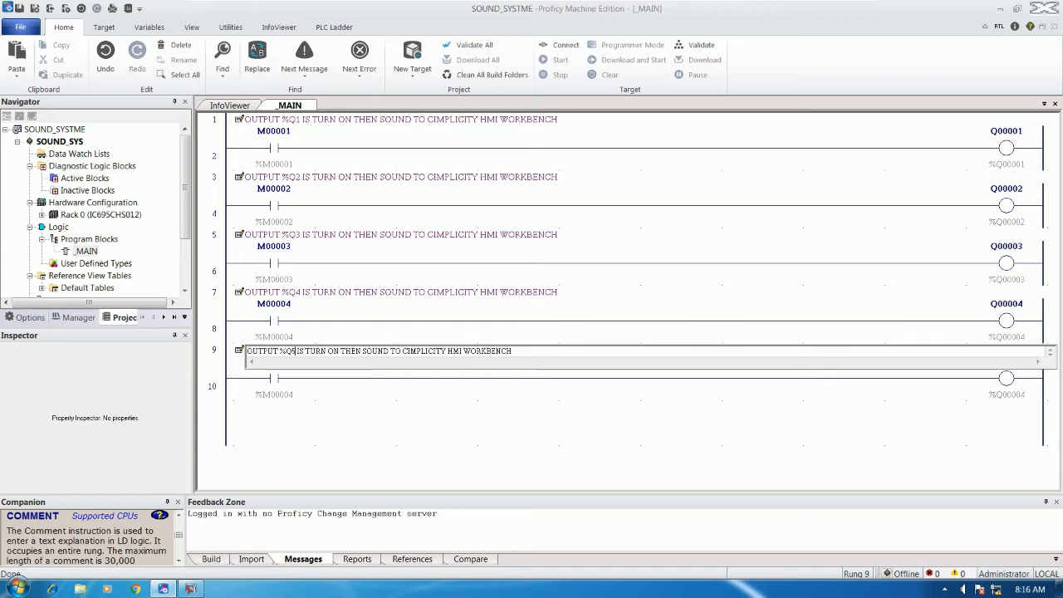
Set rung 10's contact to %M00005 and its coil to Q00005
left_click(355, 390)
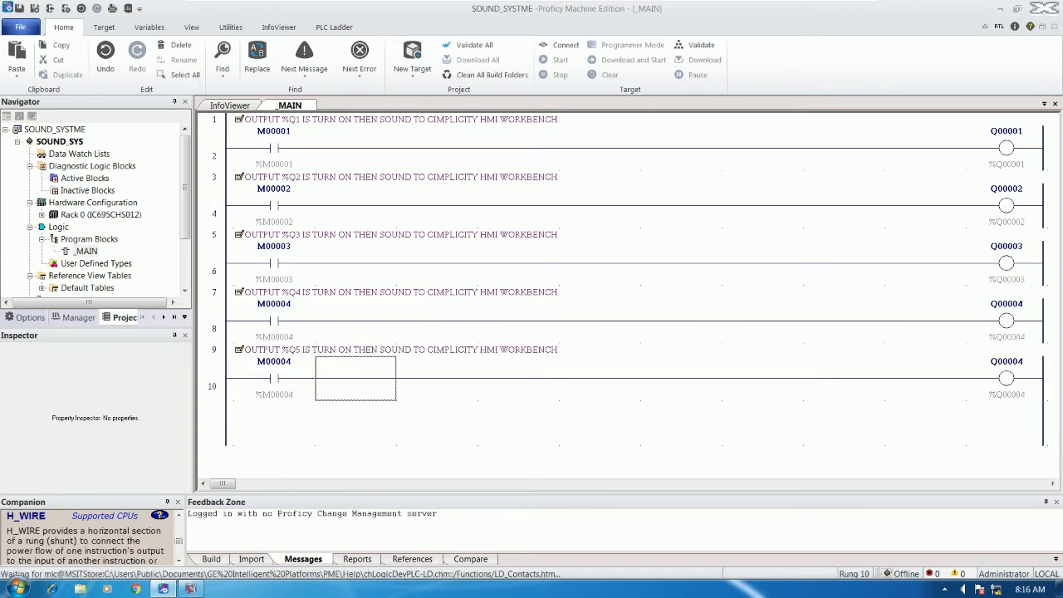
left_click(303, 384)
double_click(303, 385)
type("%M")
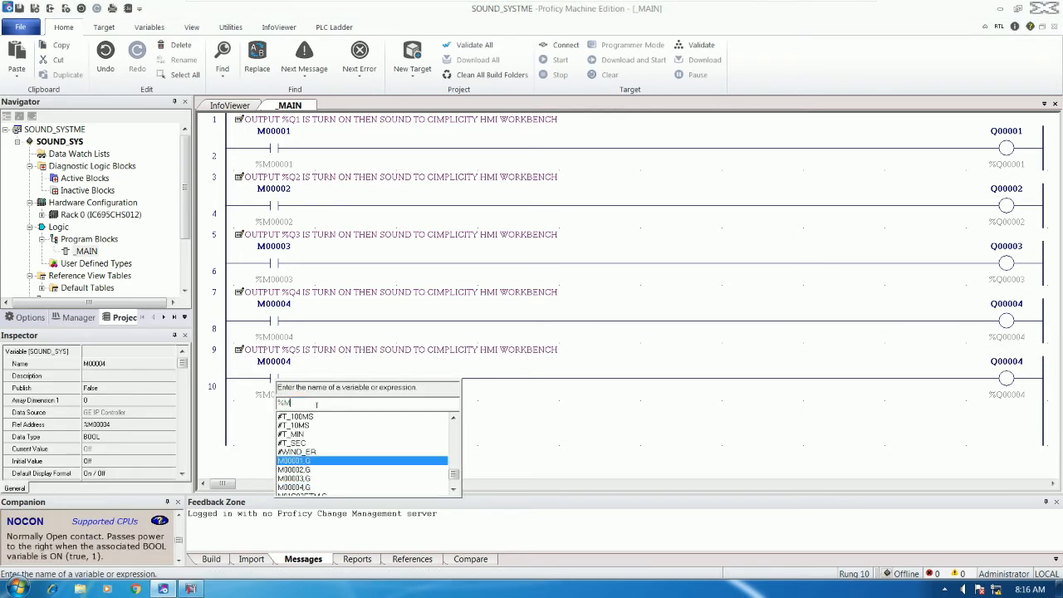
type("00005")
key("Return")
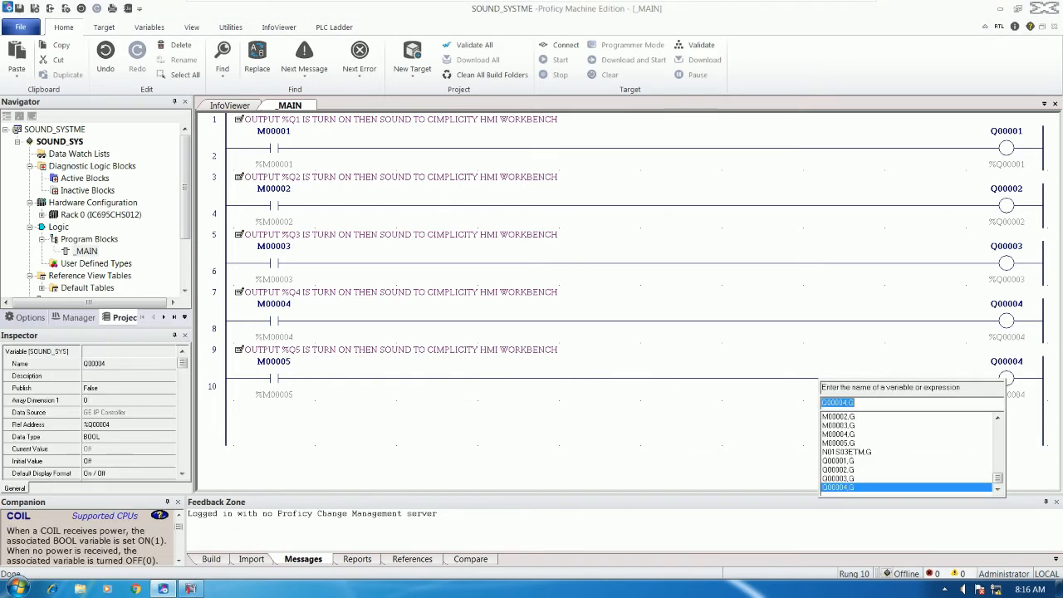
type("%Q5")
key("Return")
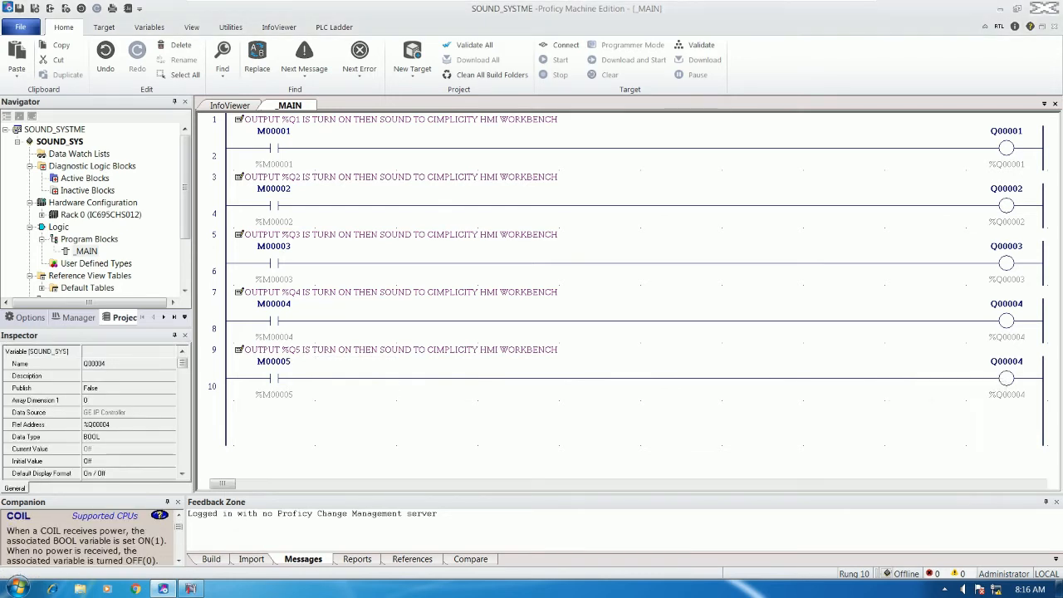
Copy rungs 9–10 below rung 10 and change the new comment to %Q6
left_click(307, 353)
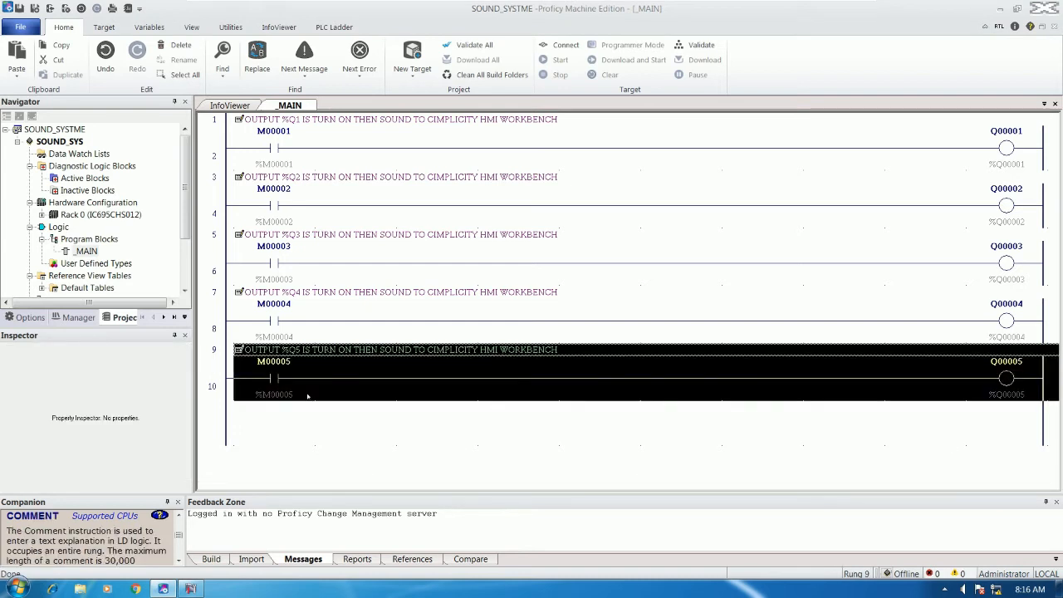
left_click(255, 421)
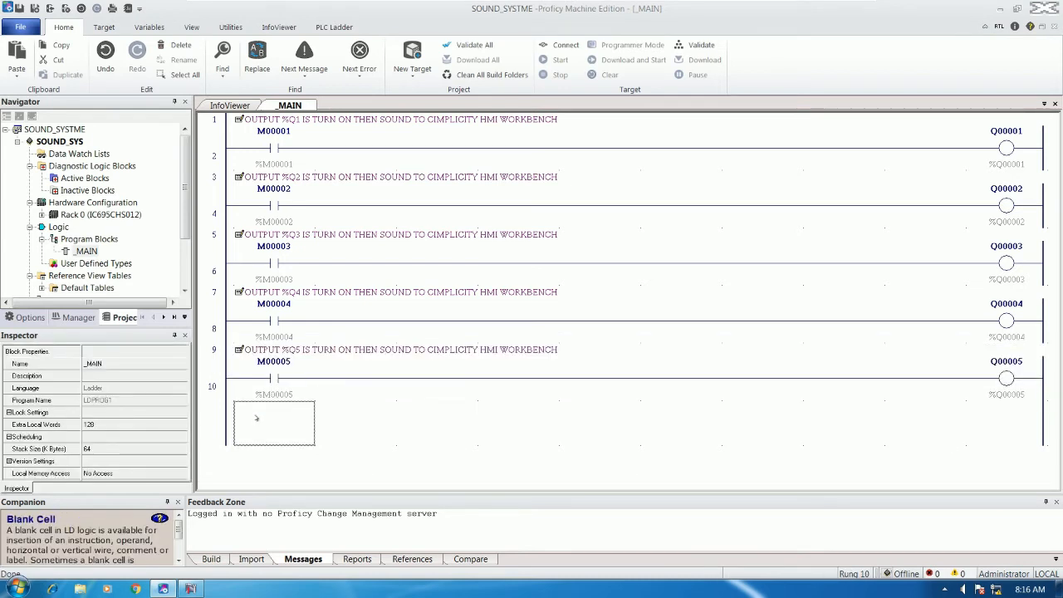
key("ctrl+v")
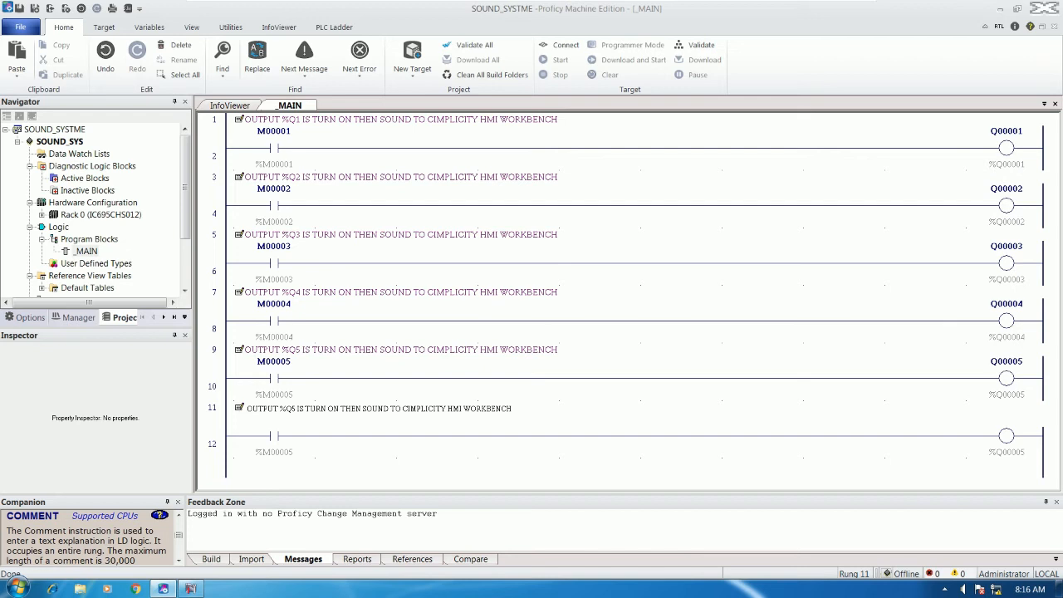
key("BackSpace")
type("6")
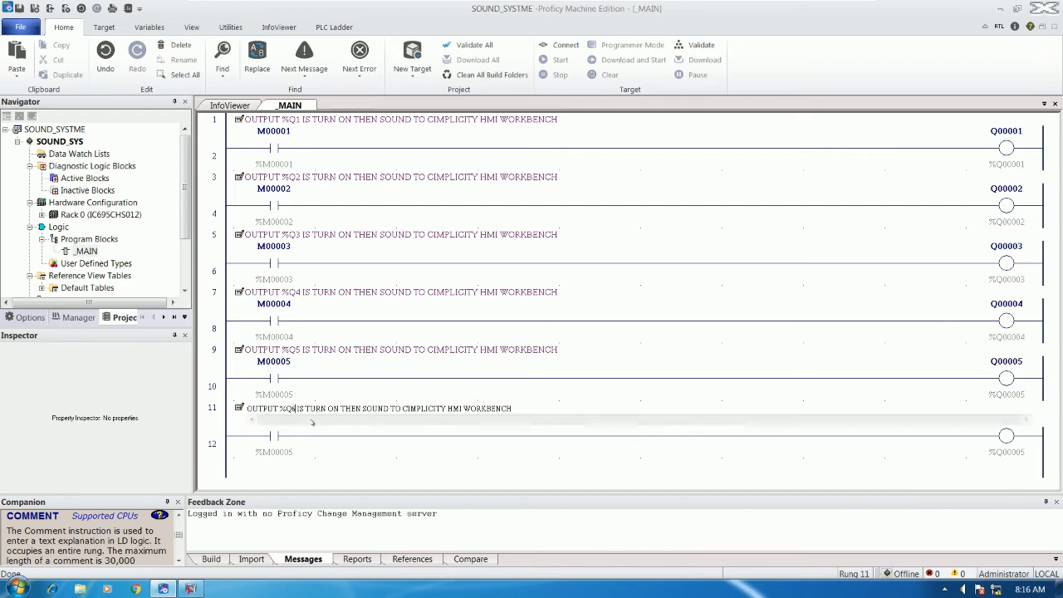
left_click(312, 444)
Set rung 12's contact to %M00006 and its coil to %Q6
double_click(309, 442)
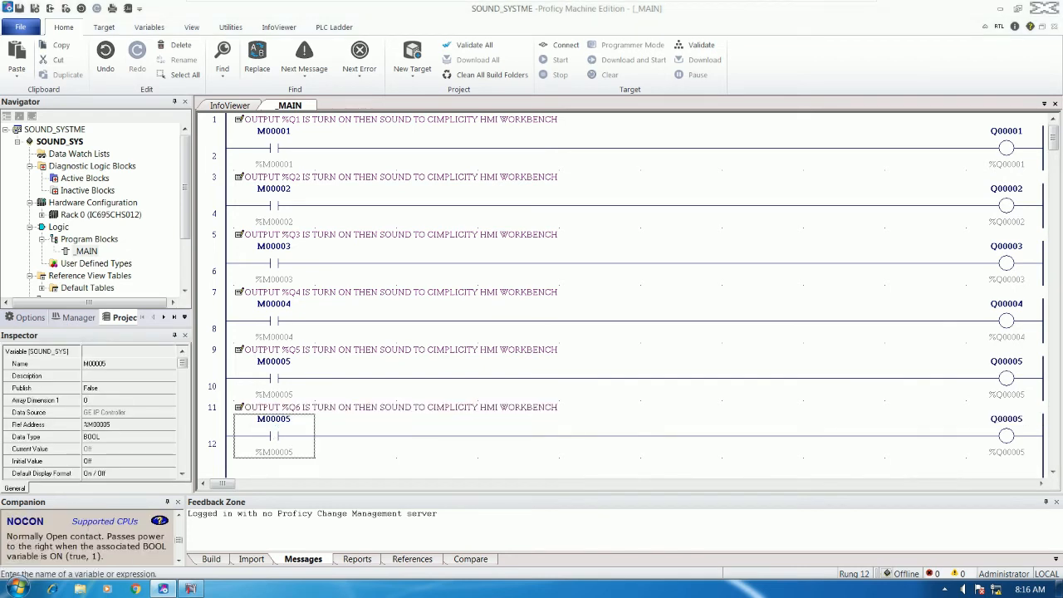
type("%")
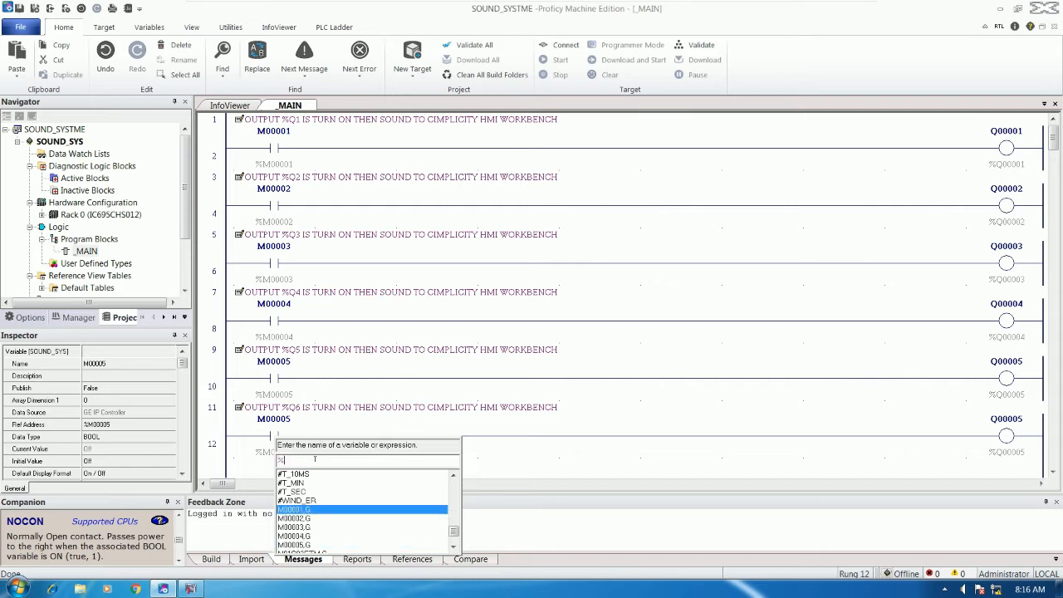
type("M00006")
key("Return")
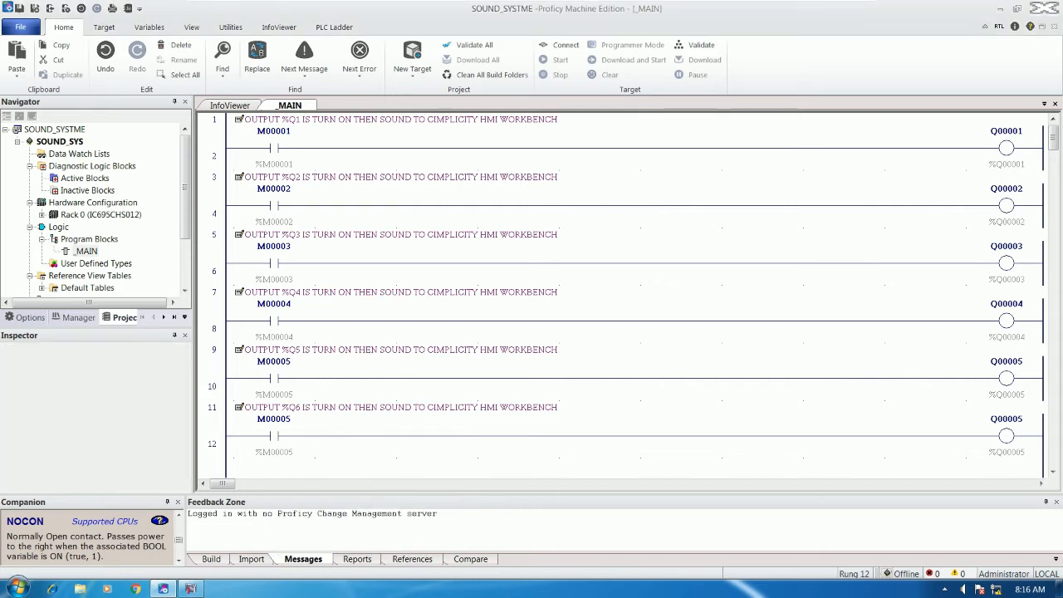
double_click(1006, 436)
type("%Q6")
key("Return")
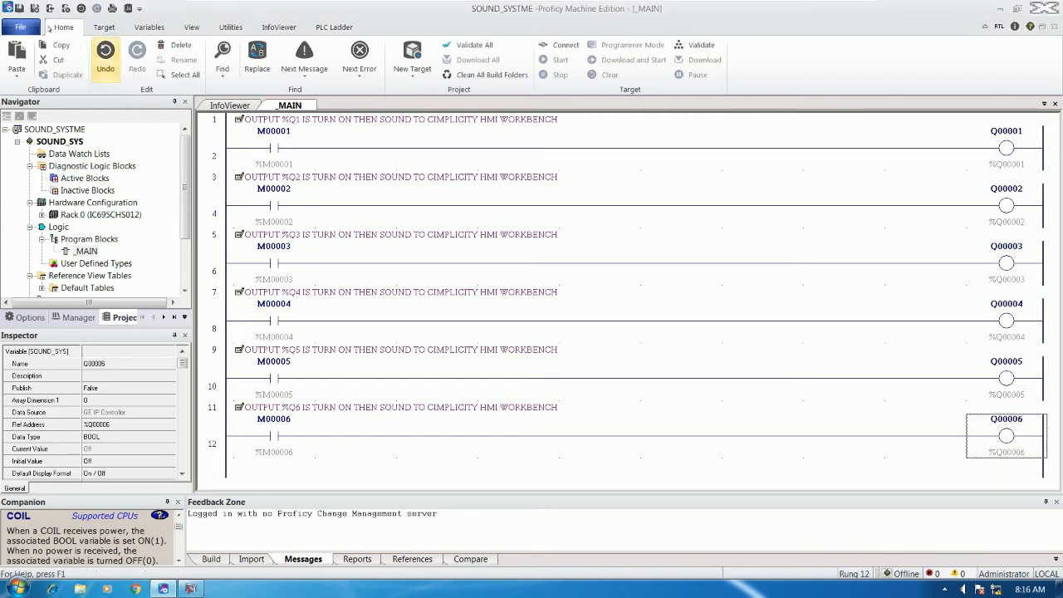
Save the ladder, connect to the IC695CPU310 controller and download the logic in run mode
left_click(19, 8)
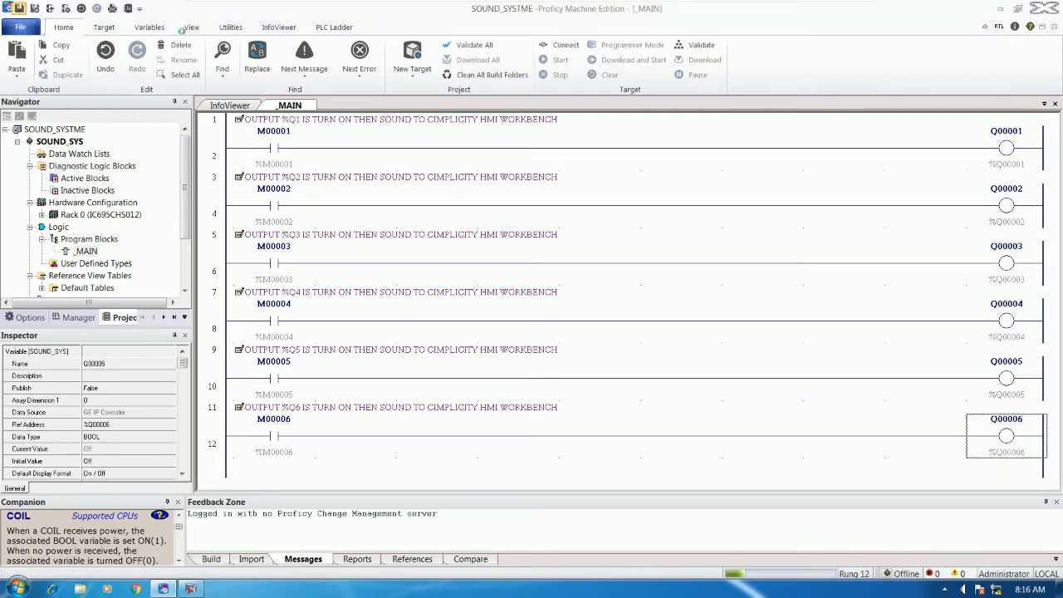
left_click(573, 47)
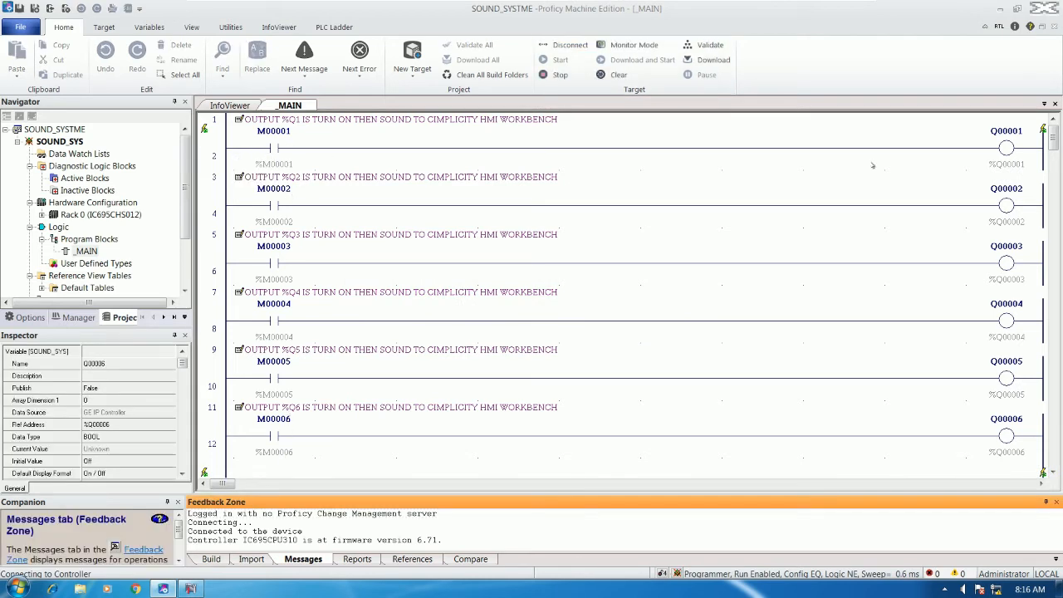
left_click(705, 59)
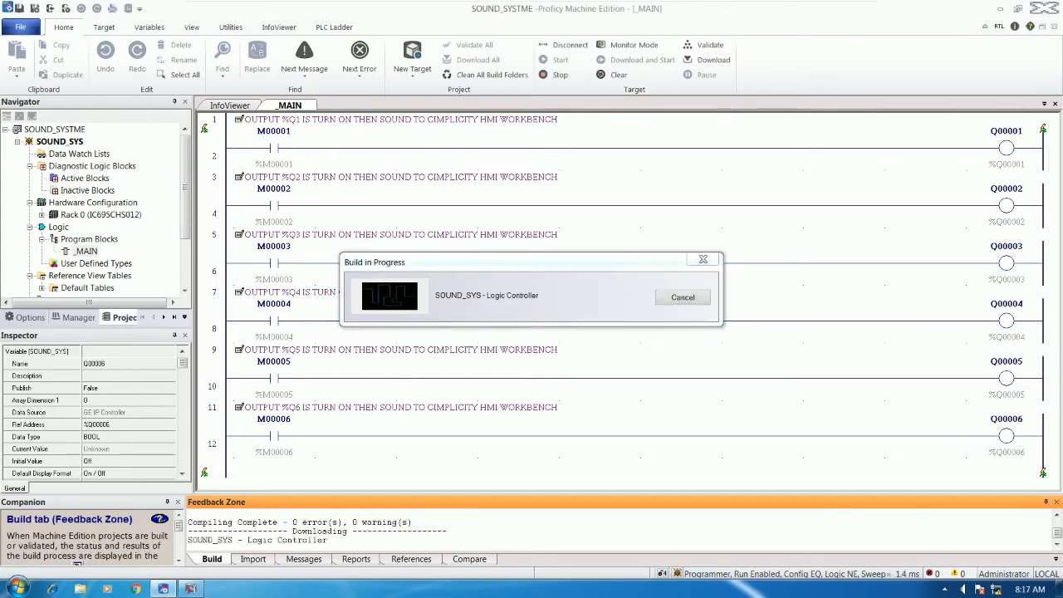
left_click(525, 341)
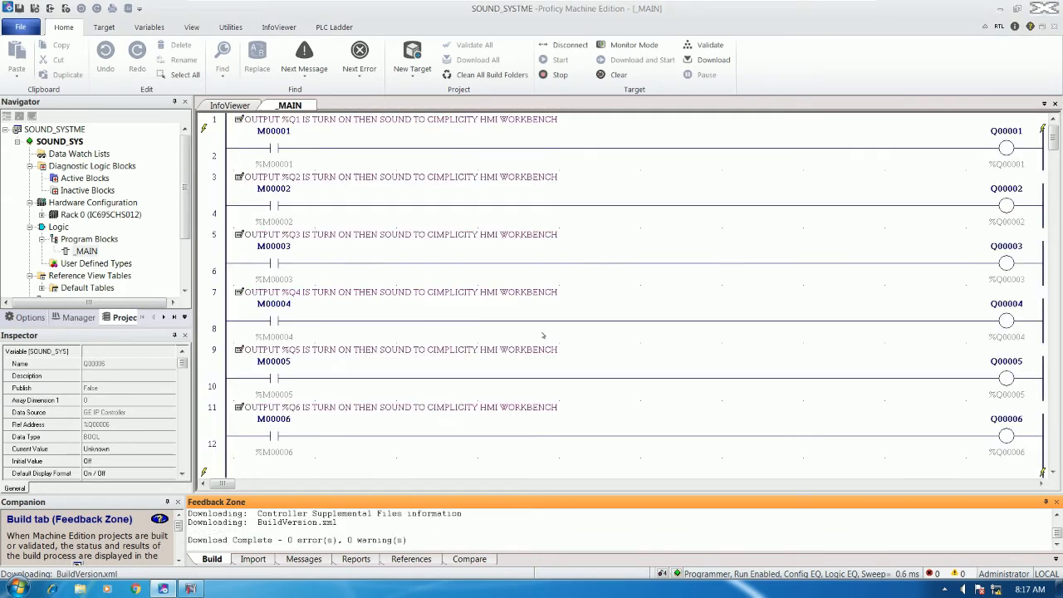
left_click(680, 321)
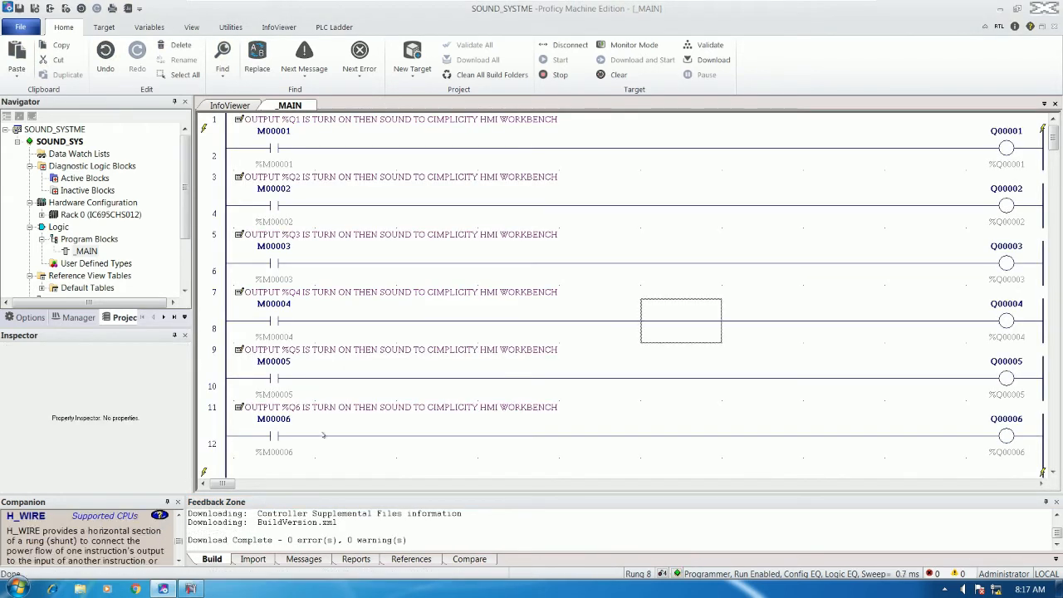
Return to Workbench and switch the running SOUND project to Dynamic configuration mode
left_click(197, 588)
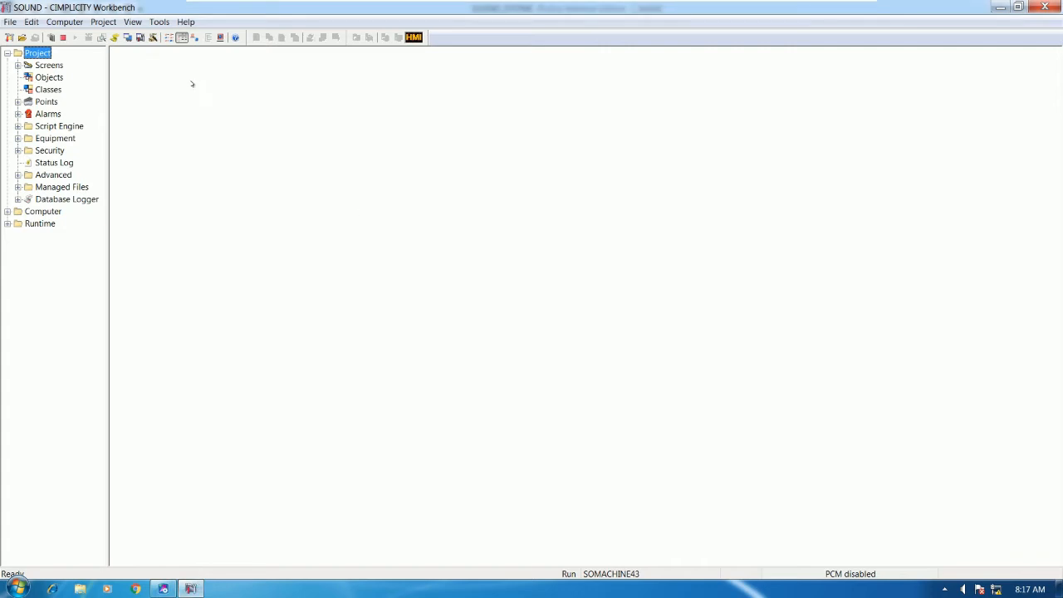
left_click_drag(109, 97, 102, 97)
left_click(50, 38)
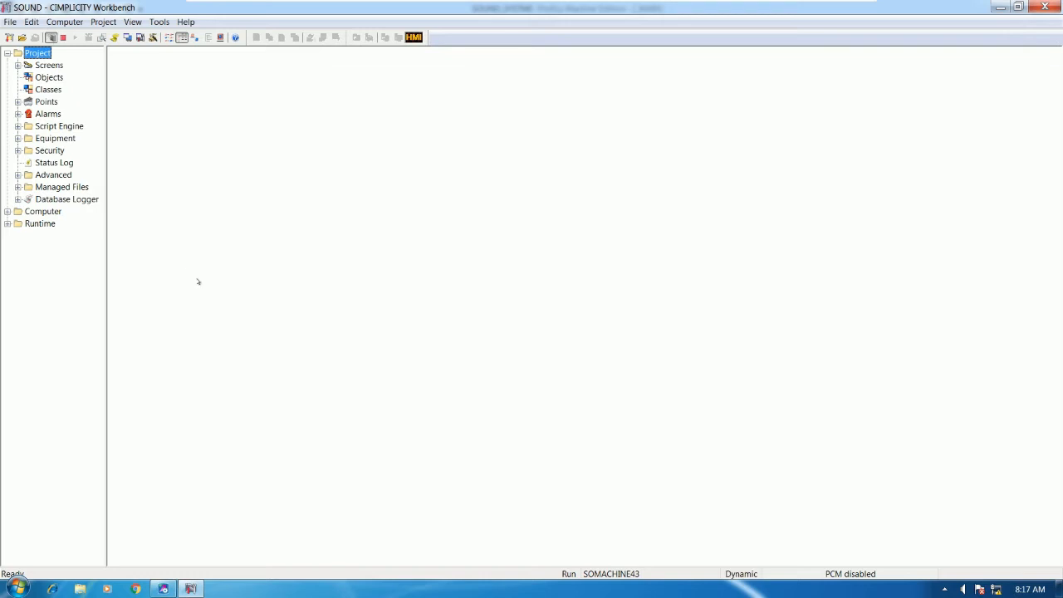
Launch SQL Server Management Studio from the Microsoft SQL Server 2012 Start menu folder
left_click(18, 588)
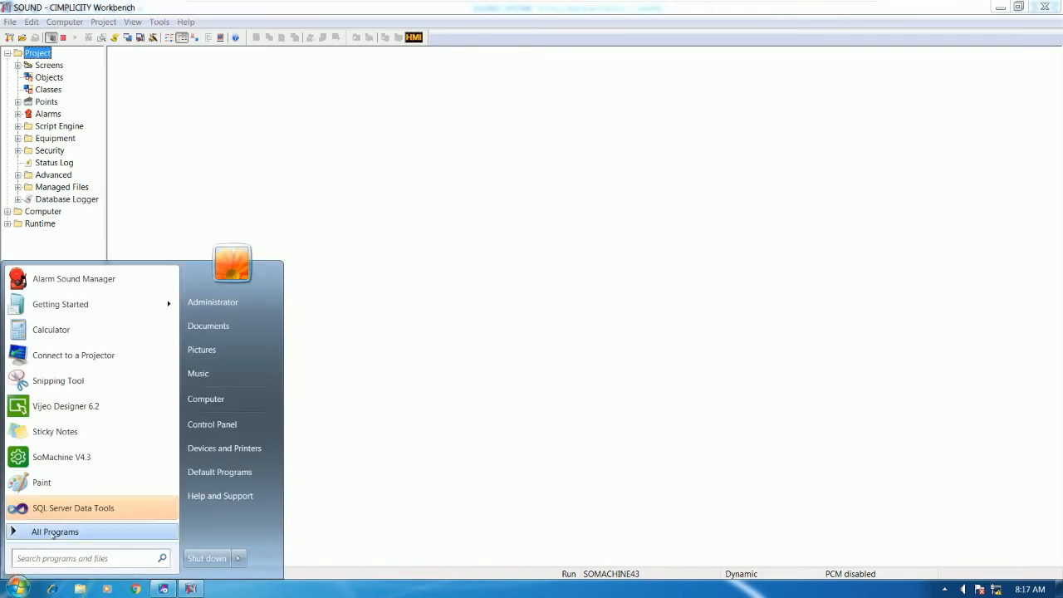
left_click(50, 531)
scroll(122, 413, "down", 1)
left_click(122, 406)
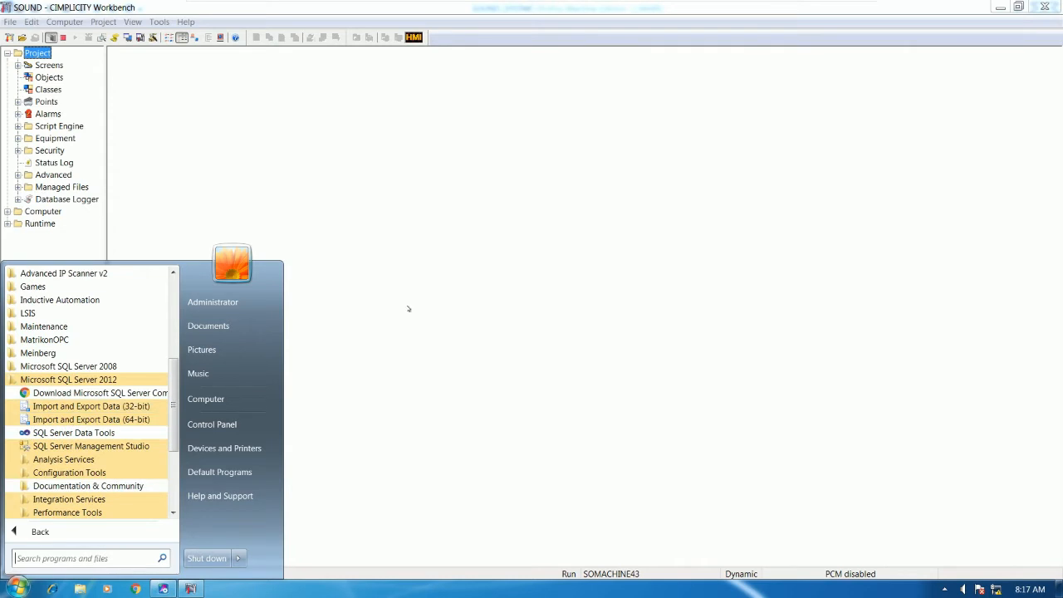
left_click(91, 446)
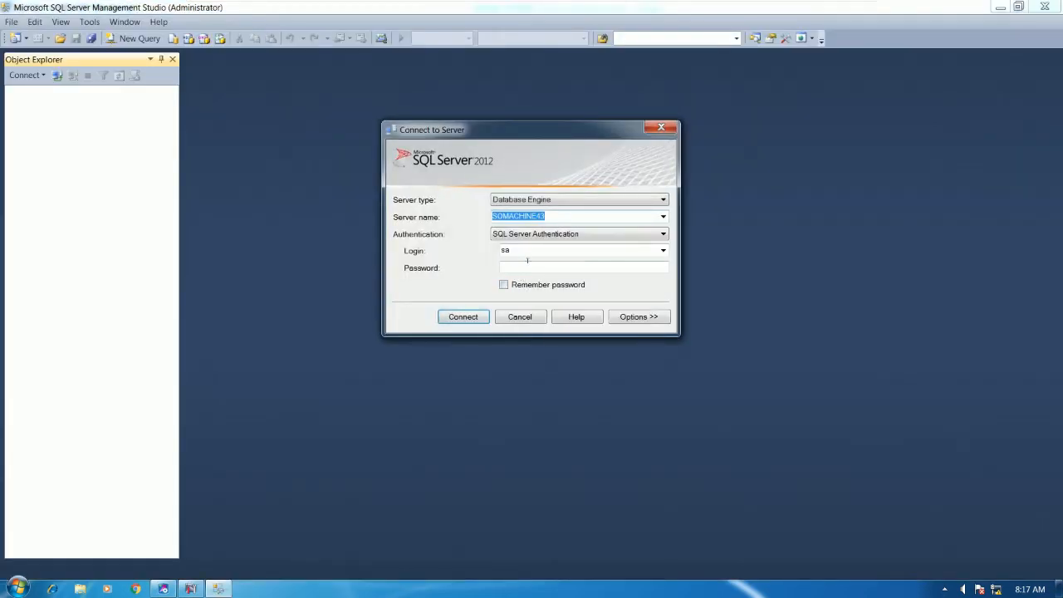
Log in with the account password, select the CIMPLICITY database, and minimize Management Studio
key("Caps_Lock")
type("****")
key("Return")
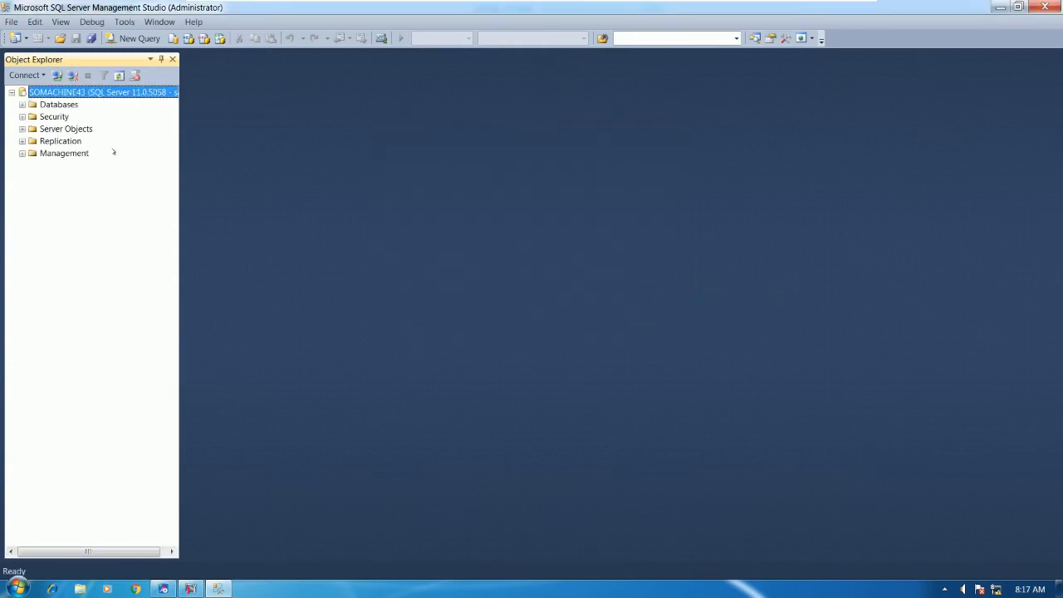
left_click(22, 105)
left_click(73, 130)
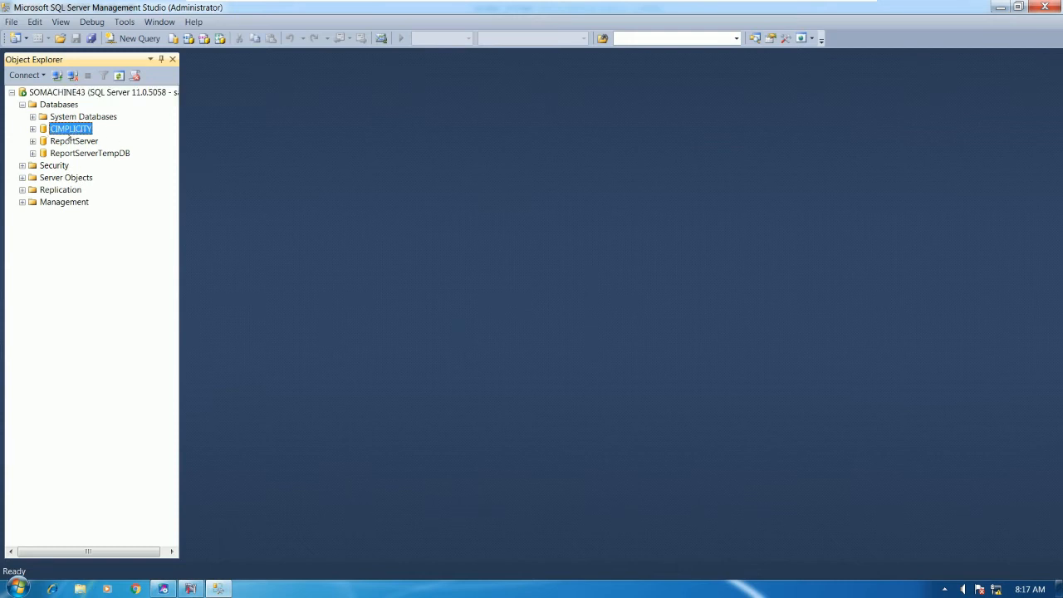
left_click(1000, 7)
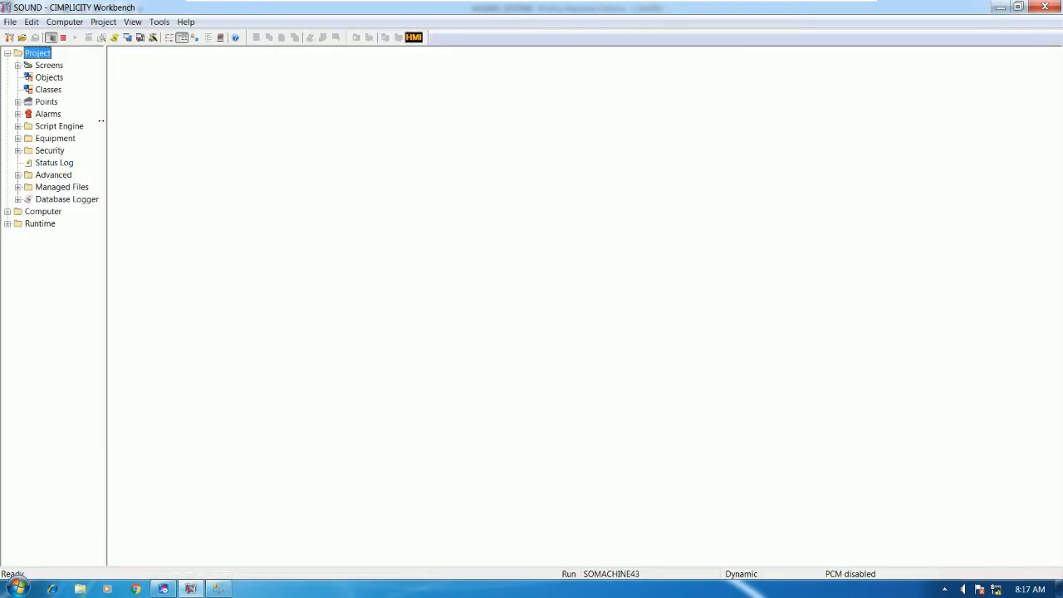
Duplicate the SOUNDQ3 point in the Points list as SOUNDQ4
left_click_drag(101, 121, 108, 112)
left_click(45, 101)
left_click(181, 81)
scroll(224, 91, "down", 5)
scroll(249, 95, "up", 5)
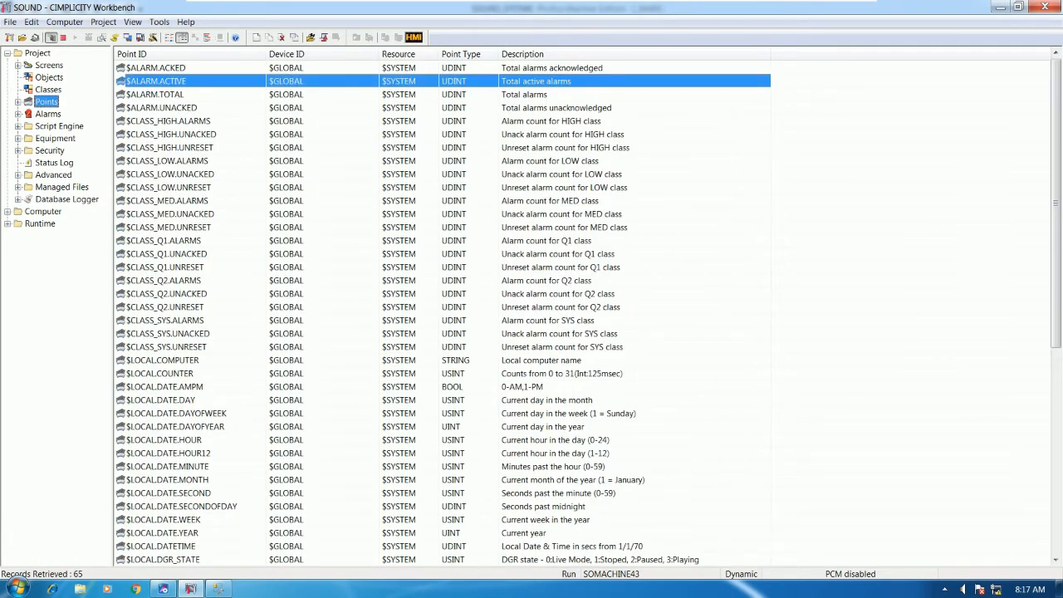
scroll(179, 96, "up", 1)
left_click(163, 94)
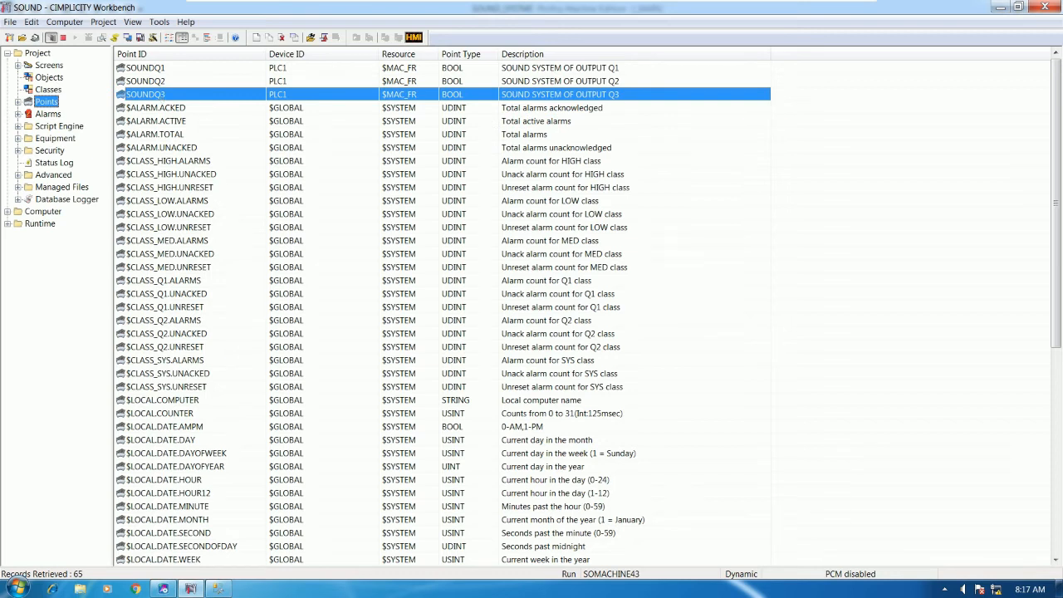
right_click(231, 217)
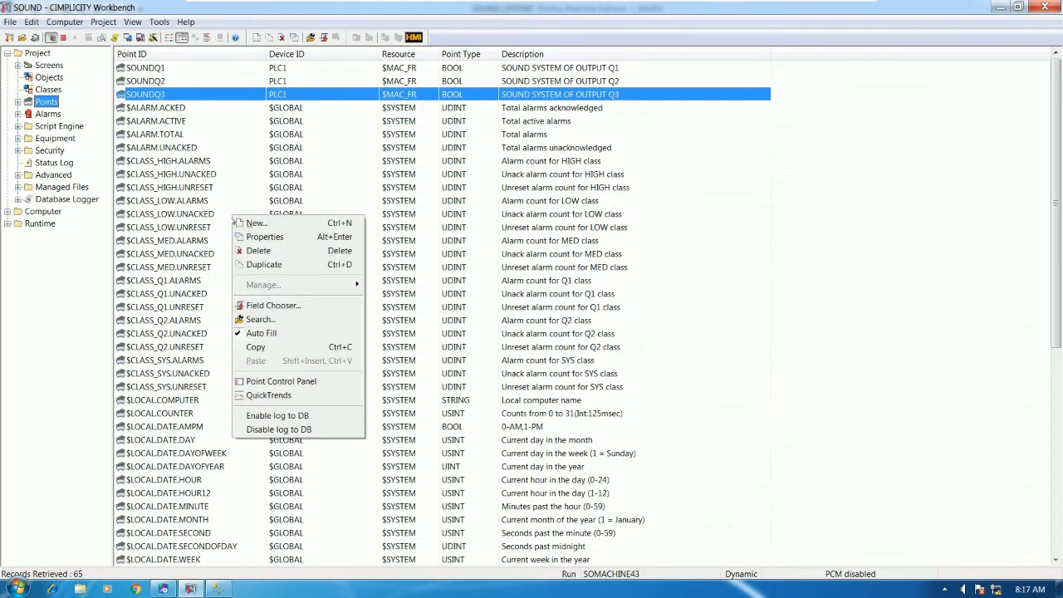
left_click(256, 264)
left_click(496, 309)
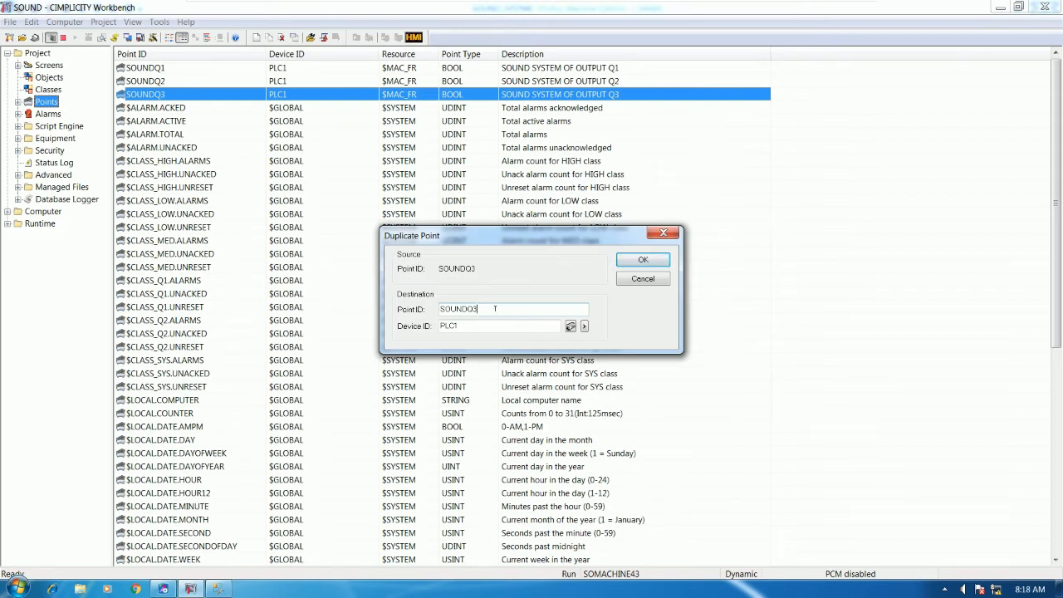
key("BackSpace")
key("Return")
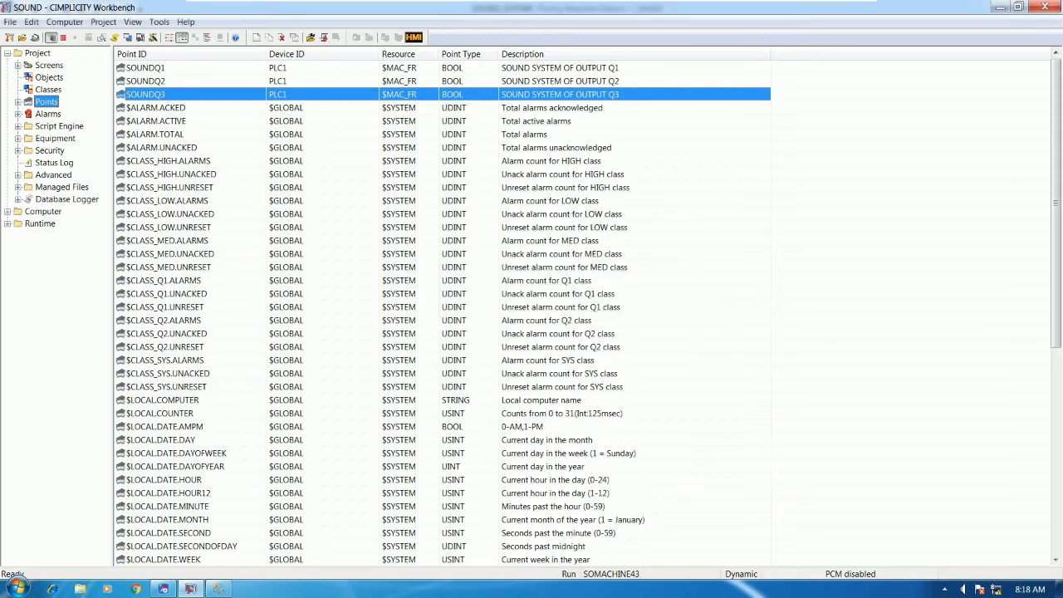
Set SOUNDQ4's address to %Q4 and its description to Q4
left_click(494, 238)
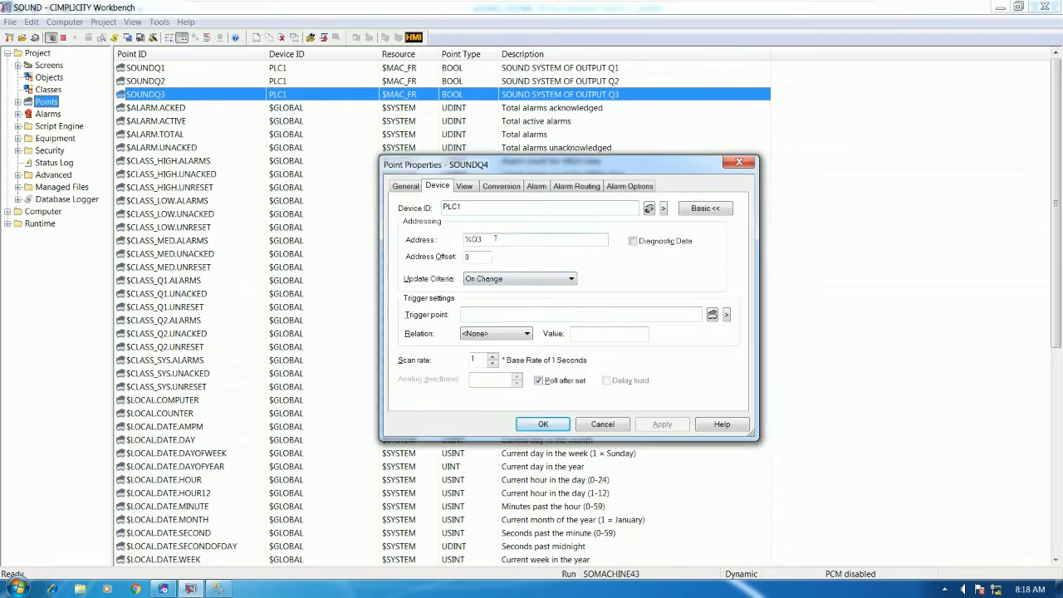
key("BackSpace")
type("4")
left_click(411, 190)
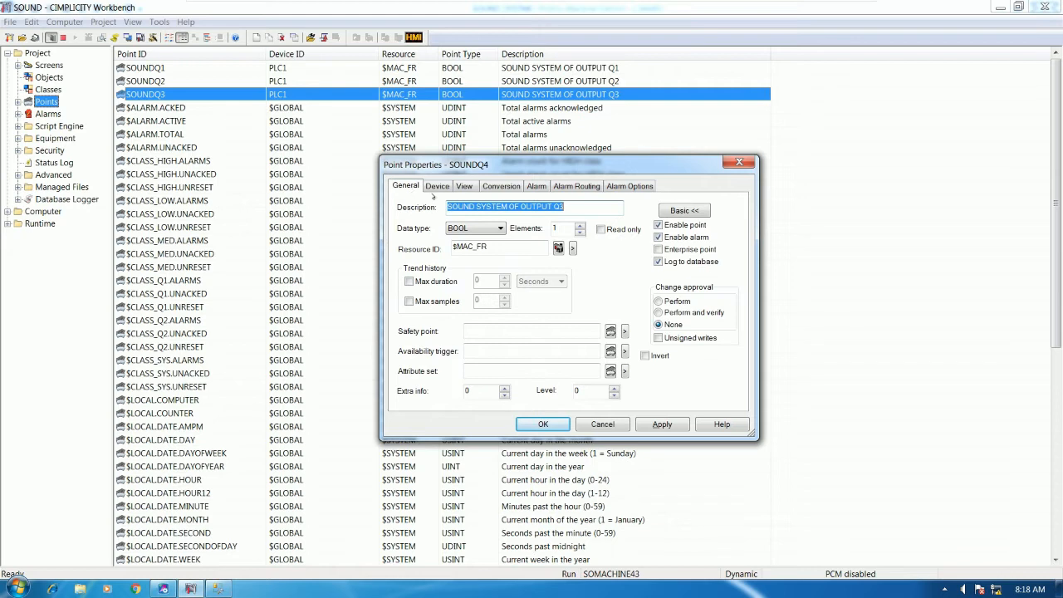
left_click(571, 206)
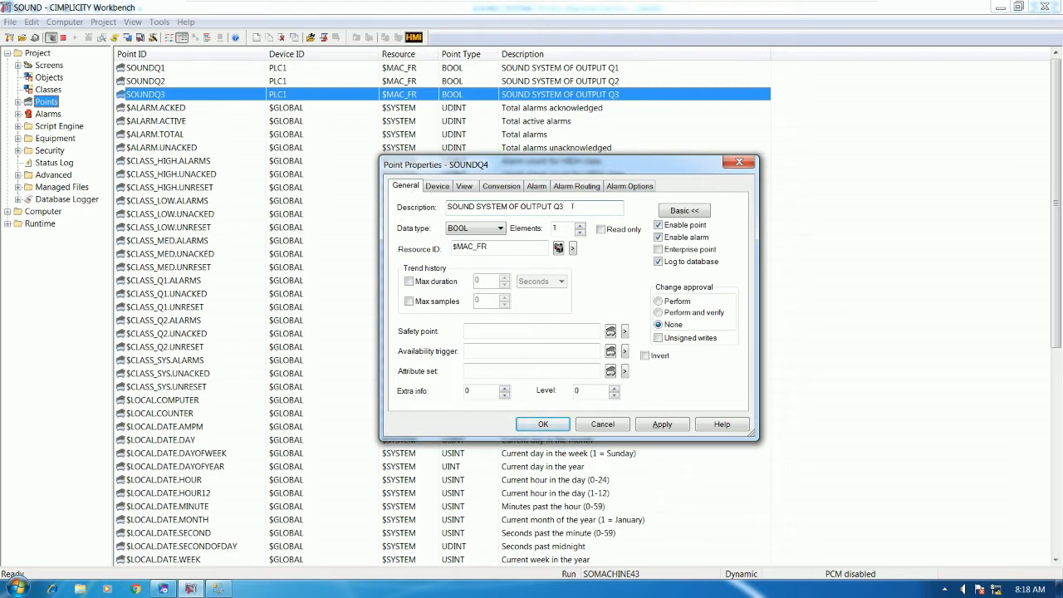
key("BackSpace")
type("4")
Give SOUNDQ4 alarm class HIGH and message OUTPUT 4 IS TURN ON, then save it
left_click(527, 184)
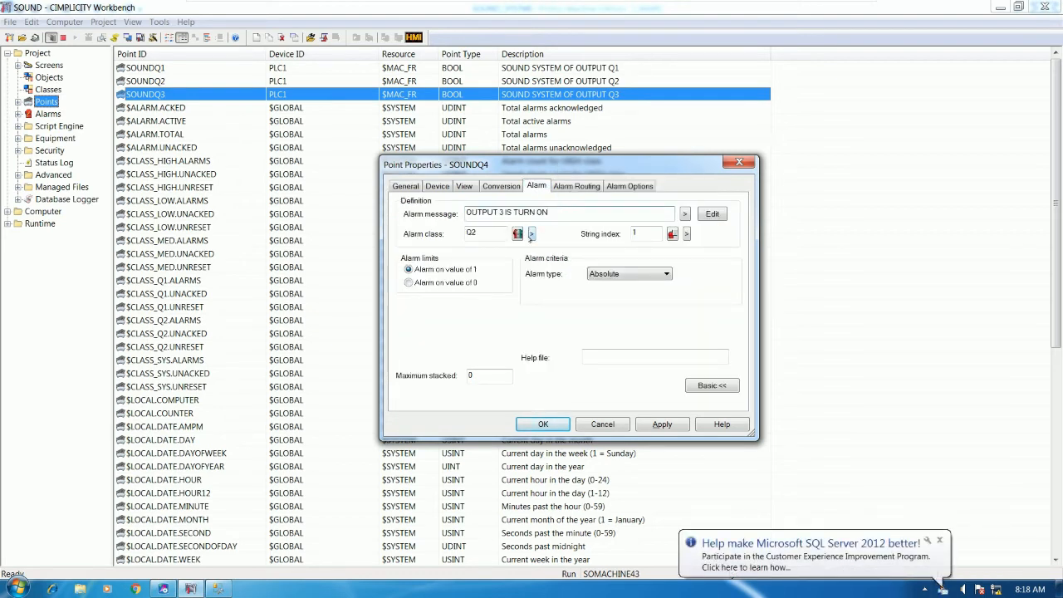
left_click(531, 233)
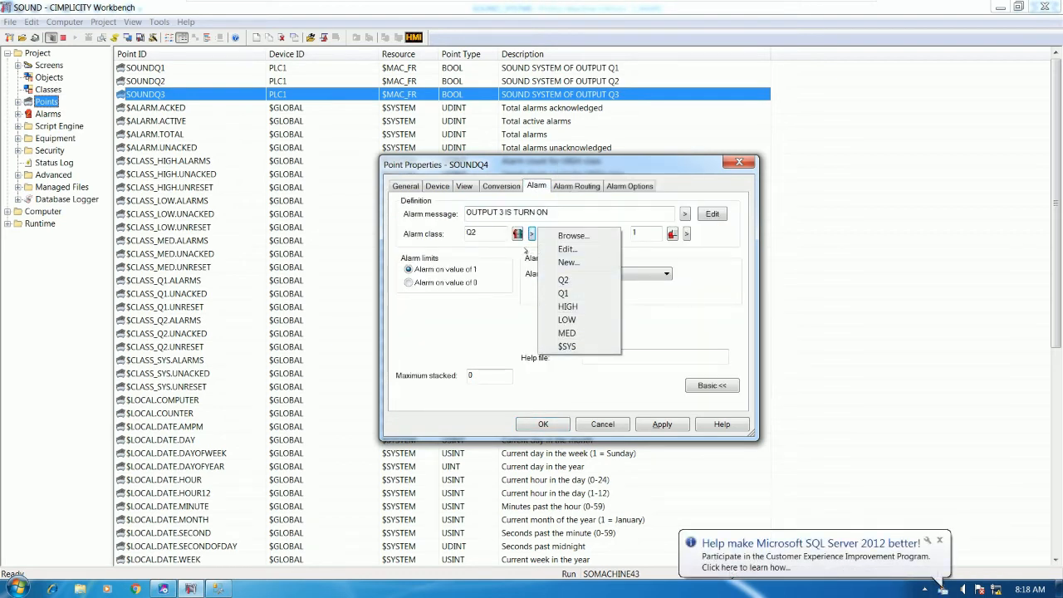
left_click(573, 306)
left_click(564, 213)
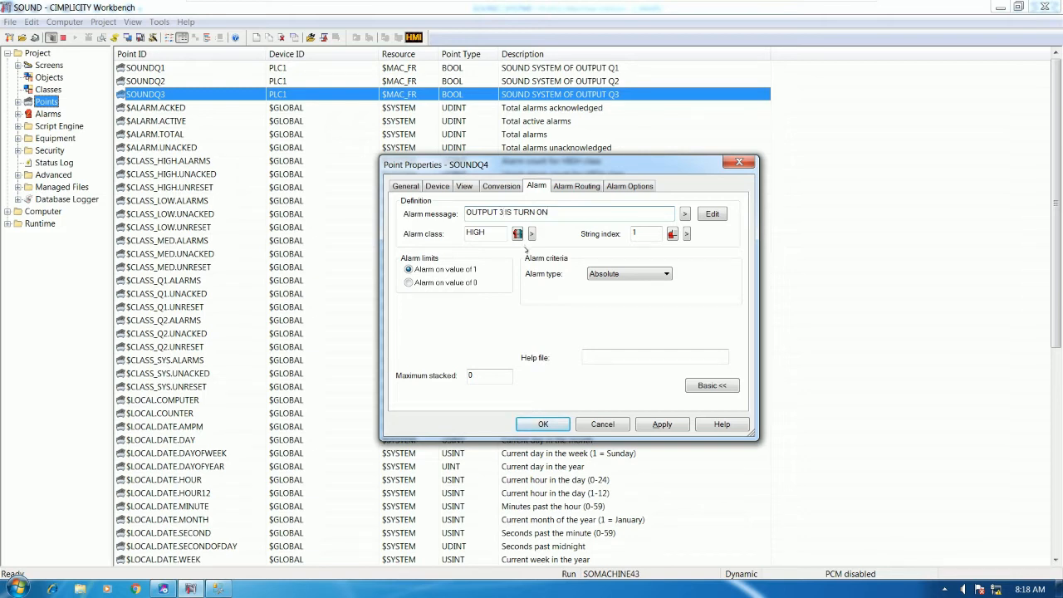
key("BackSpace")
type("4")
left_click(541, 422)
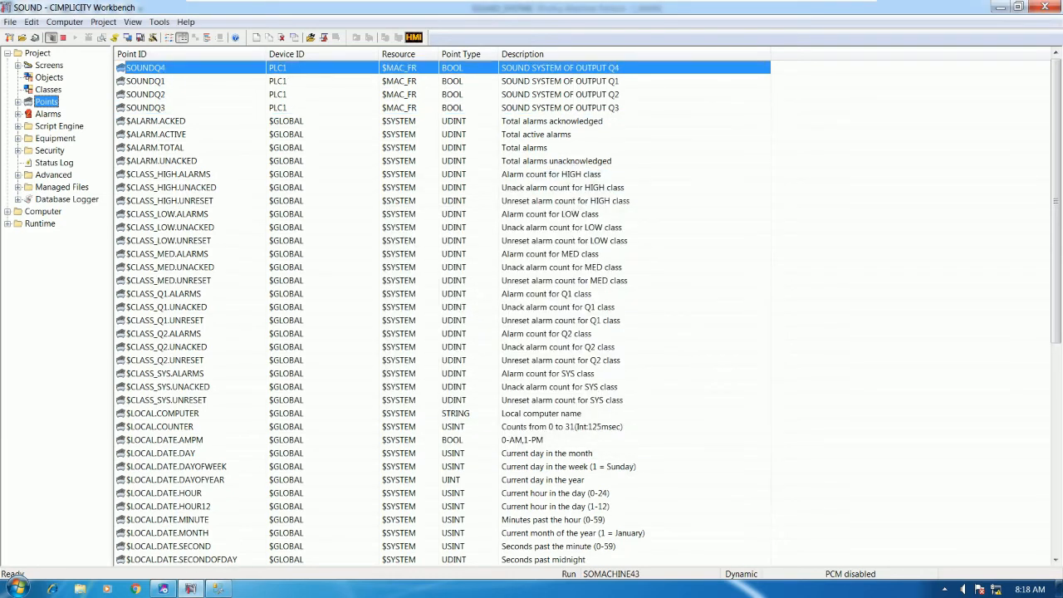
Duplicate SOUNDQ4 as SOUNDQ5 and set its address to %Q5
right_click(245, 210)
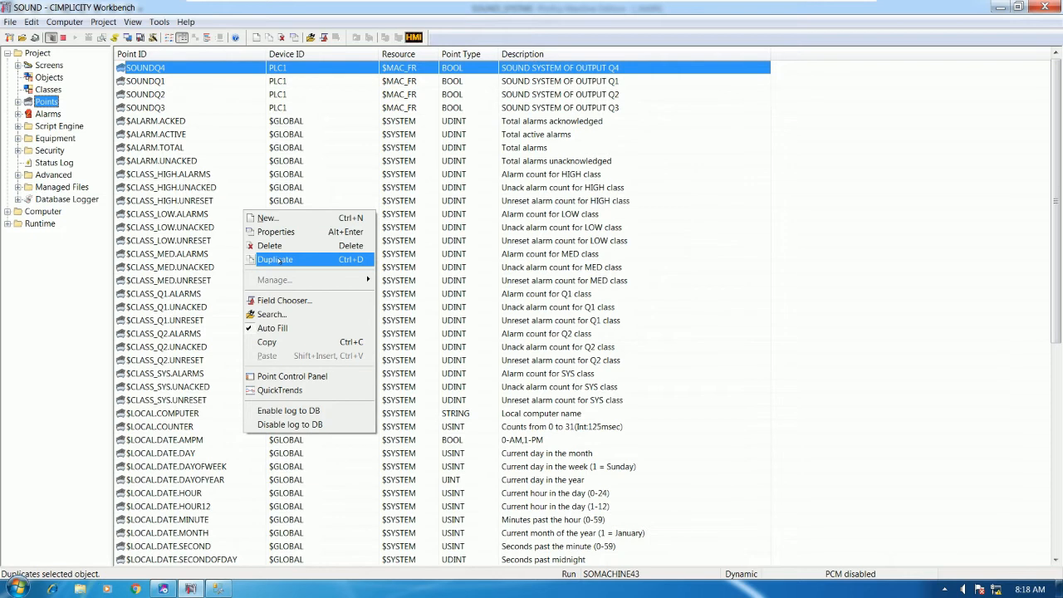
left_click(280, 259)
left_click(480, 308)
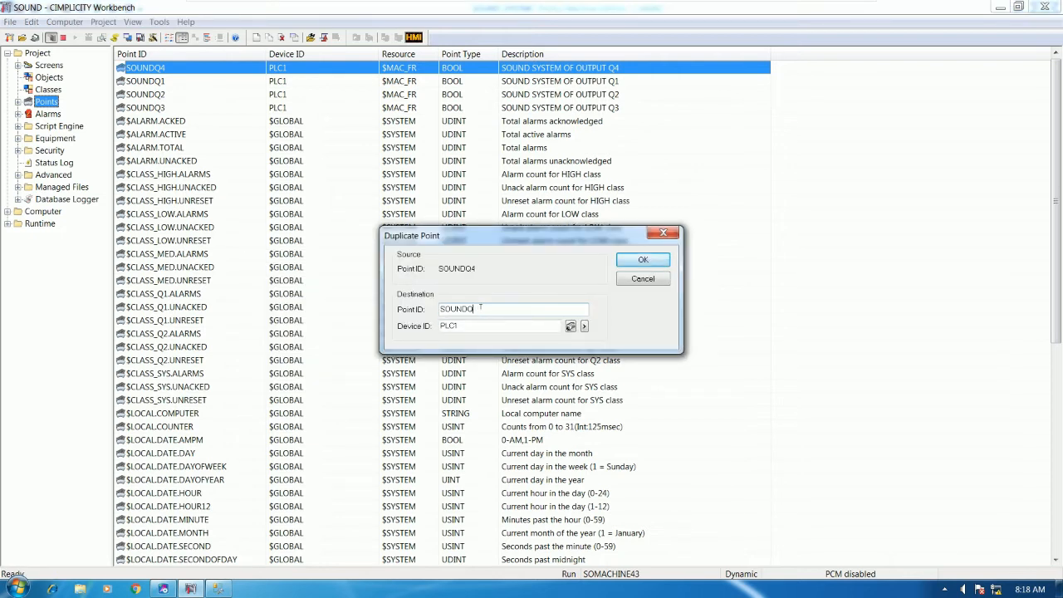
type("5")
key("Return")
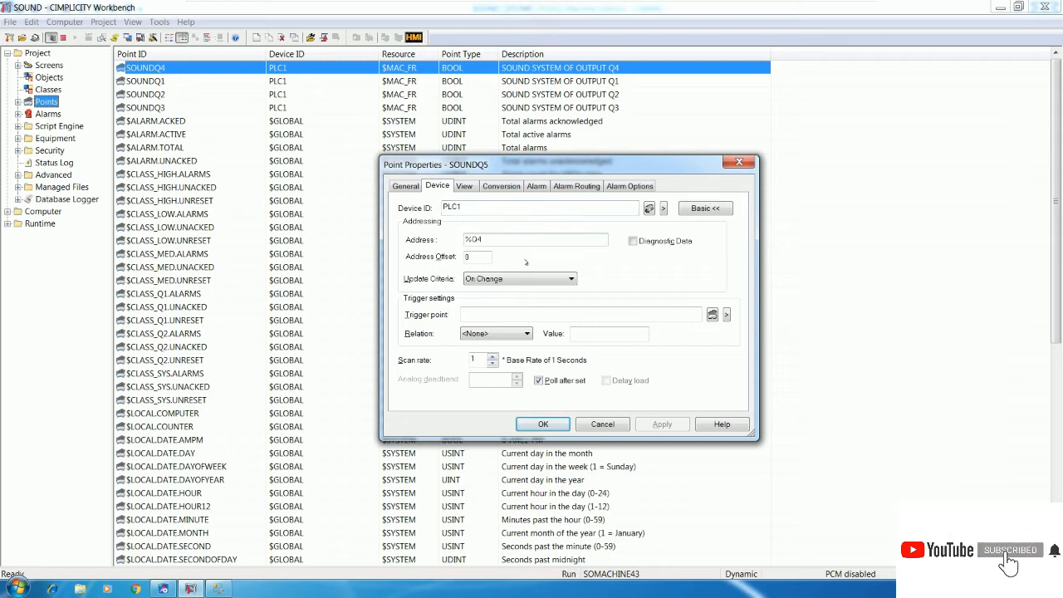
key("BackSpace")
type("5")
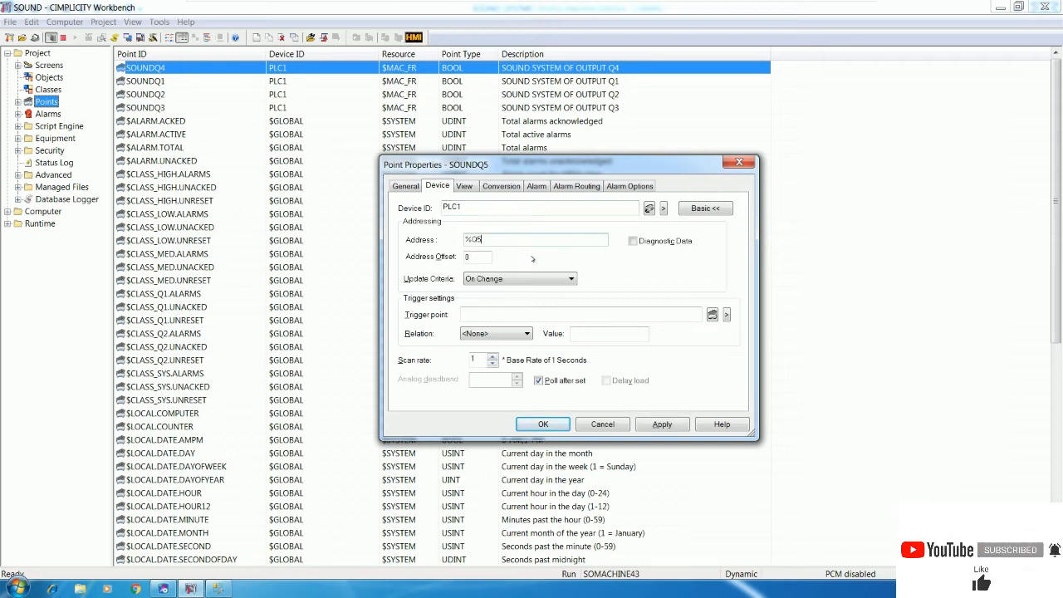
Set SOUNDQ5's description to Q5 and alarm message to OUTPUT 5 IS TURN ON, then save
left_click(423, 183)
left_click(573, 208)
key("BackSpace")
type("5")
left_click(536, 185)
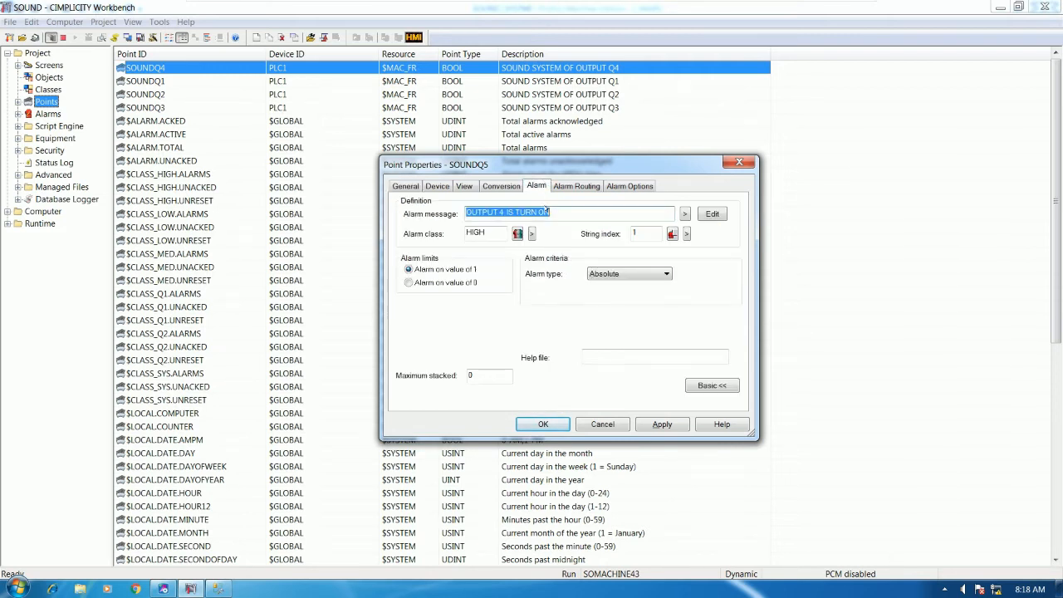
left_click(504, 213)
key("BackSpace")
type("5")
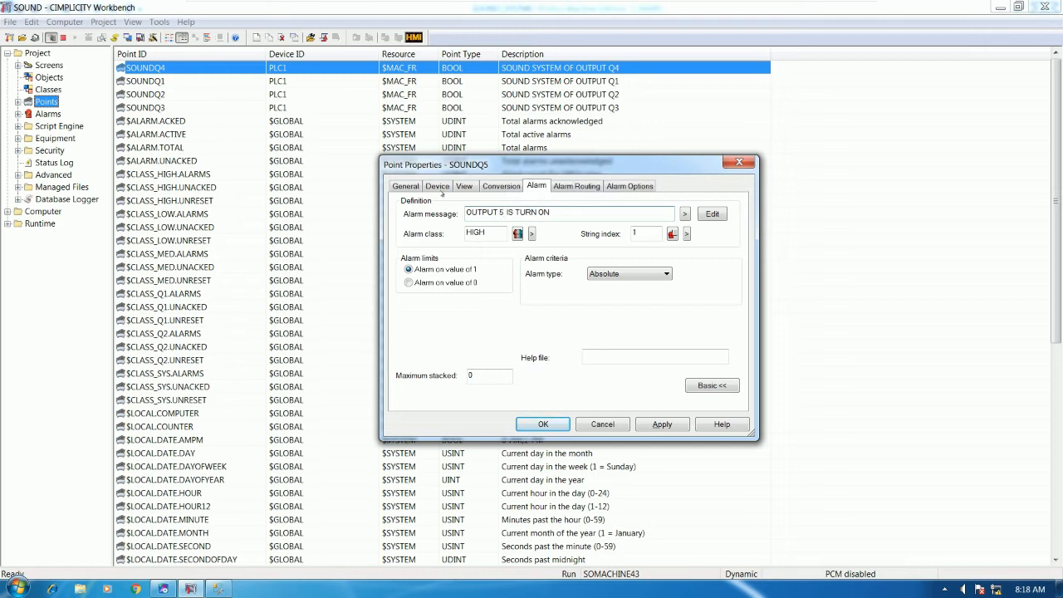
left_click(415, 186)
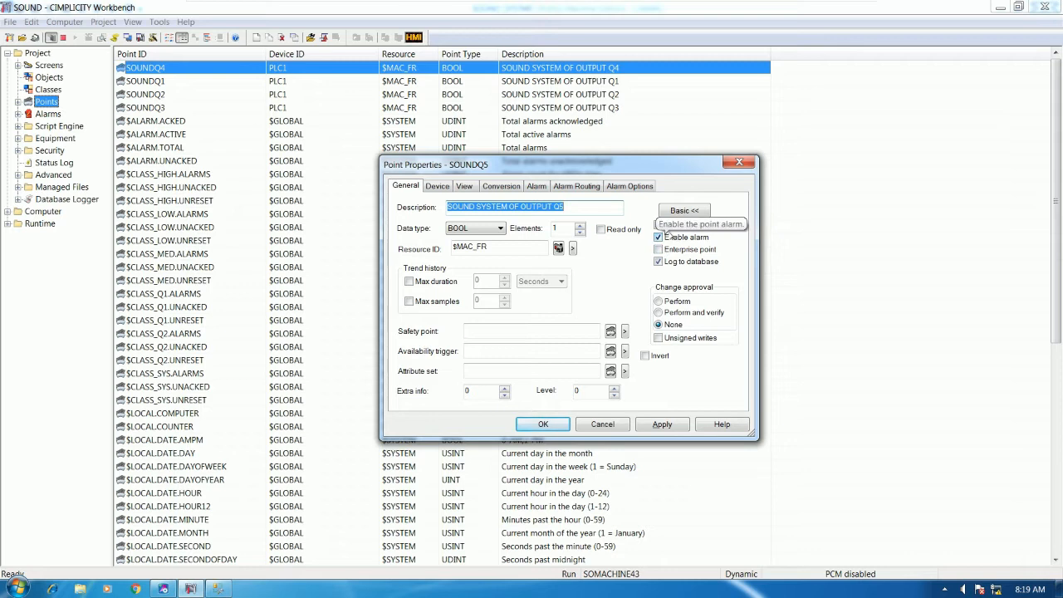
left_click(543, 424)
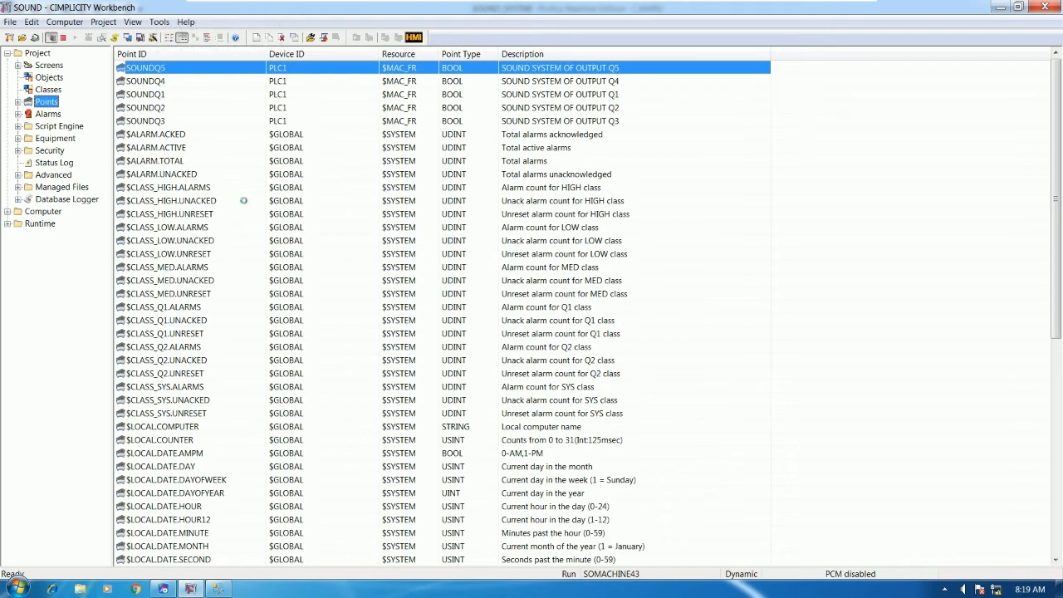
Duplicate the SOUNDQ5 point under the new point ID SOUNDQ6
right_click(314, 282)
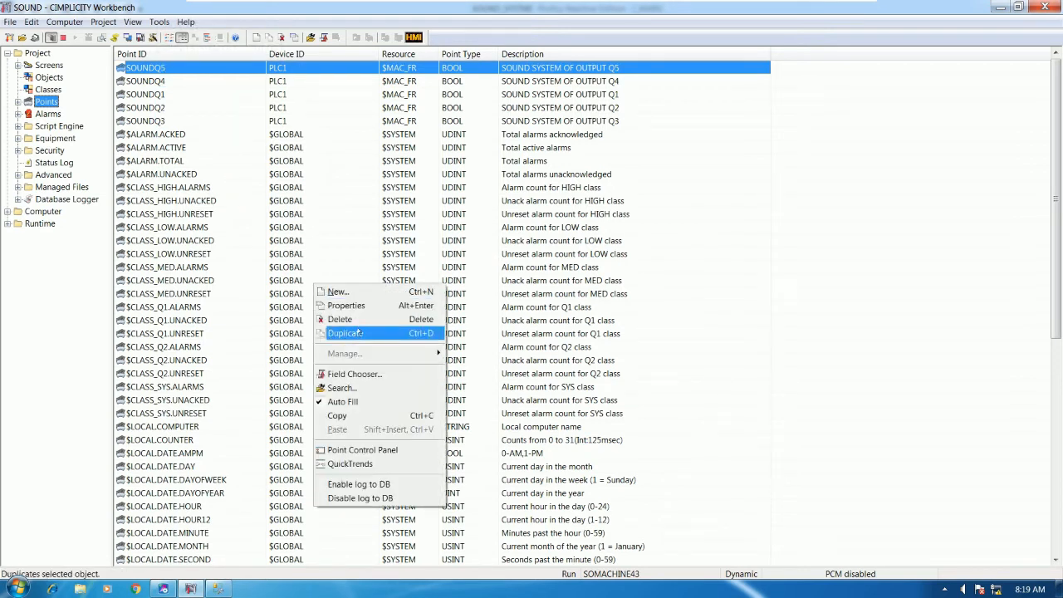
left_click(358, 333)
left_click(485, 306)
key("BackSpace")
type("6")
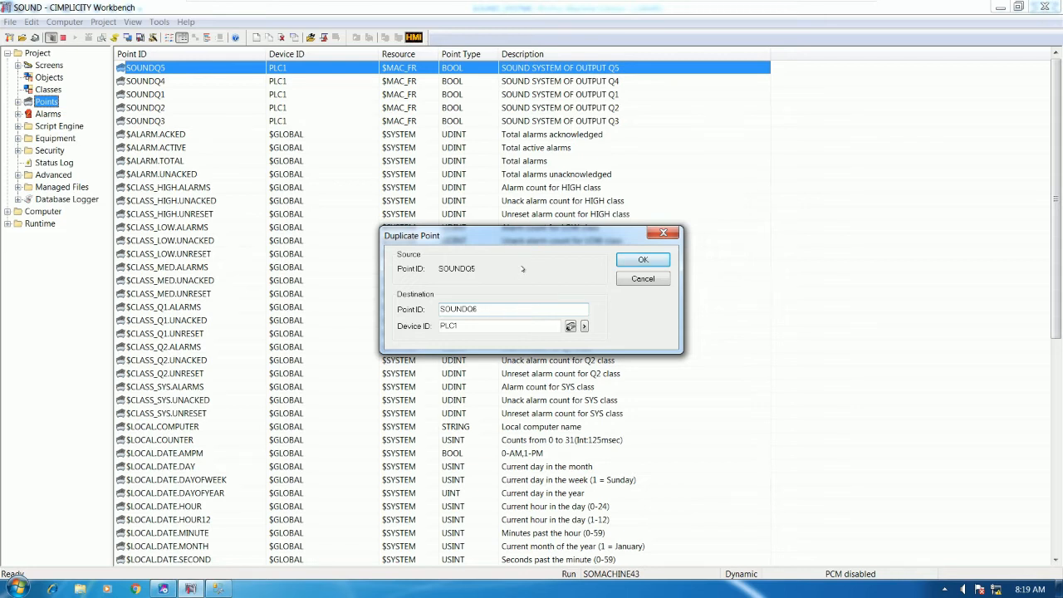
left_click_drag(543, 238, 547, 214)
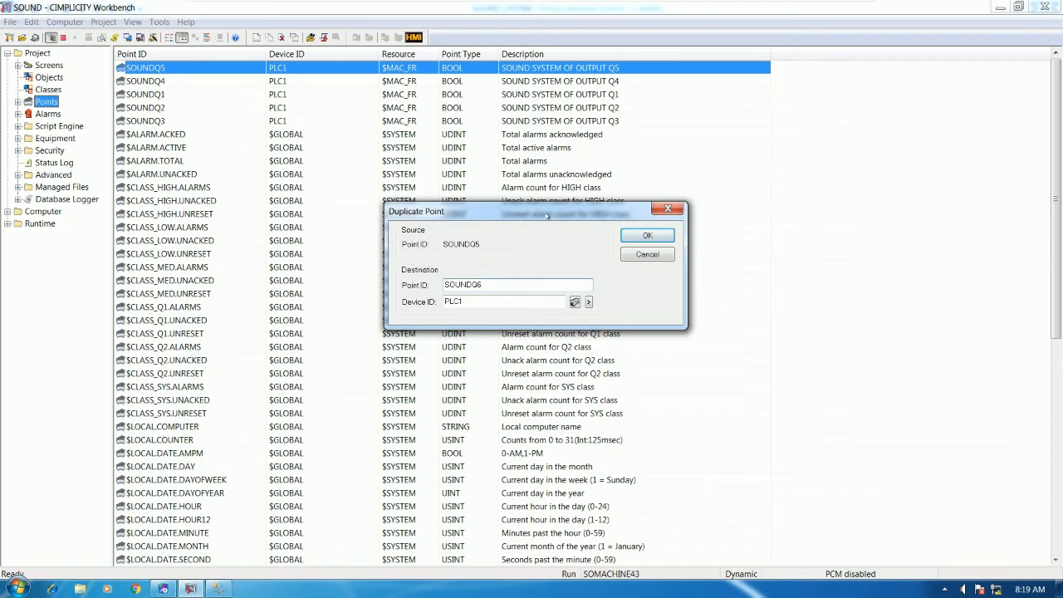
key("Return")
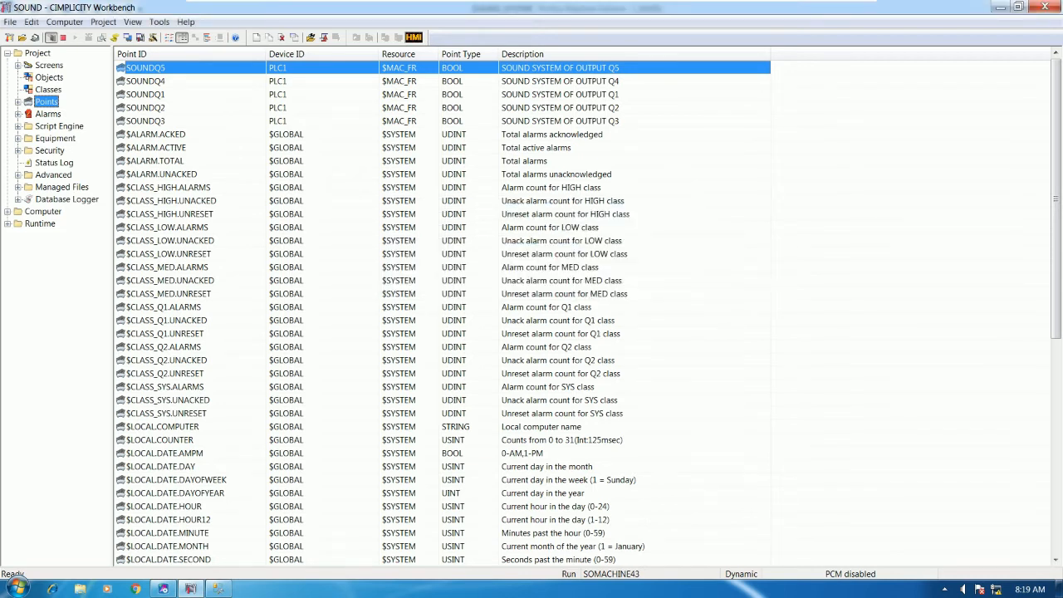
Change SOUNDQ6's address to %Q6, description to output Q6, alarm message to OUTPUT 6 IS TURN ON, and save
left_click(493, 239)
key("BackSpace")
type("6")
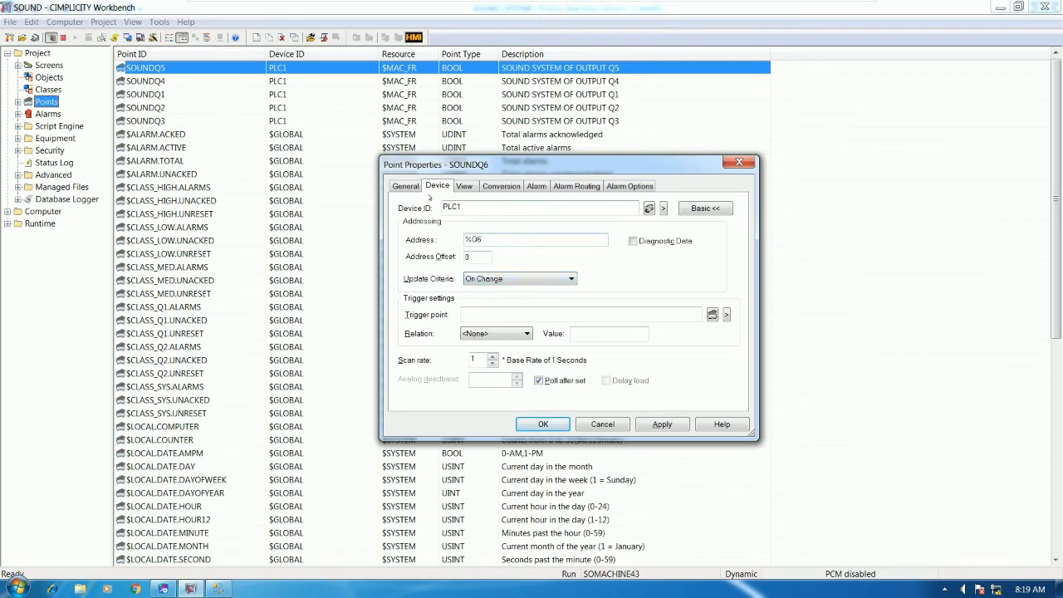
left_click(420, 188)
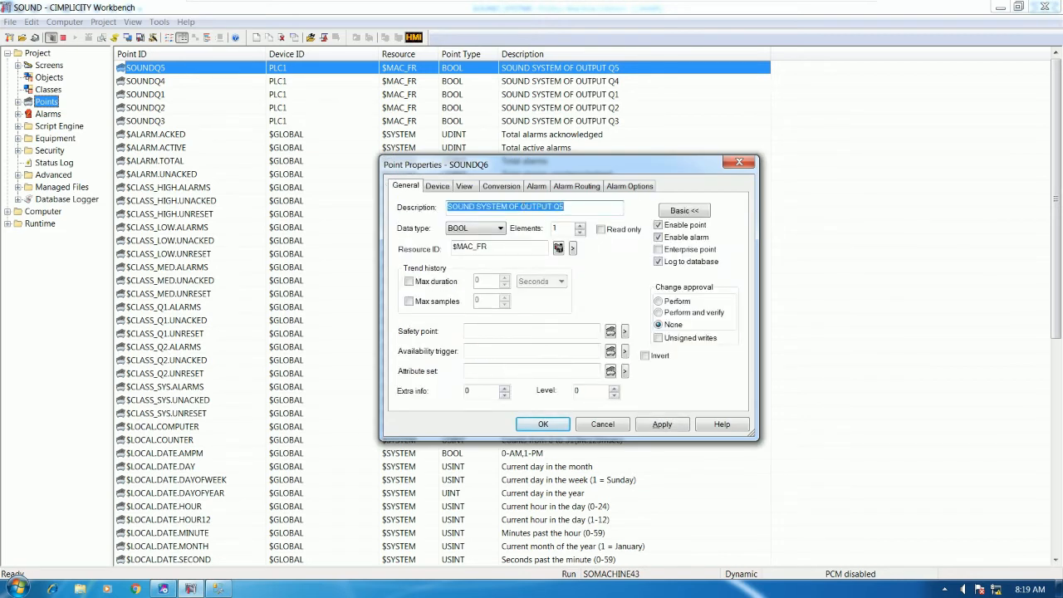
left_click(572, 210)
key("BackSpace")
type("6")
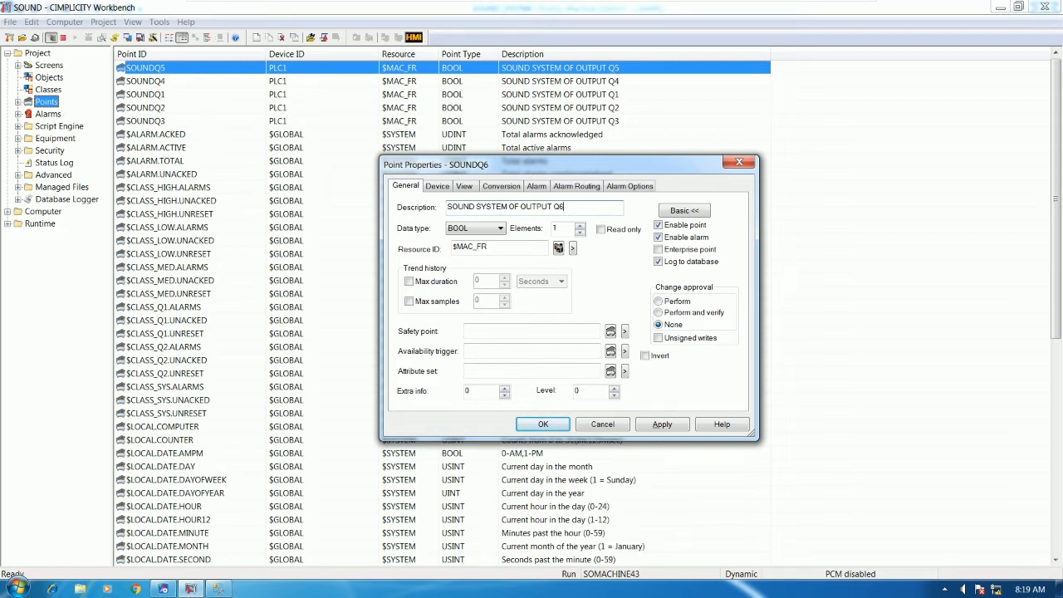
left_click(545, 189)
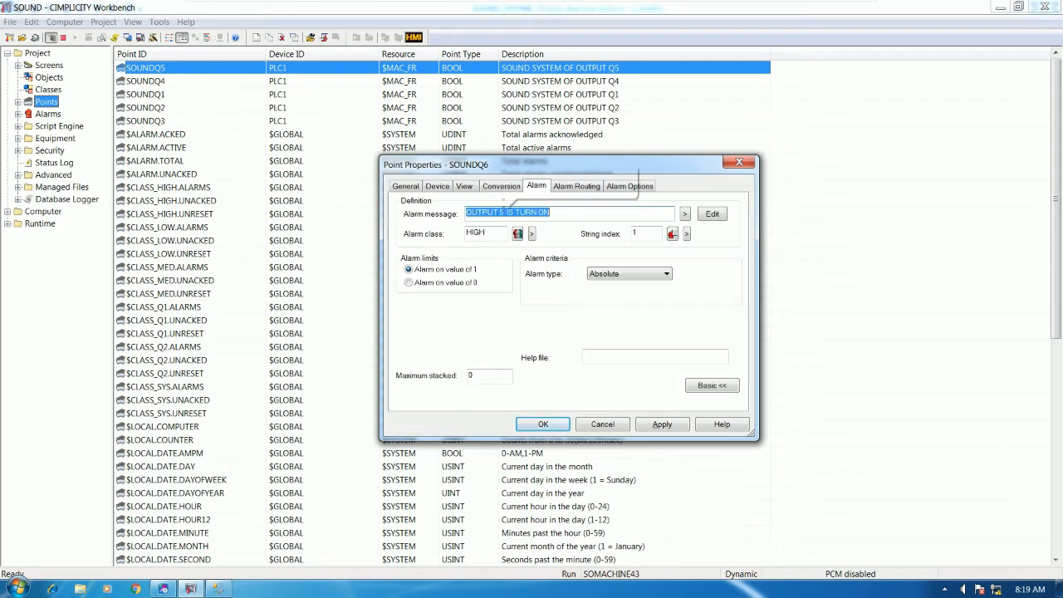
left_click(503, 213)
key("BackSpace")
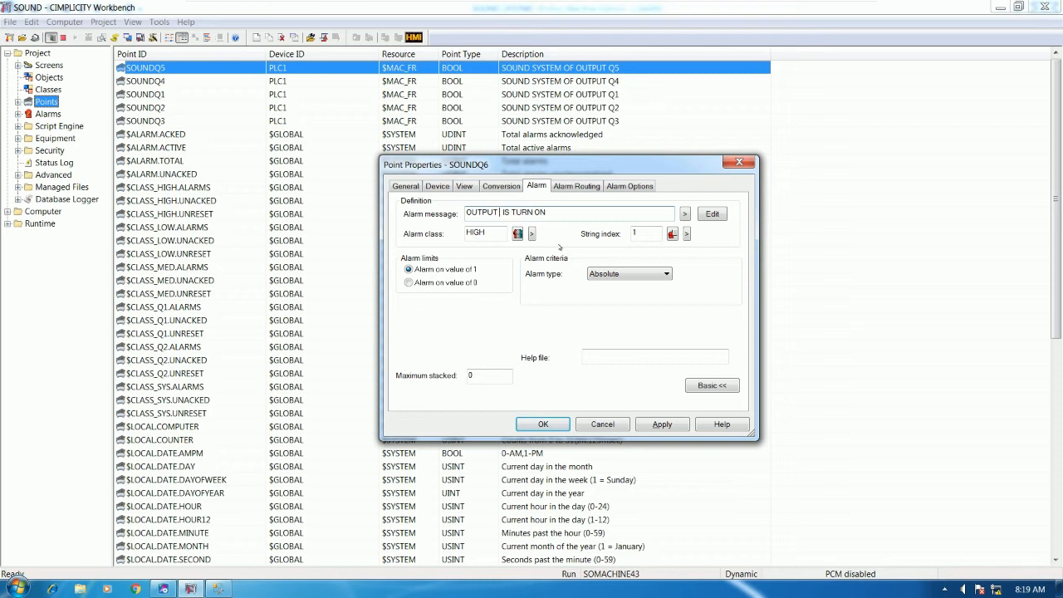
type("6")
left_click(544, 424)
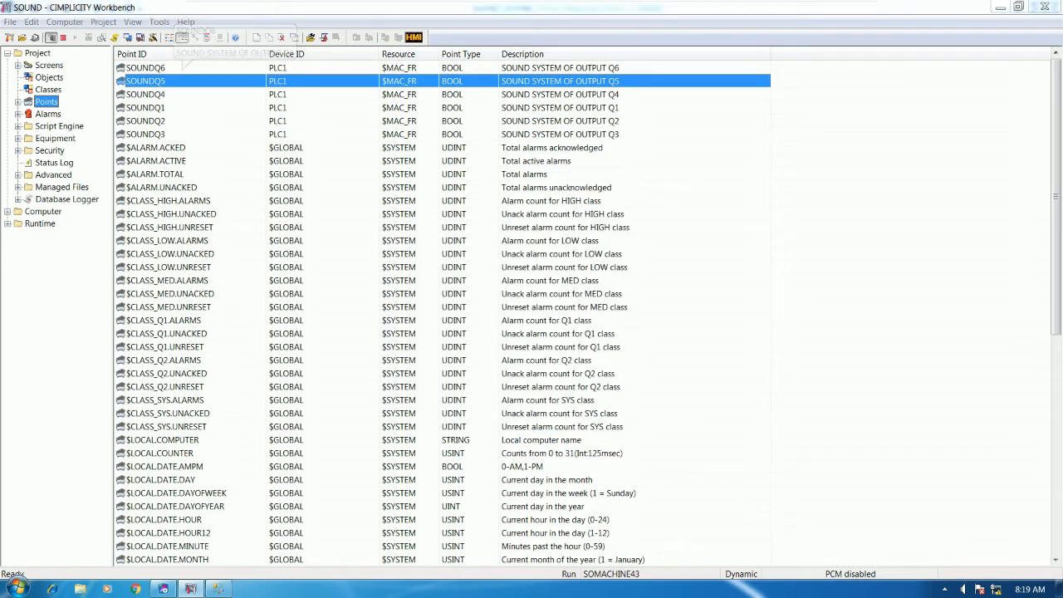
Review SOUNDQ2's device settings, PLC1 with address %Q2, then close its properties
left_click(188, 69)
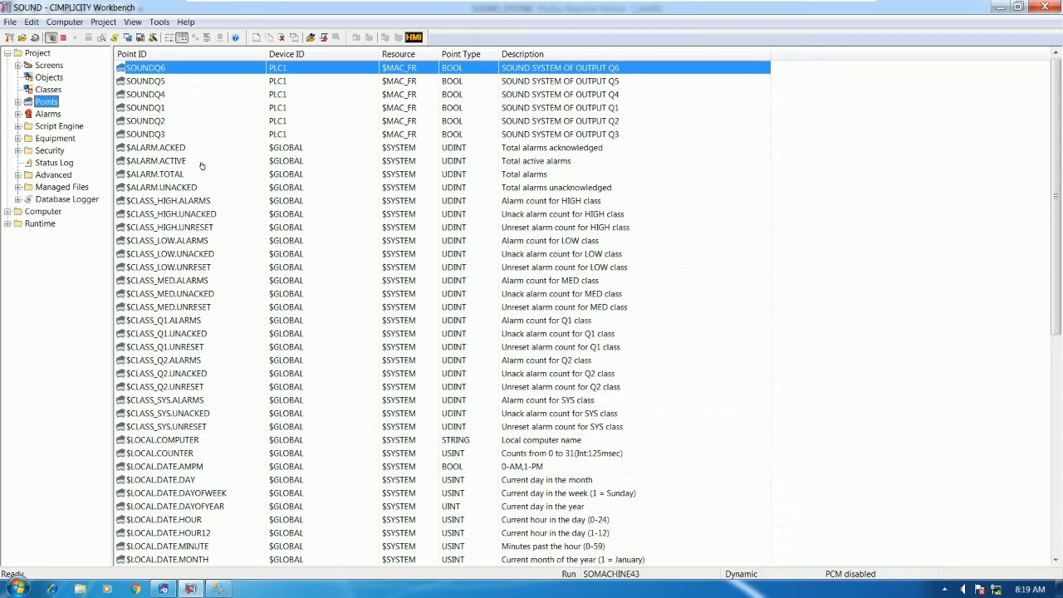
left_click(171, 137)
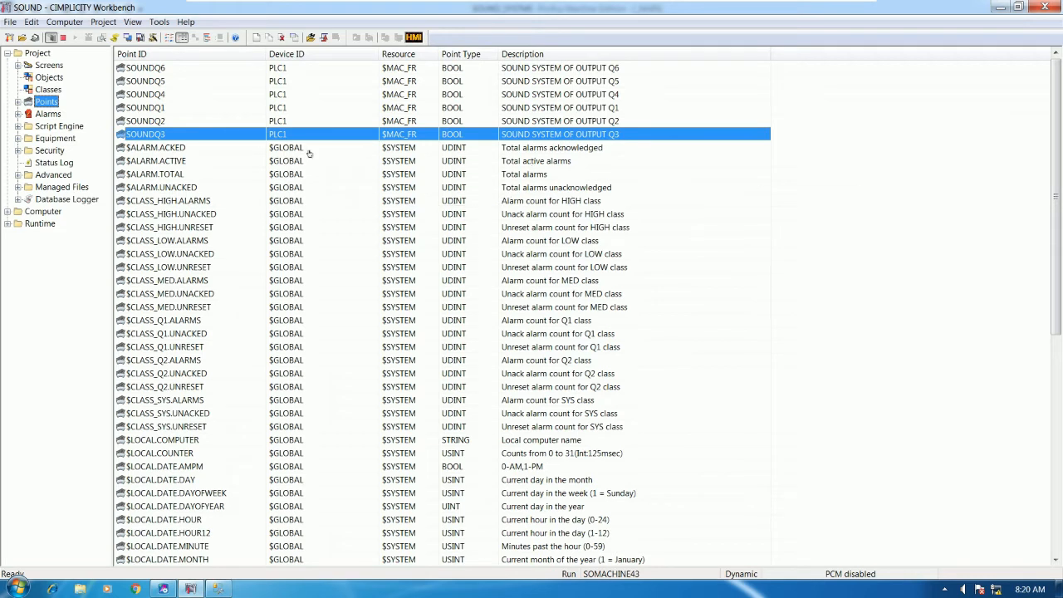
left_click(189, 123)
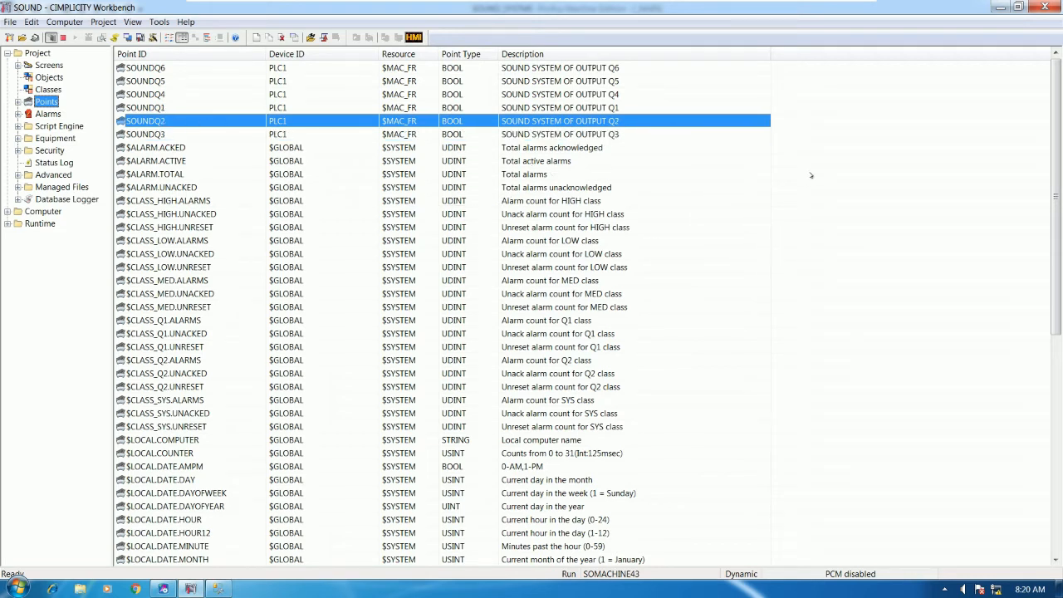
double_click(233, 119)
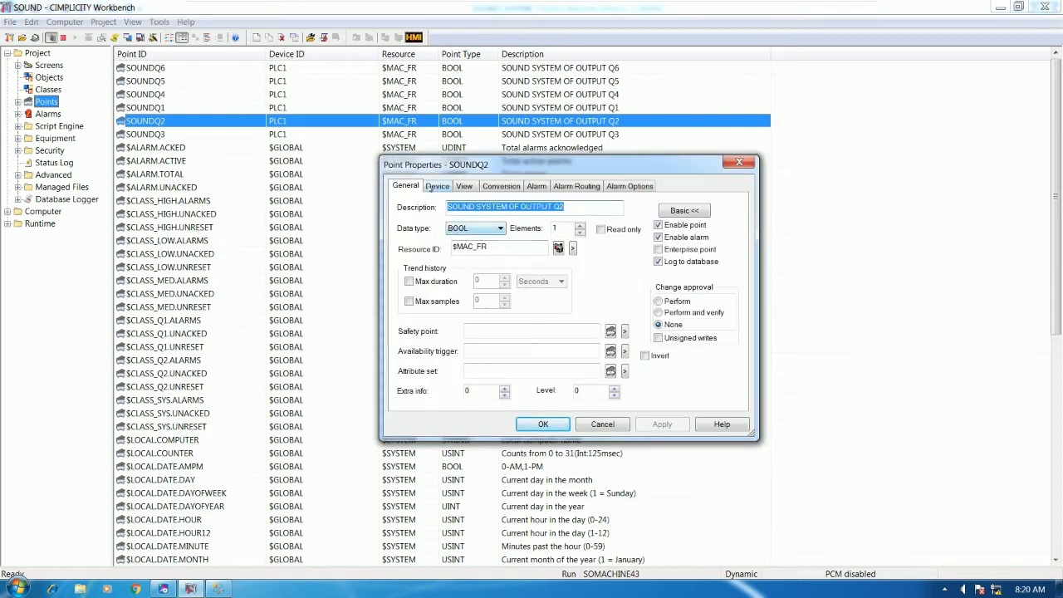
left_click(445, 187)
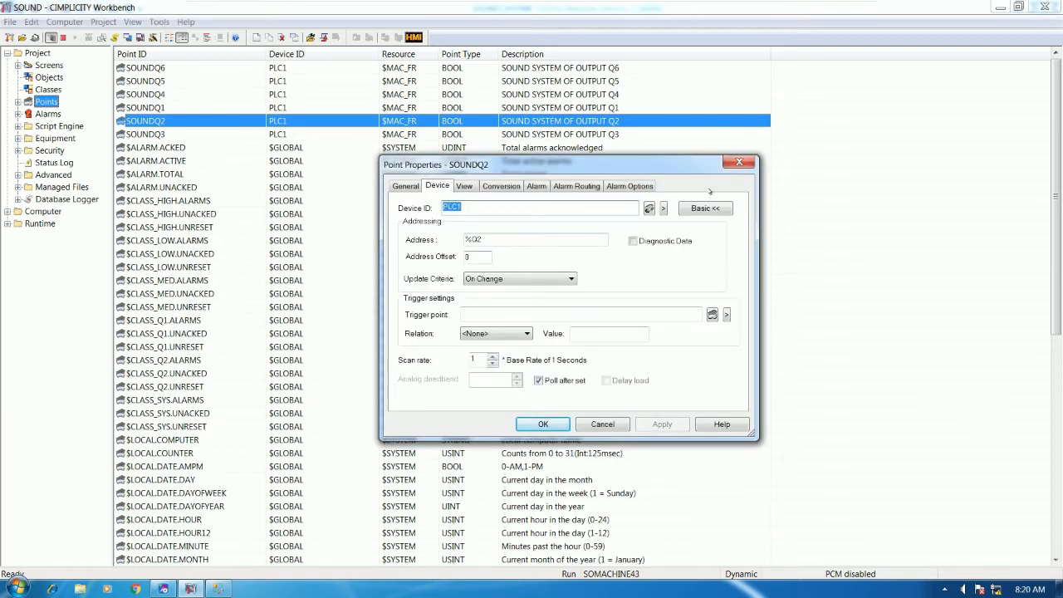
left_click(739, 162)
left_click(700, 229)
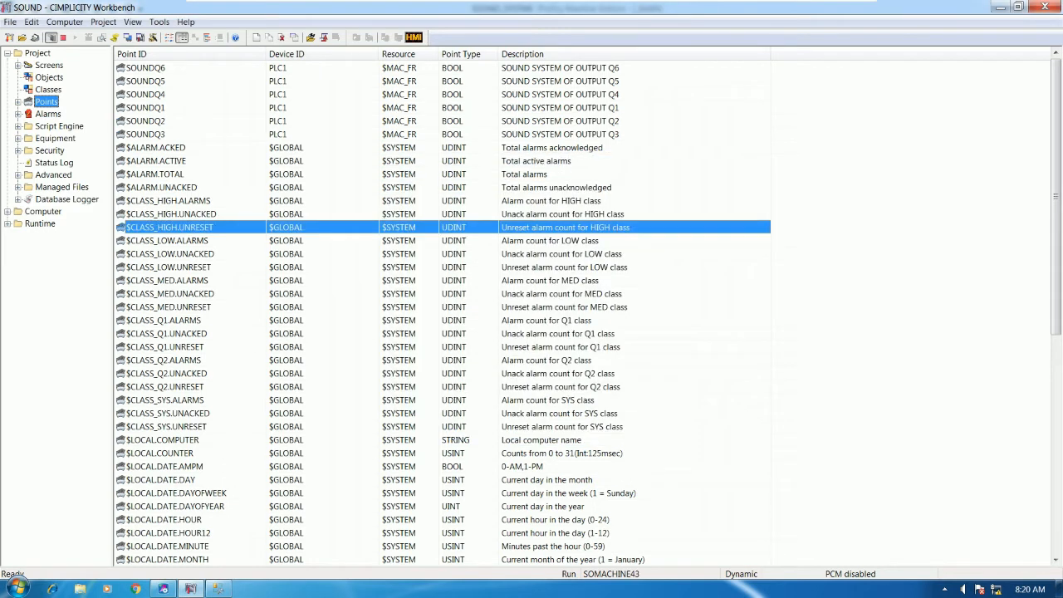
Create a new virtual point with ID TEMP1_HIGHHIGH
right_click(704, 226)
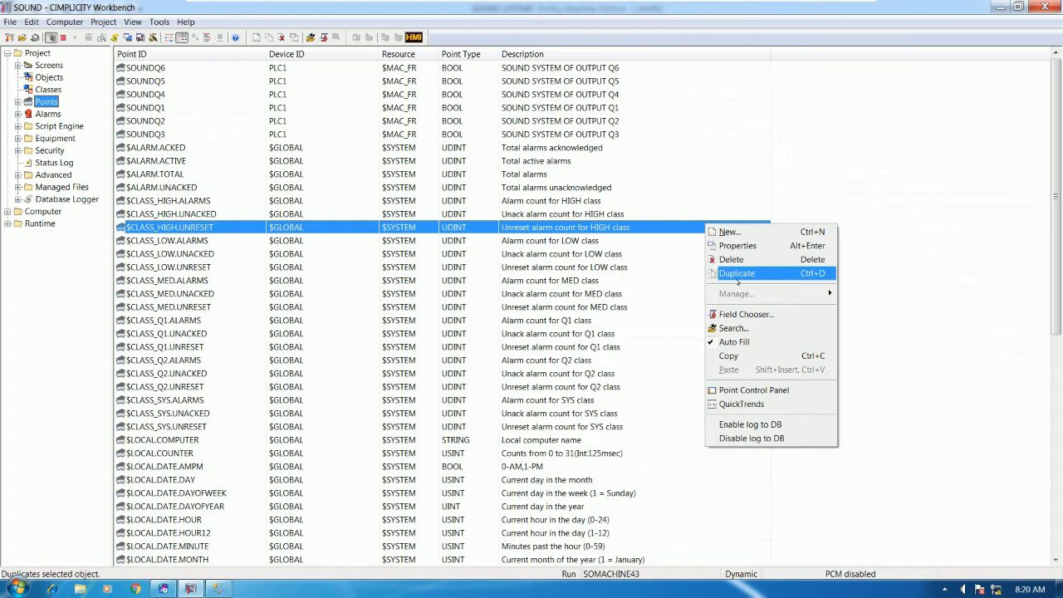
left_click(728, 232)
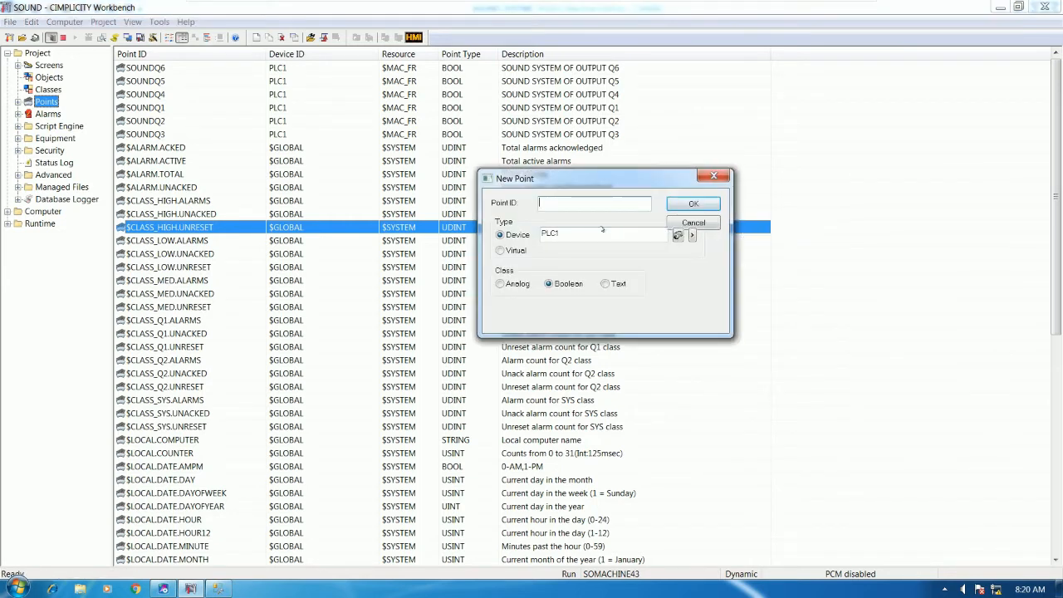
type("TEMP1_HIGHHIGH")
left_click(508, 250)
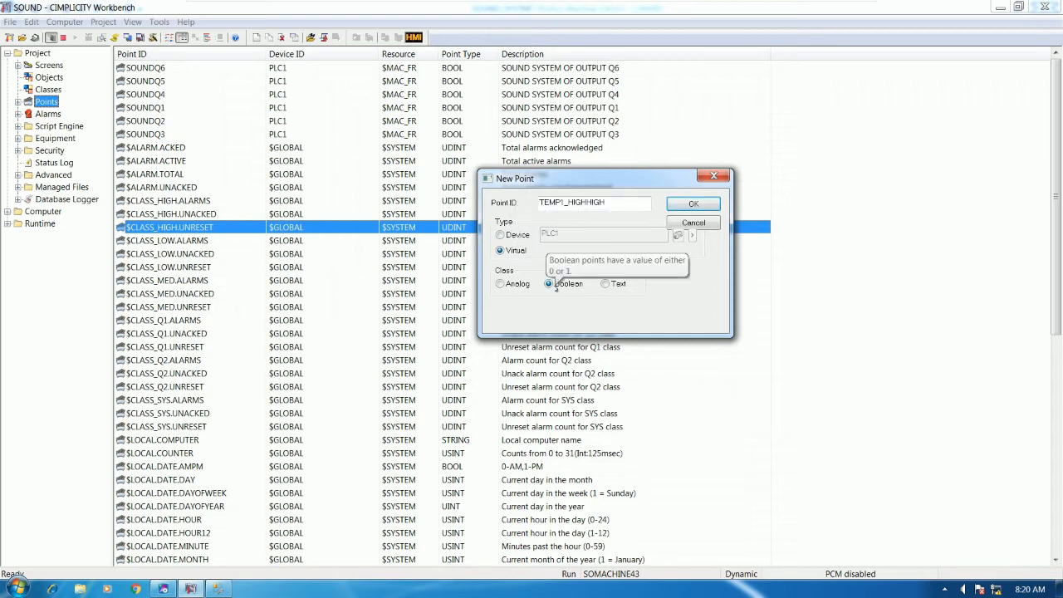
left_click(691, 204)
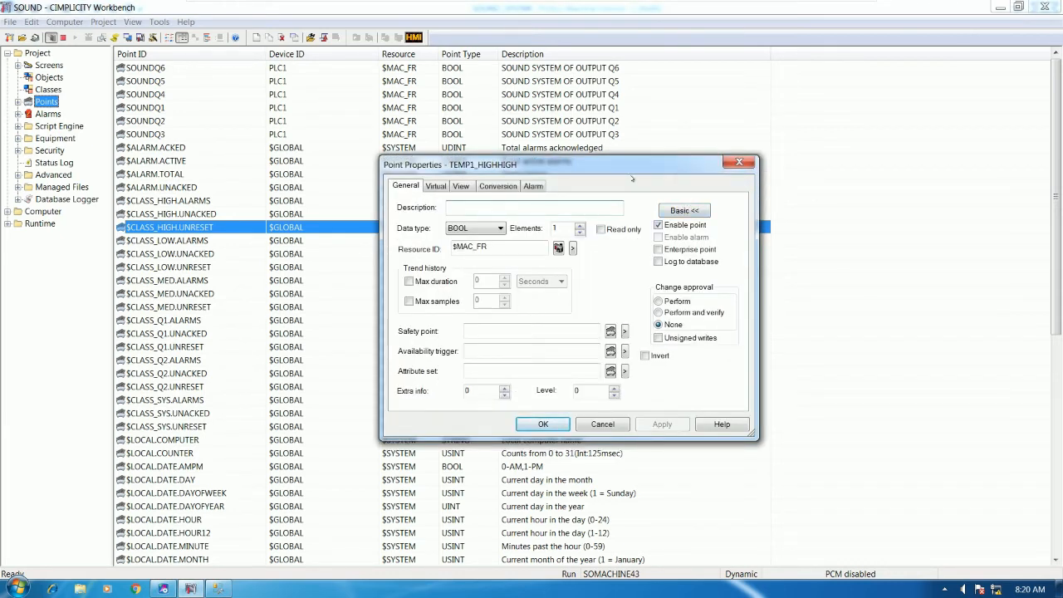
Enter the description TEMPERATURE NUMBER 1 IS HIGH HIGH
type("TEMPERATUR")
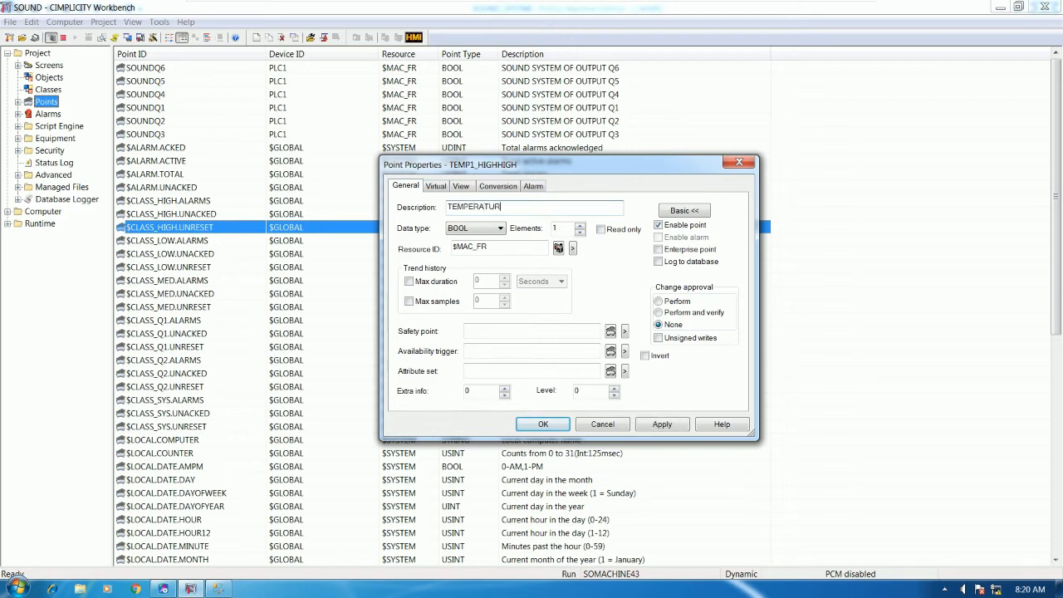
type("E NUMBER 1 IS HH")
key("BackSpace")
type("IGH HIGH")
left_click_drag(594, 207, 370, 208)
key("ctrl+c")
Set the point's initialization to Initialized with value 0
left_click(434, 188)
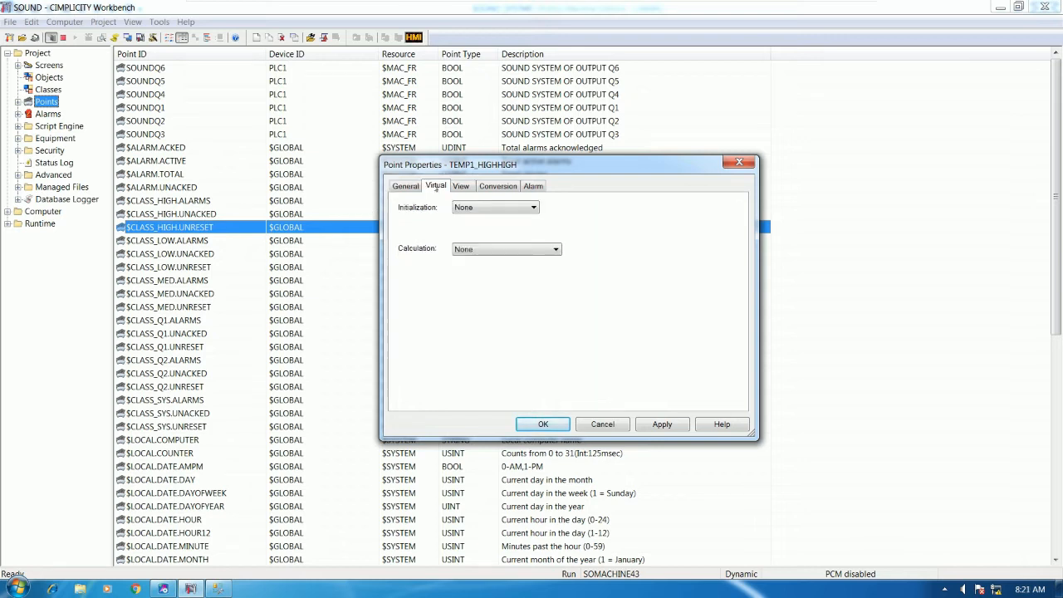
left_click(483, 206)
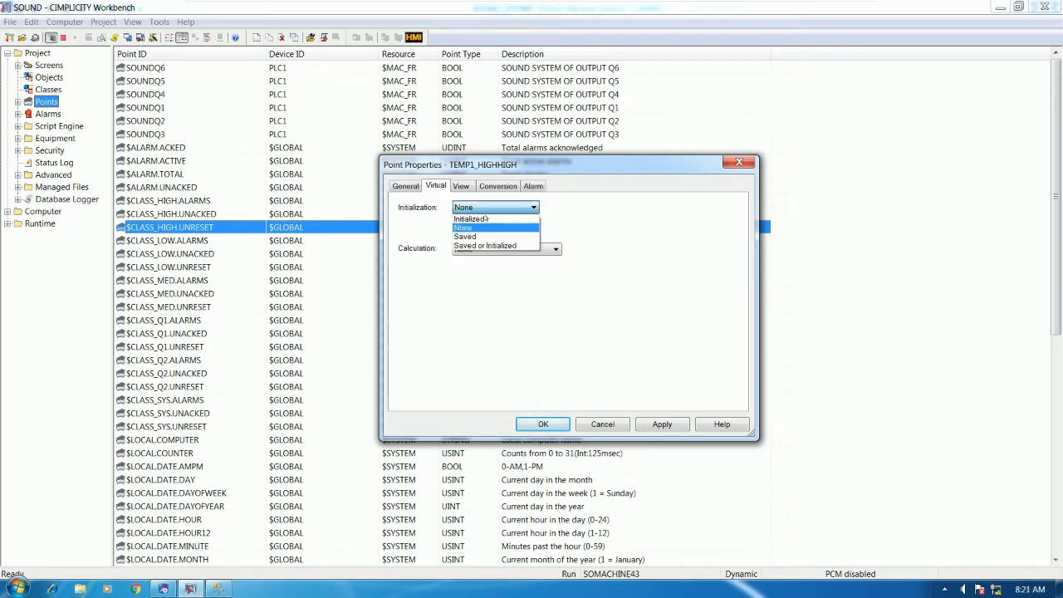
left_click(496, 222)
type("0")
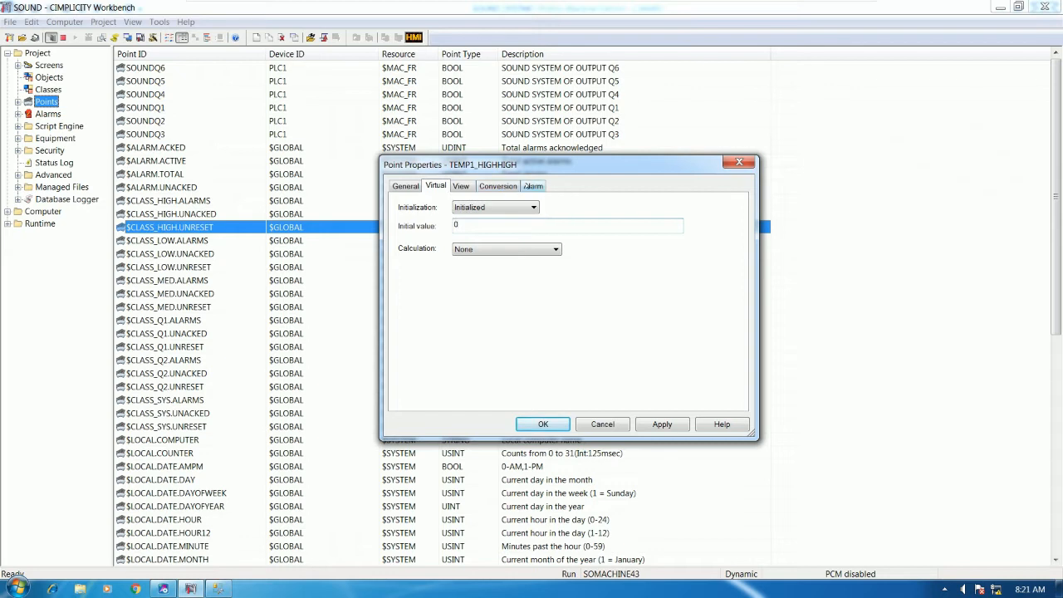
Paste the temperature text as alarm message, keep class HIGH, alarm on value 1, and save
left_click(532, 185)
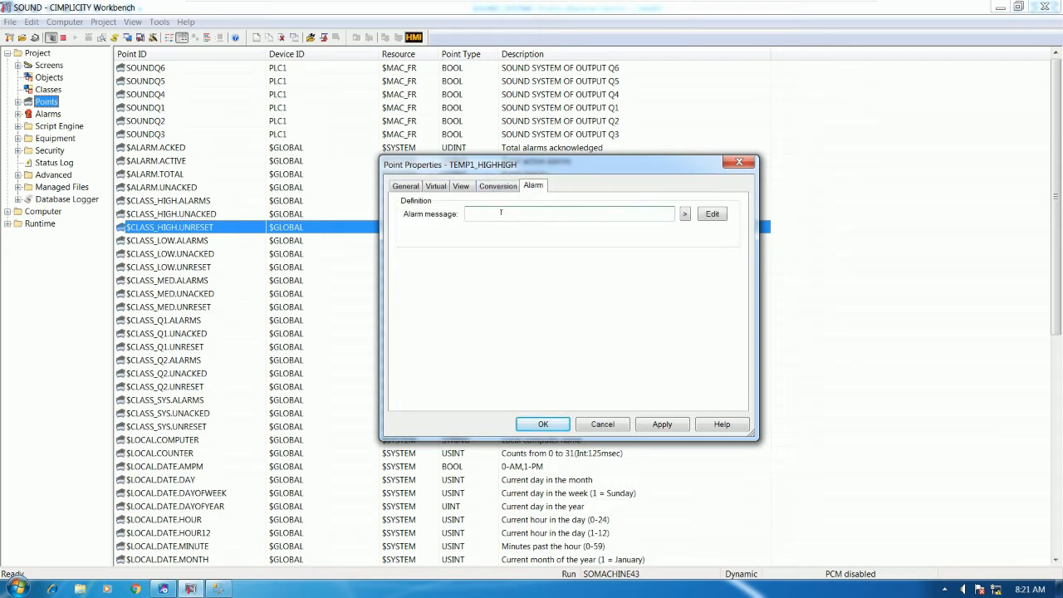
left_click(501, 212)
key("ctrl+v")
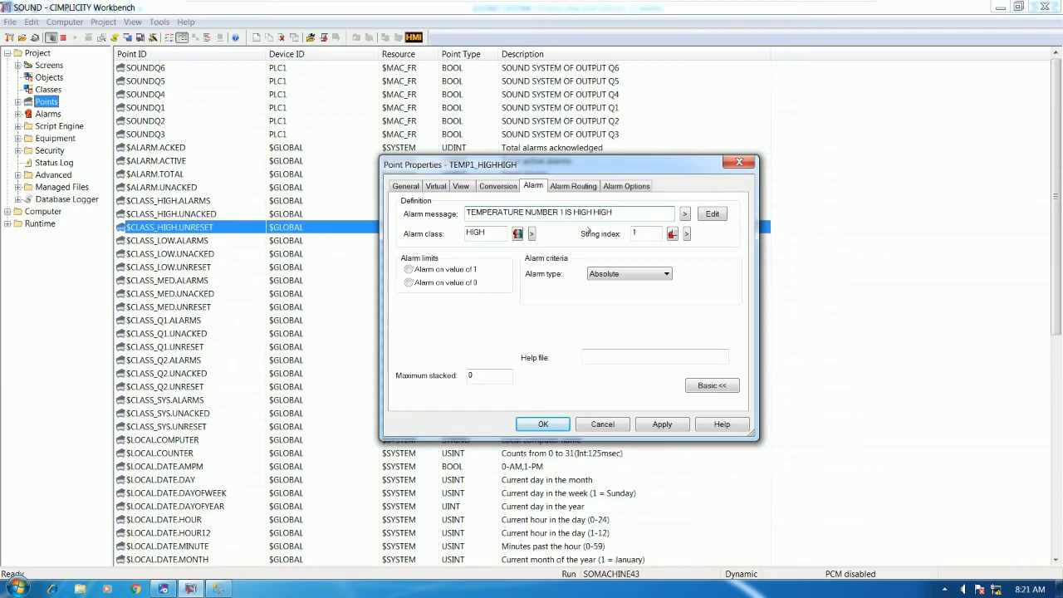
left_click(431, 187)
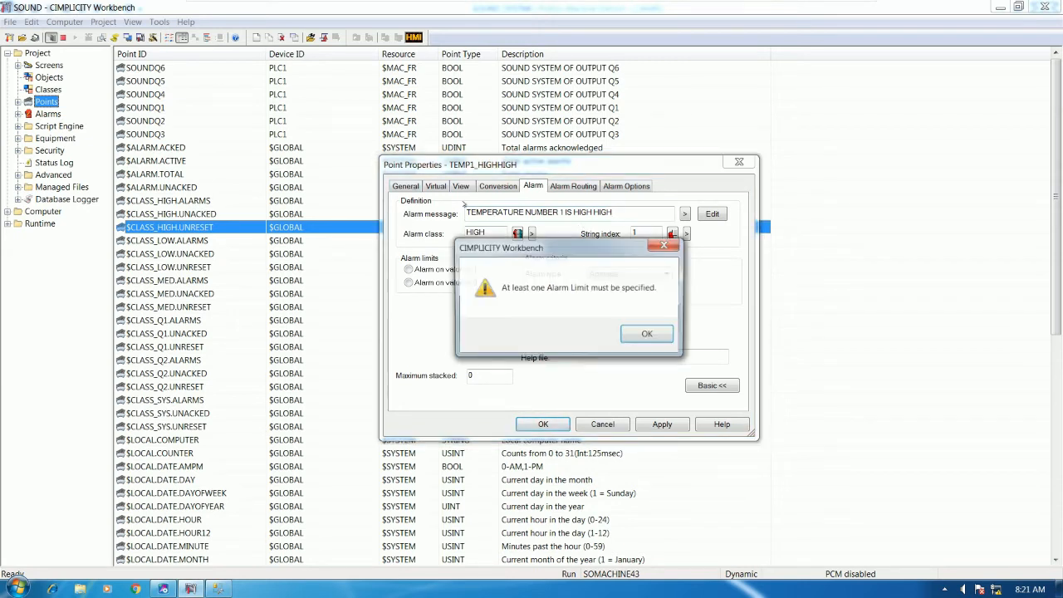
left_click(636, 335)
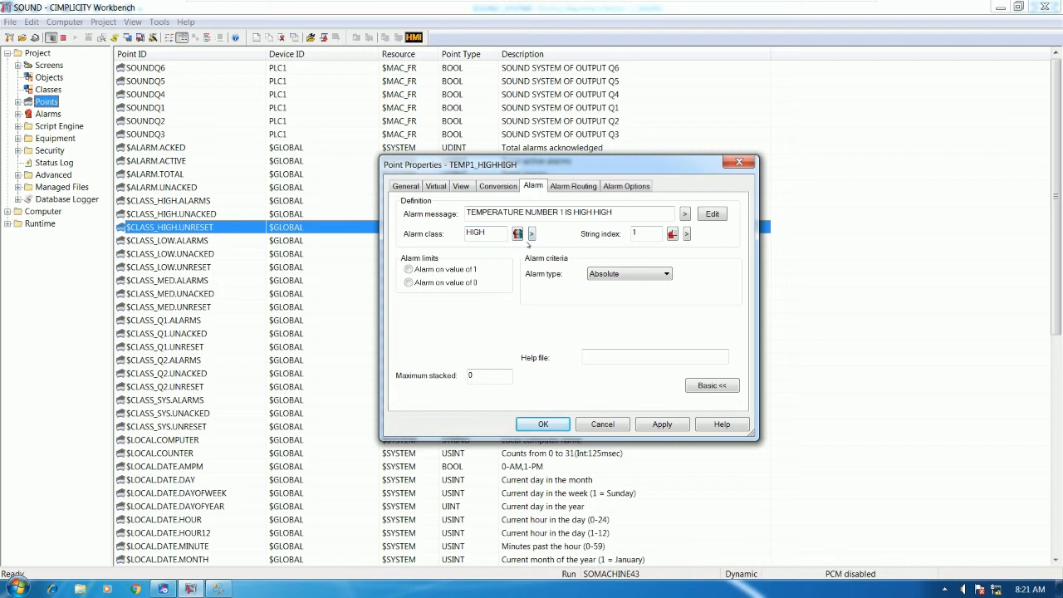
left_click(531, 235)
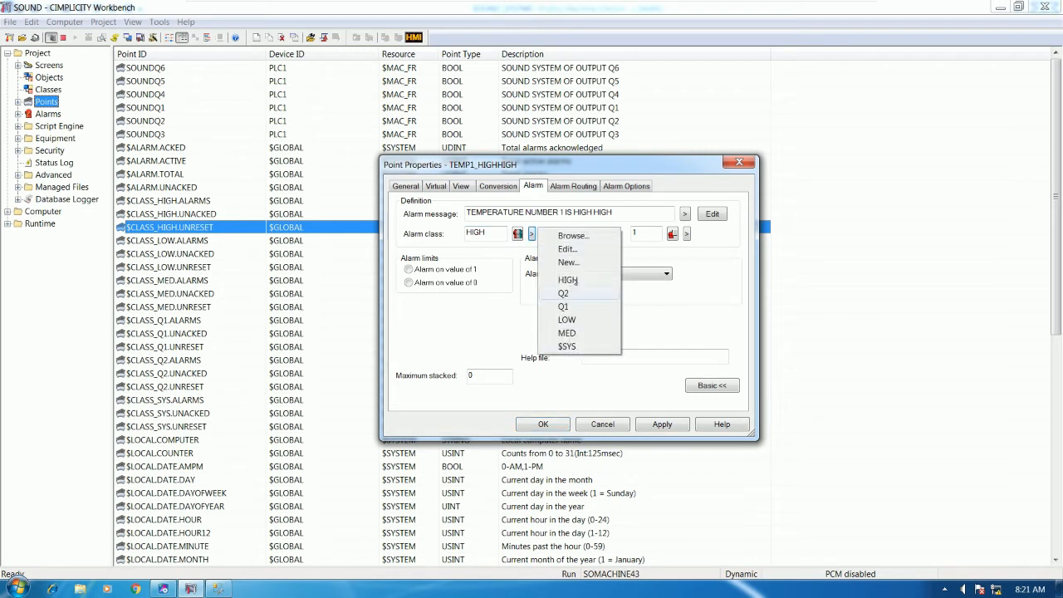
left_click_drag(495, 234, 404, 234)
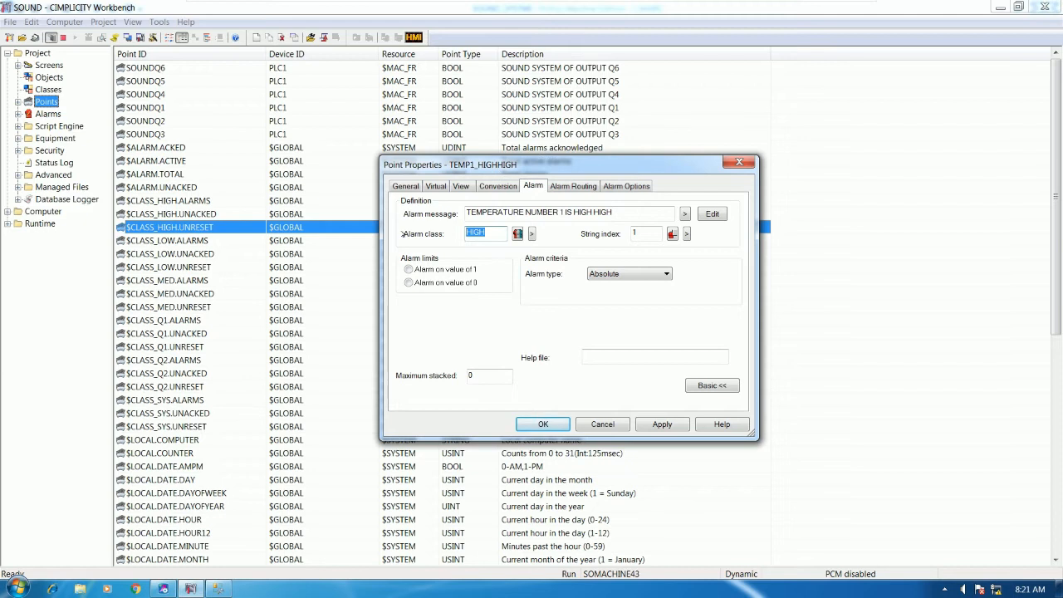
left_click(408, 270)
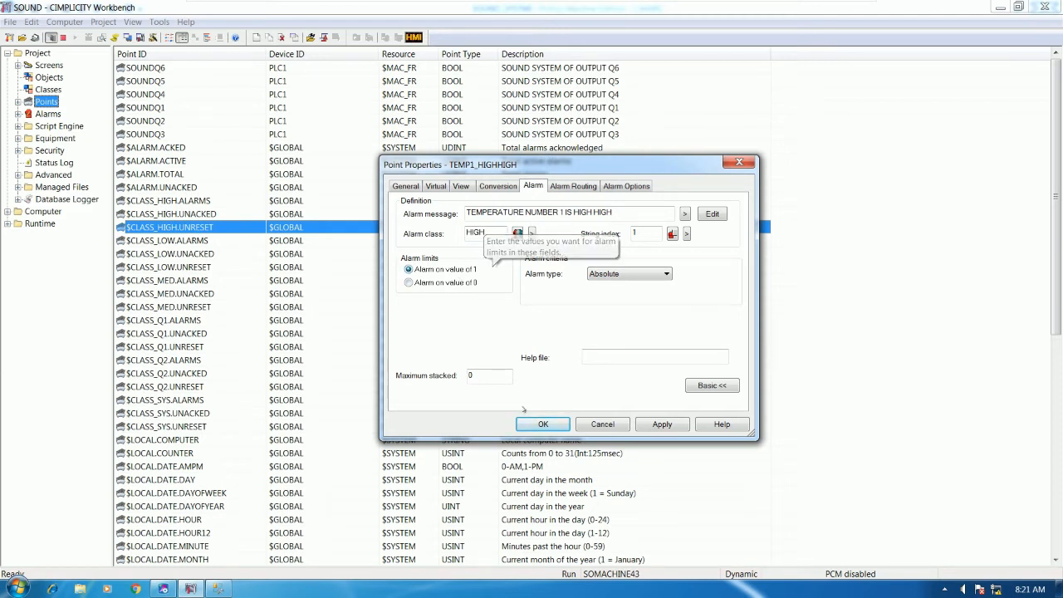
left_click(543, 424)
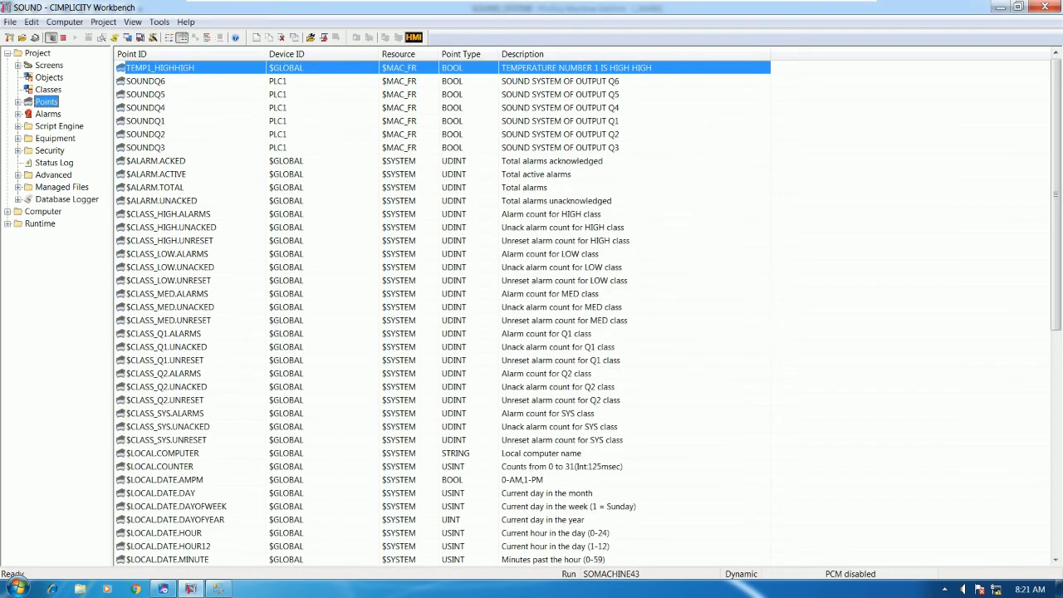
Duplicate TEMP1_HIGHHIGH as a new point named TEMP2_HIGHHIGH
right_click(222, 170)
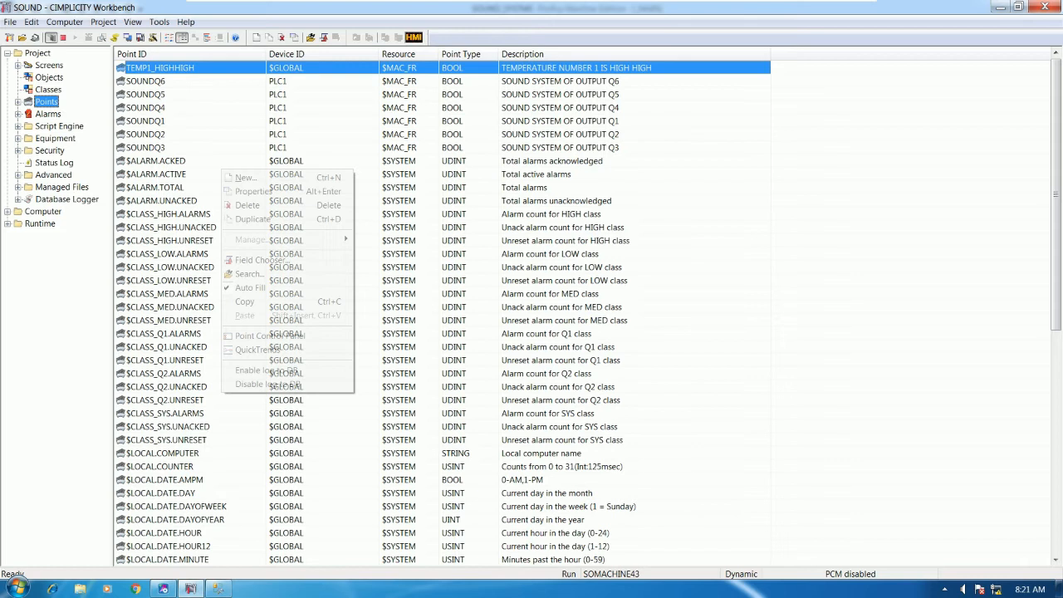
left_click(252, 218)
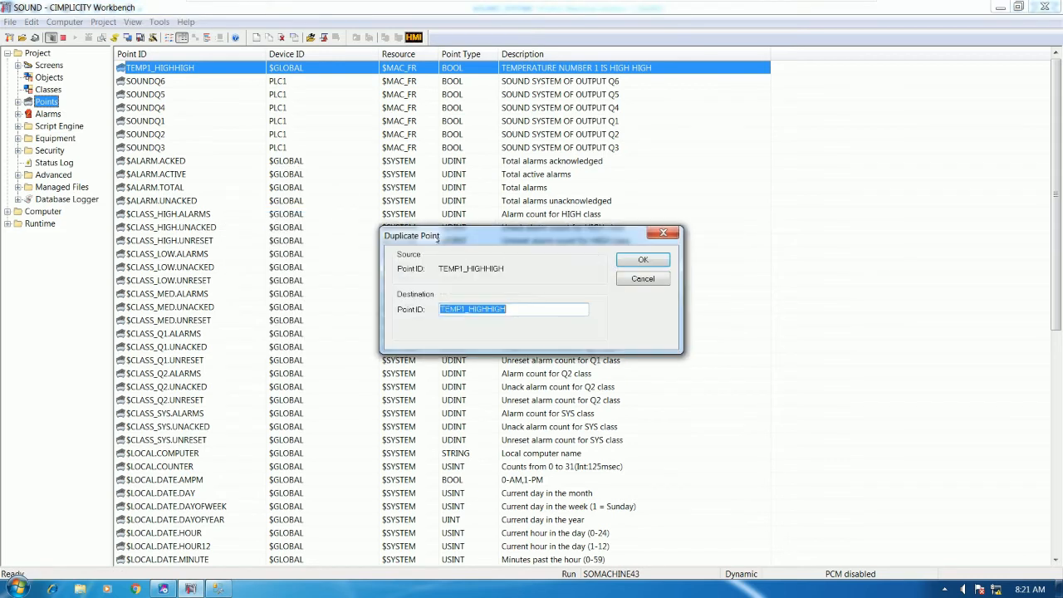
left_click(501, 307)
type("2")
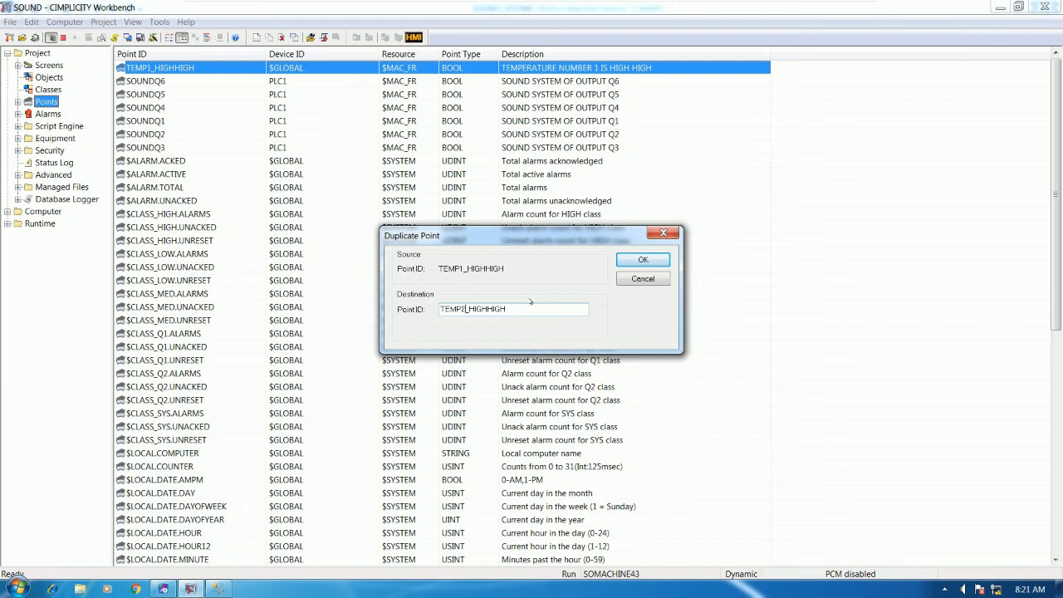
left_click(621, 263)
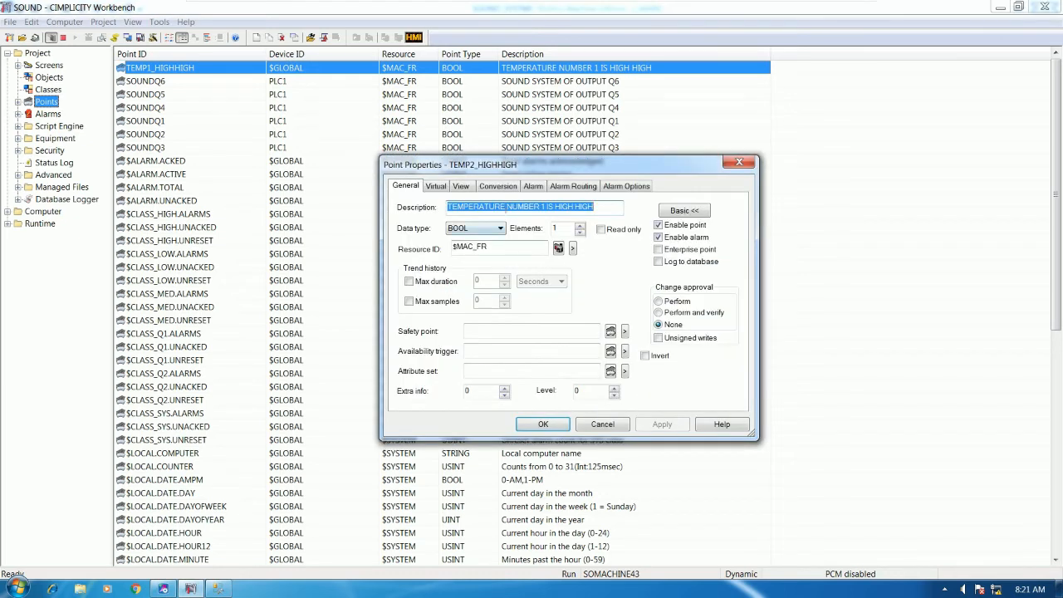
Change the description and alarm message to number 2, enable database logging, and save TEMP2_HIGHHIGH
left_click(543, 206)
key("BackSpace")
type("2")
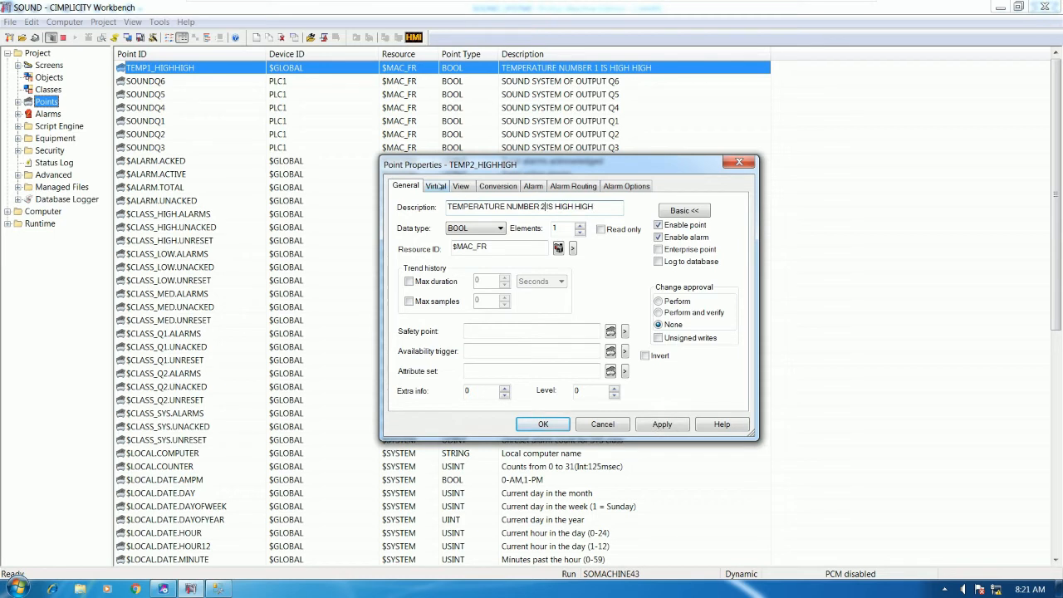
left_click(437, 186)
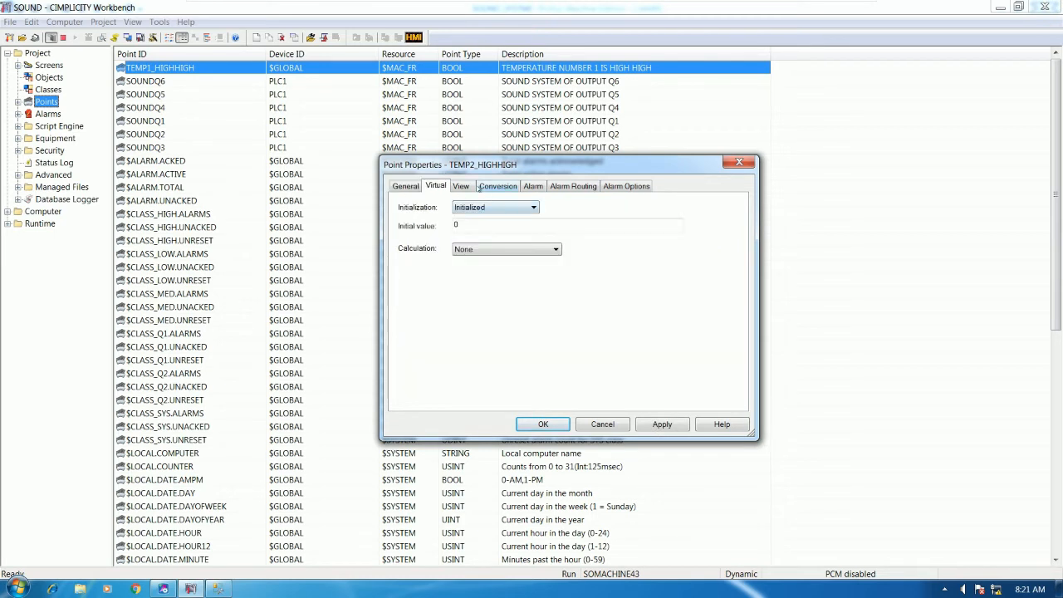
left_click(533, 186)
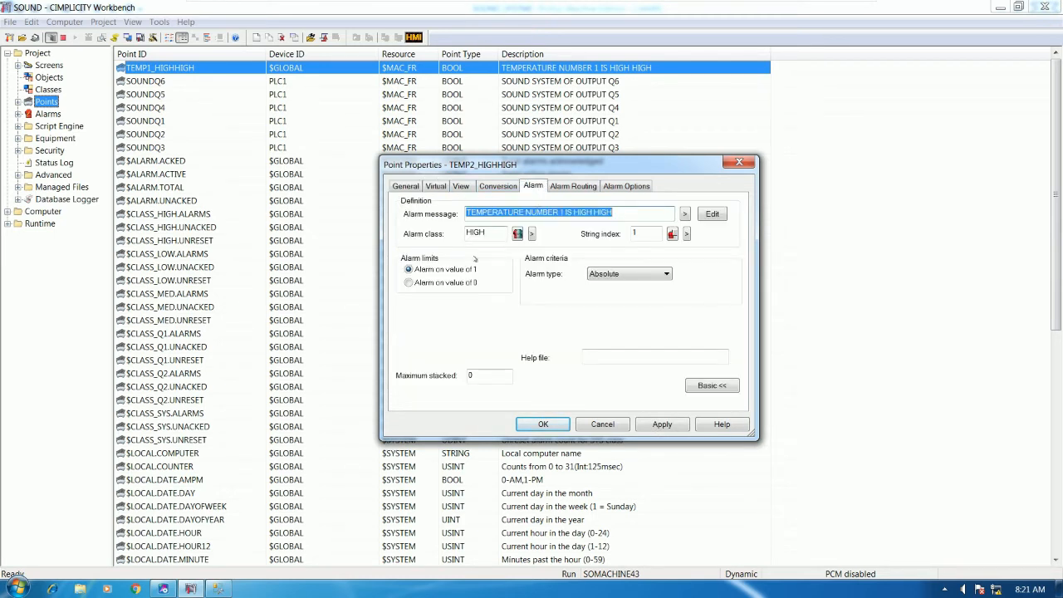
left_click(614, 212)
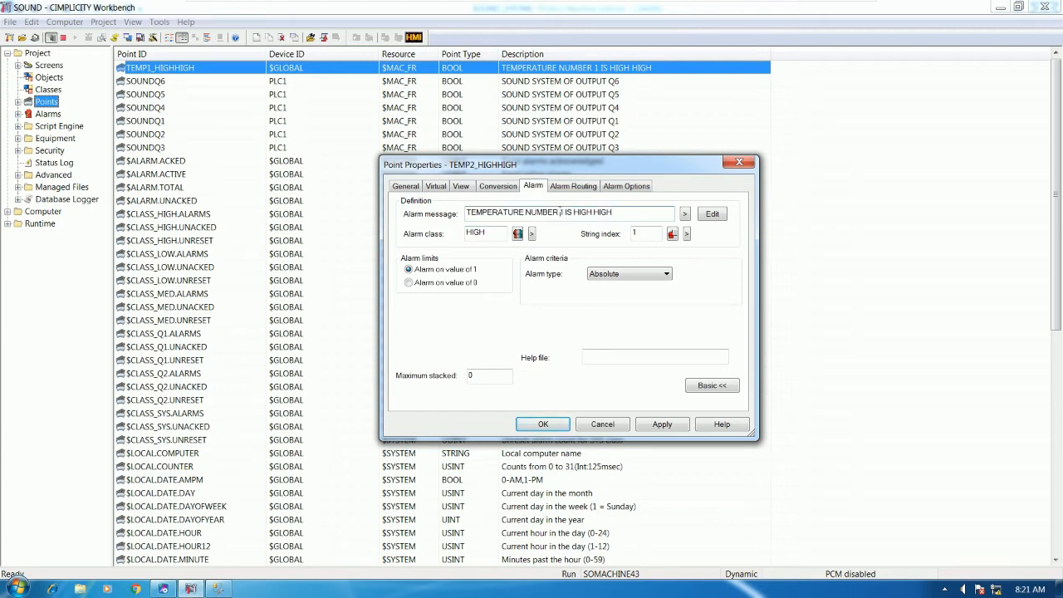
type("2")
left_click(415, 186)
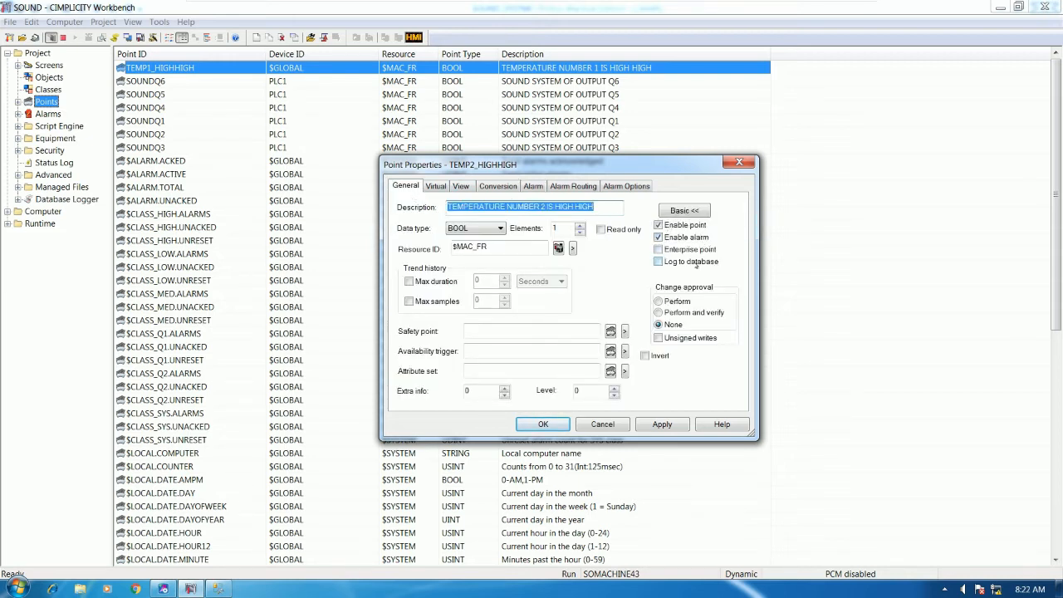
left_click(659, 263)
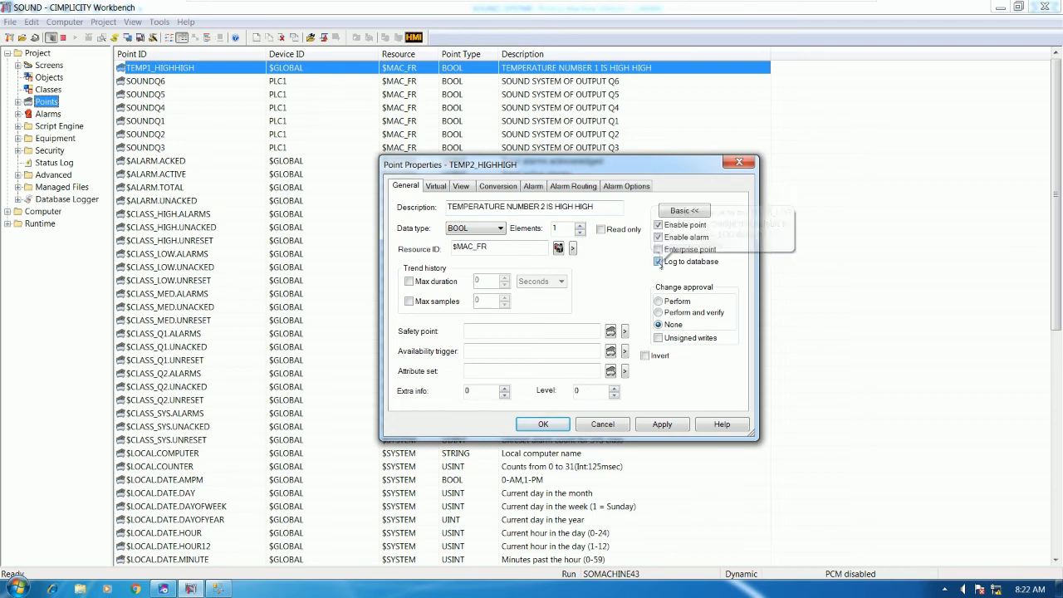
left_click(543, 425)
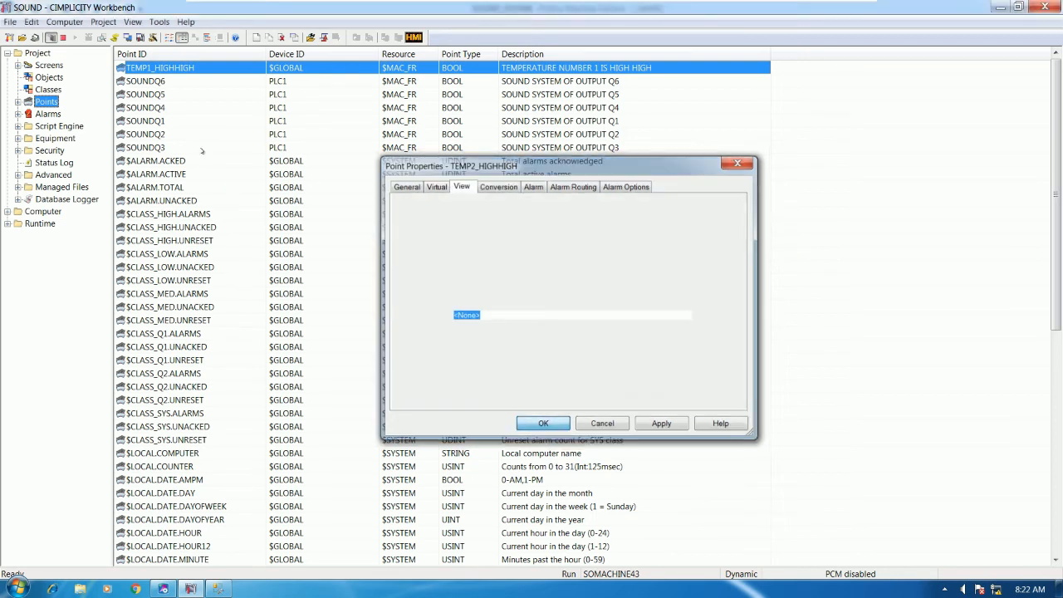
Recheck TEMP2_HIGHHIGH's properties and turn on database logging for TEMP1_HIGHHIGH
double_click(172, 68)
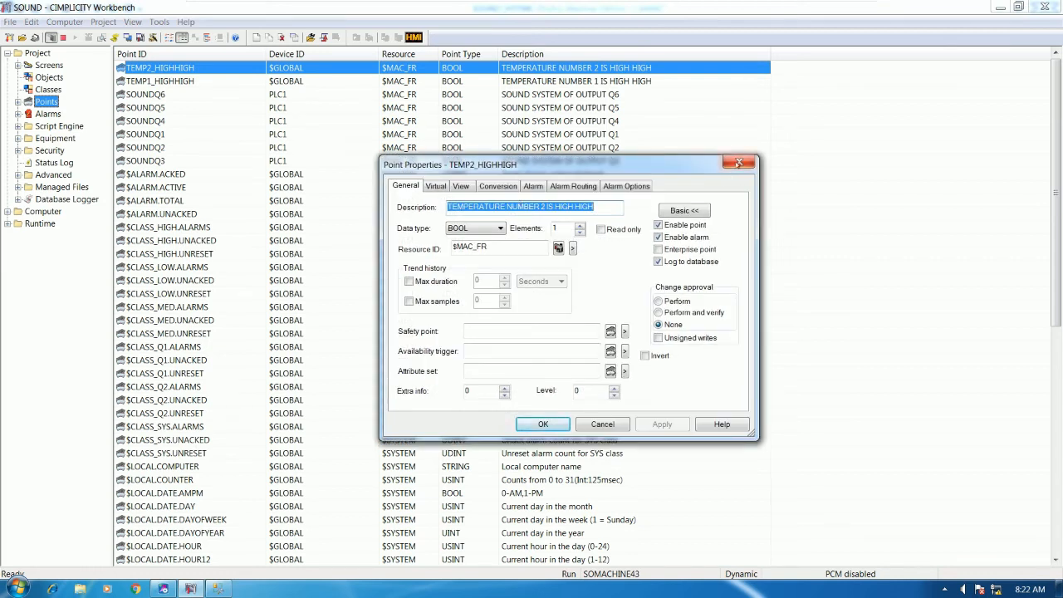
left_click(739, 163)
double_click(157, 82)
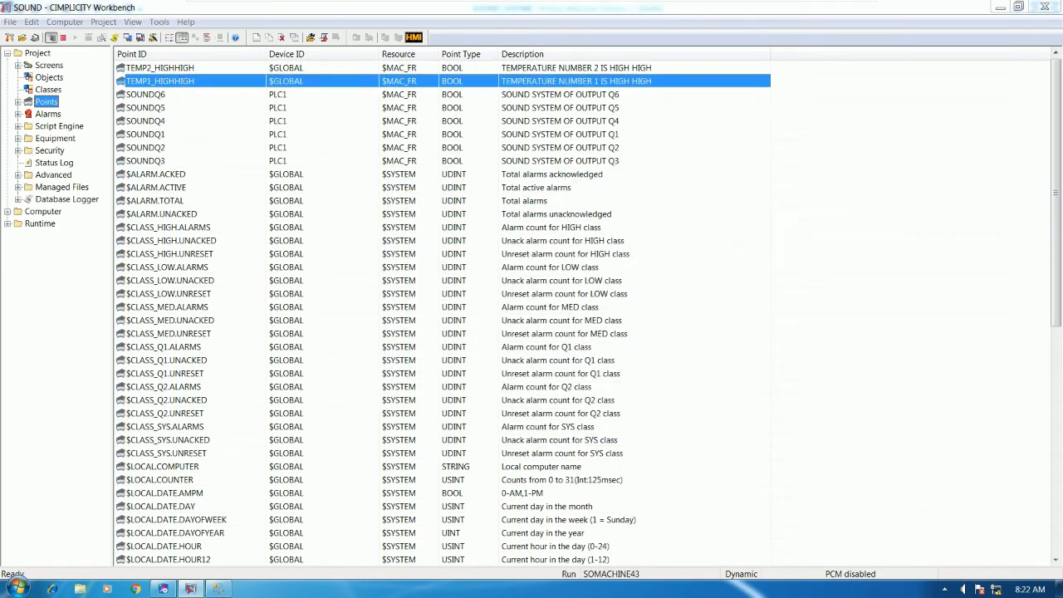
left_click(657, 262)
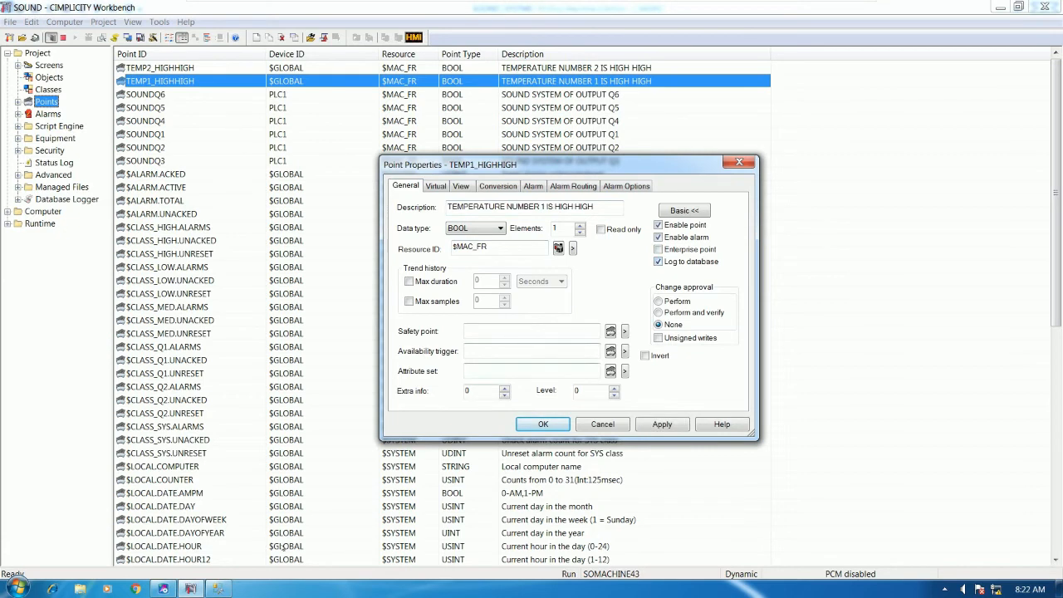
mouse_move(218, 588)
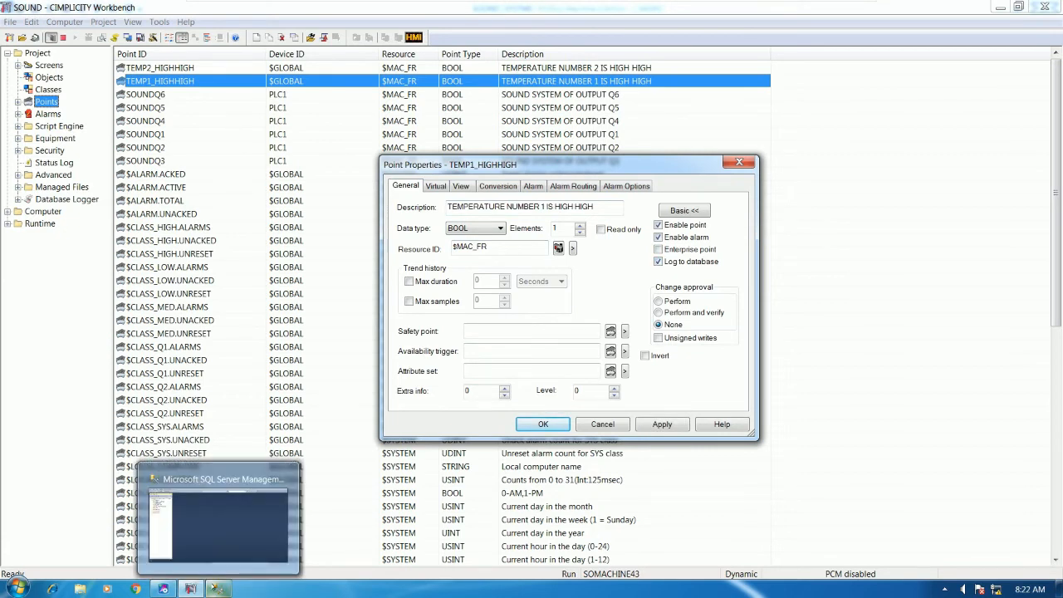
left_click(545, 420)
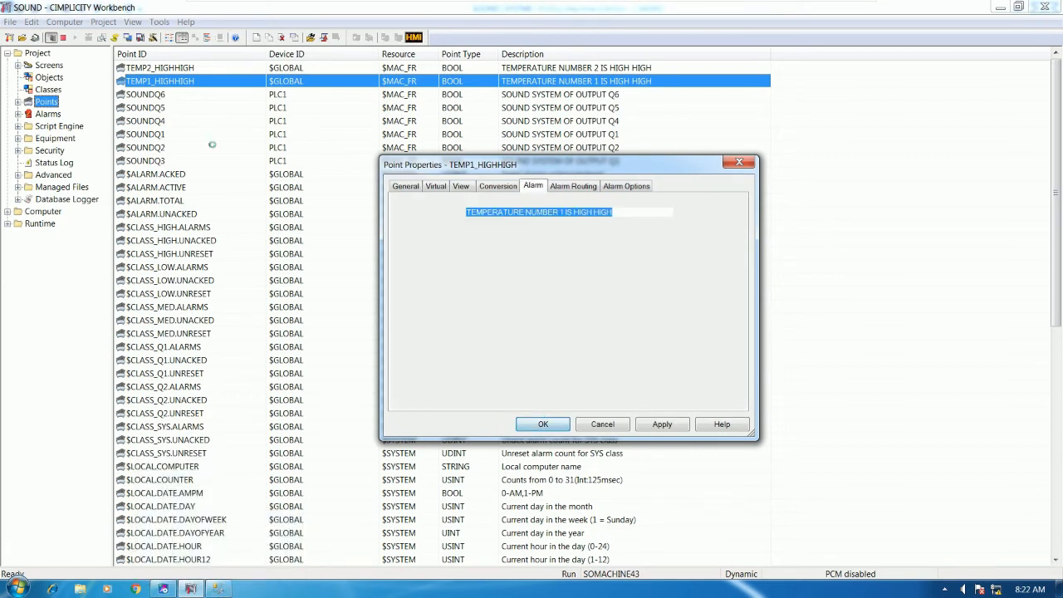
double_click(183, 68)
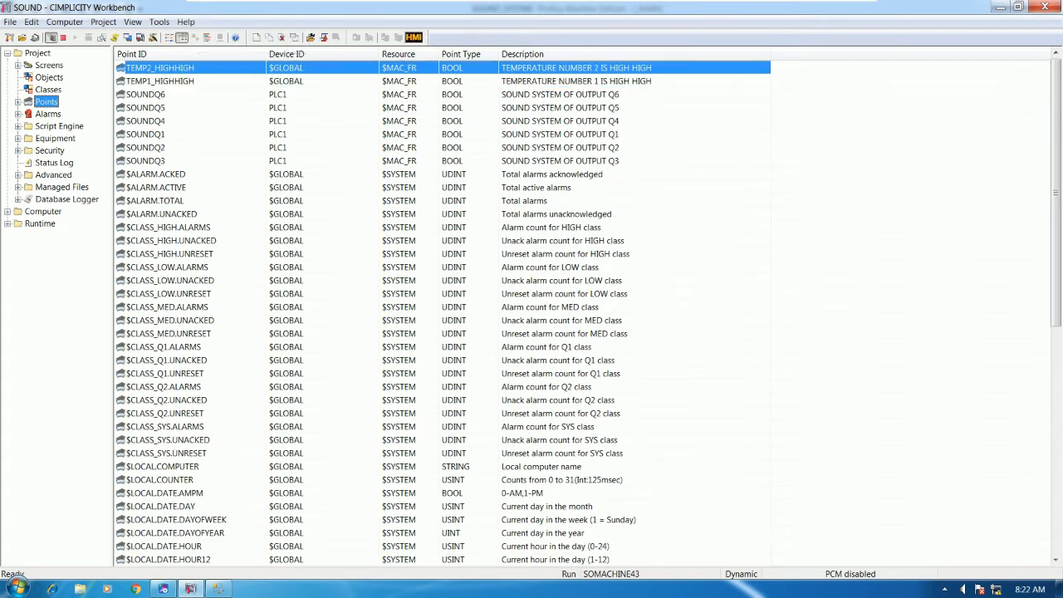
Duplicate TEMP2_HIGHHIGH under the new point ID PUMP1_PRELOW
right_click(515, 279)
left_click(546, 326)
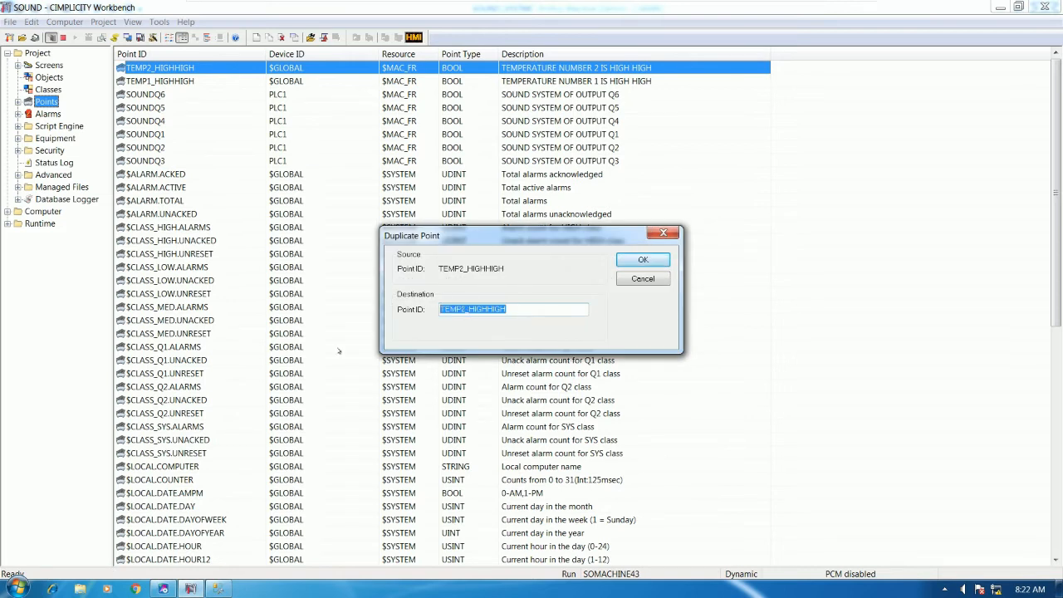
type("PRR")
key("BackSpace")
type("ESSURE ")
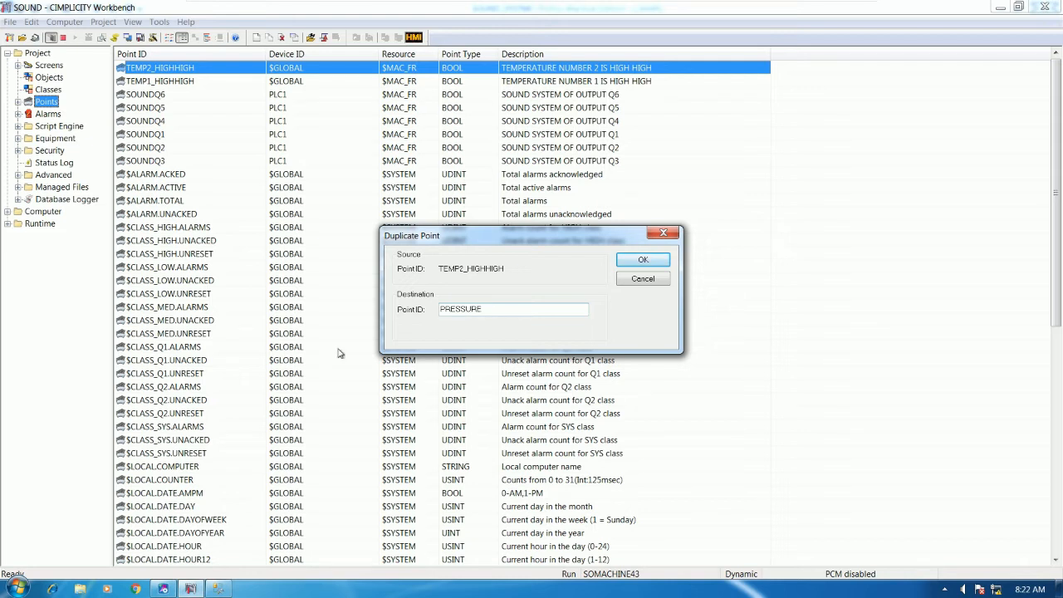
type("MU")
key("BackSpace")
key("BackSpace")
key("BackSpace")
key("BackSpace")
key("BackSpace")
key("BackSpace")
key("BackSpace")
key("BackSpace")
key("BackSpace")
key("BackSpace")
key("BackSpace")
type("PUMP1 IS PRESSUR")
key("BackSpace")
key("BackSpace")
key("BackSpace")
key("BackSpace")
key("BackSpace")
key("BackSpace")
key("BackSpace")
key("BackSpace")
key("BackSpace")
key("BackSpace")
key("BackSpace")
key("BackSpace")
key("BackSpace")
key("BackSpace")
key("BackSpace")
type("PRE")
key("BackSpace")
key("BackSpace")
key("BackSpace")
type("PUMP1_PRELOW")
key("Return")
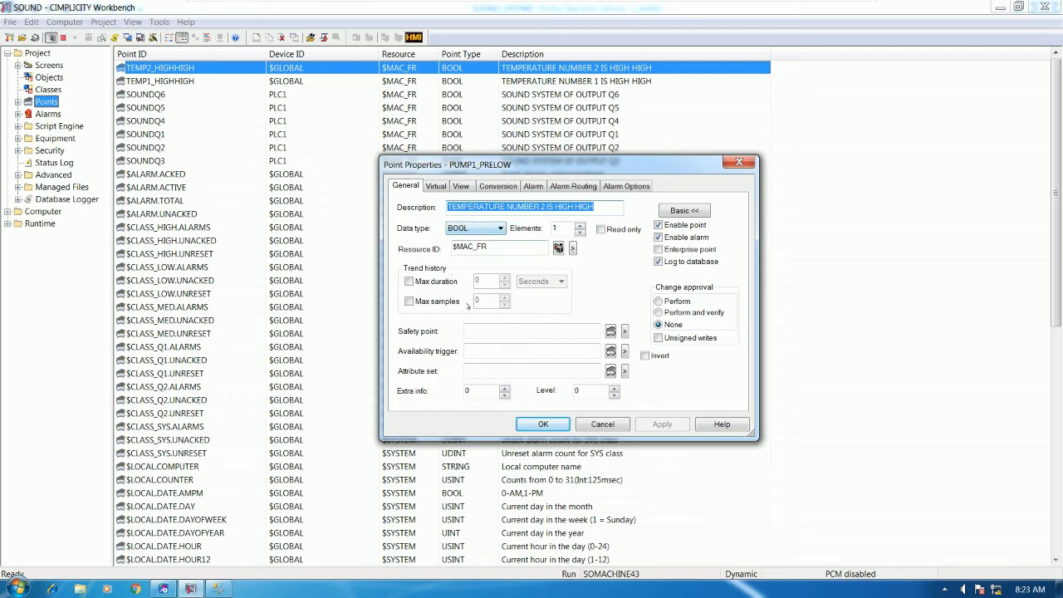
Change the point description to PUMP1 PRESSURE IS LOW
type("PUMP")
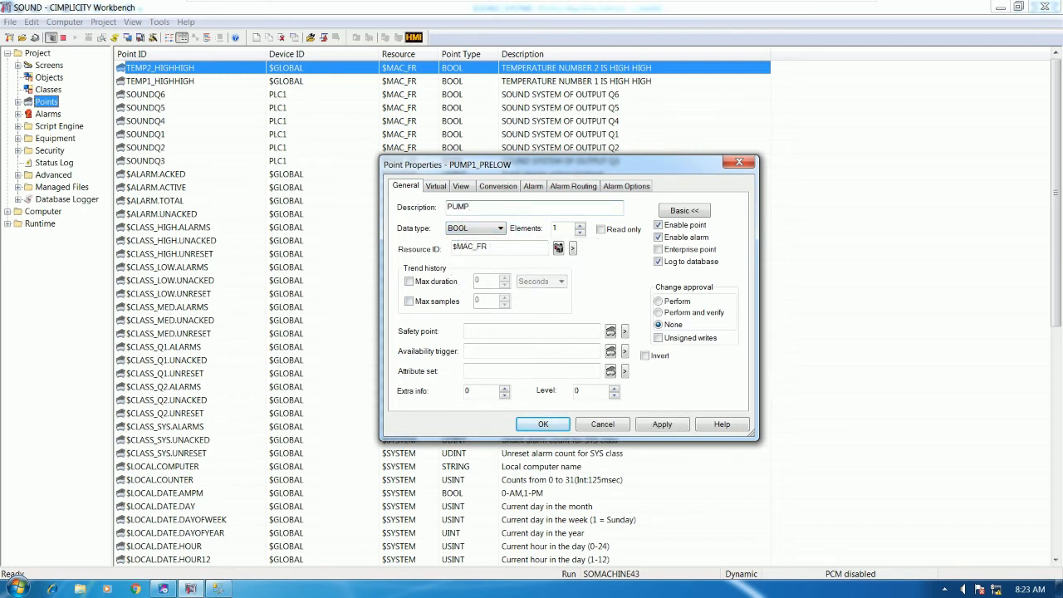
type("RESSURE OF")
key("BackSpace")
key("BackSpace")
type("IS LOW")
Set the alarm message to PUMP1 IS PRESSURE LOW and save PUMP1_PRELOW
left_click(440, 186)
left_click(474, 223)
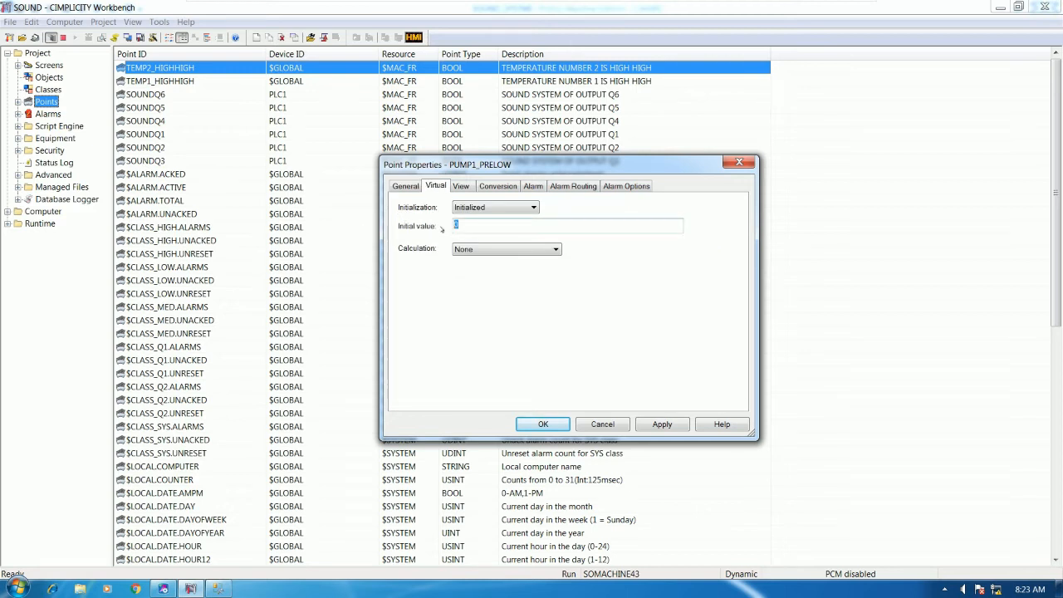
left_click(532, 186)
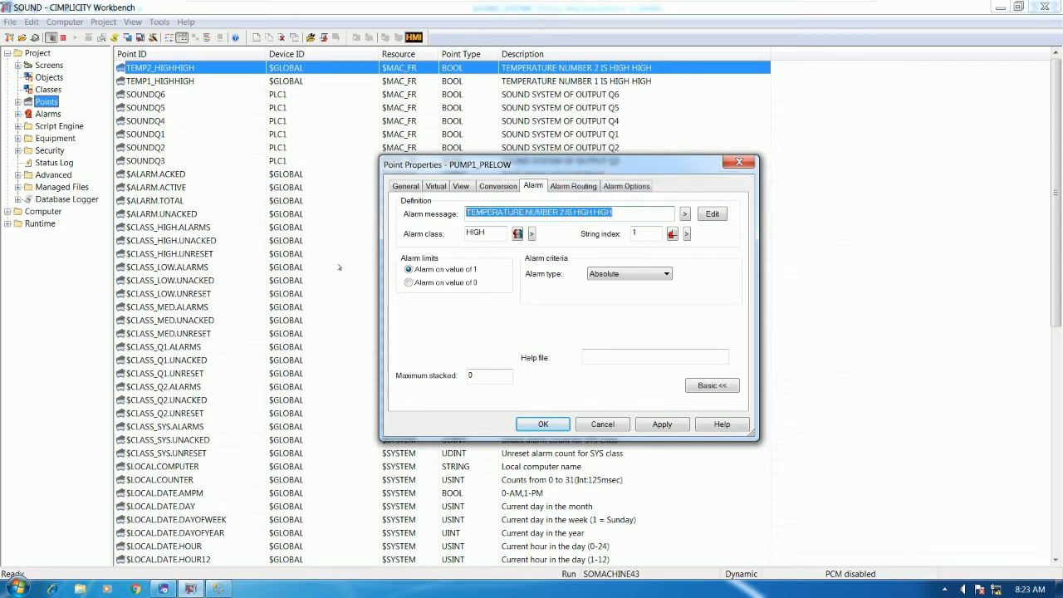
type("PUMP")
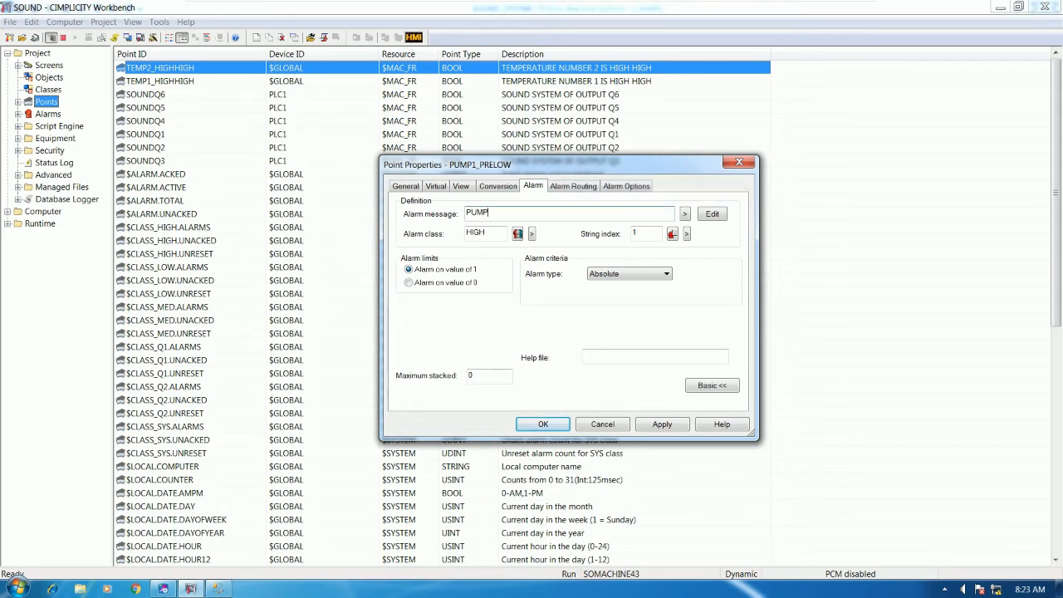
type("1 IS PRESSURE LOW")
left_click(405, 186)
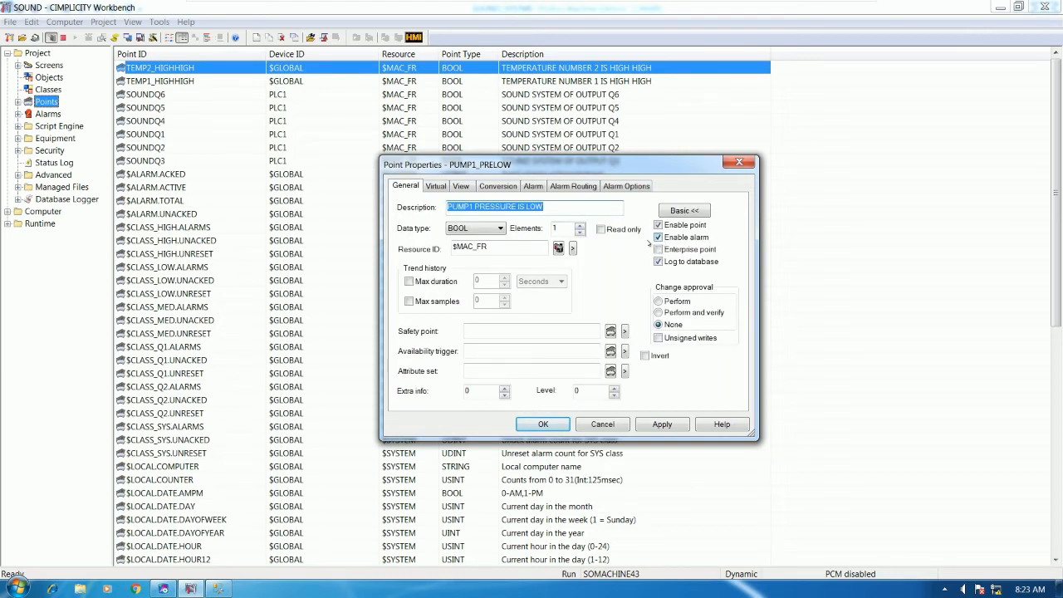
left_click(543, 424)
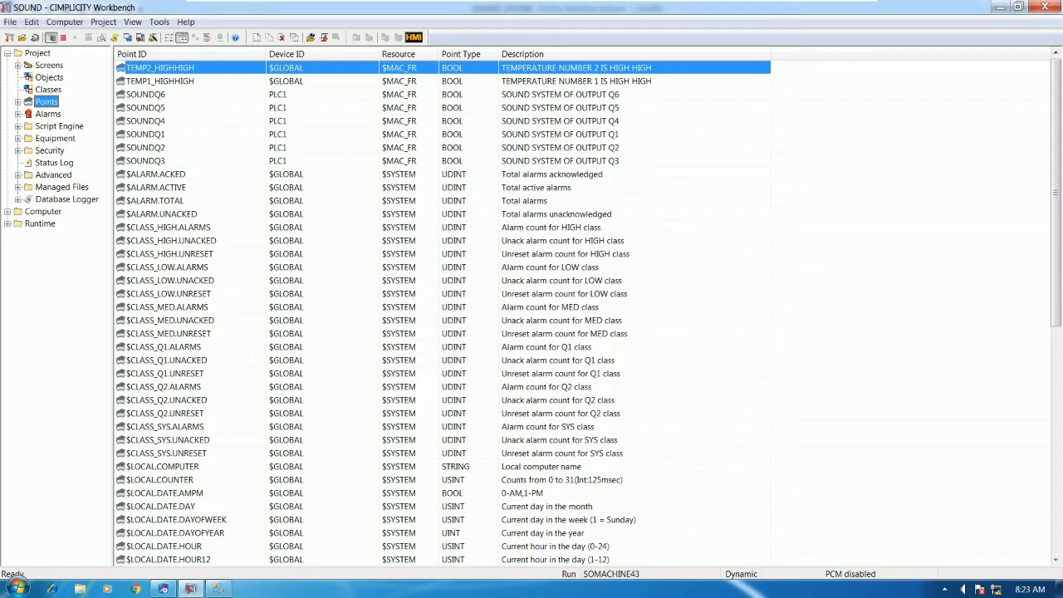
Enable database logging for the nine points from PUMP1_PRELOW down to SOUNDQ3
left_click(202, 67)
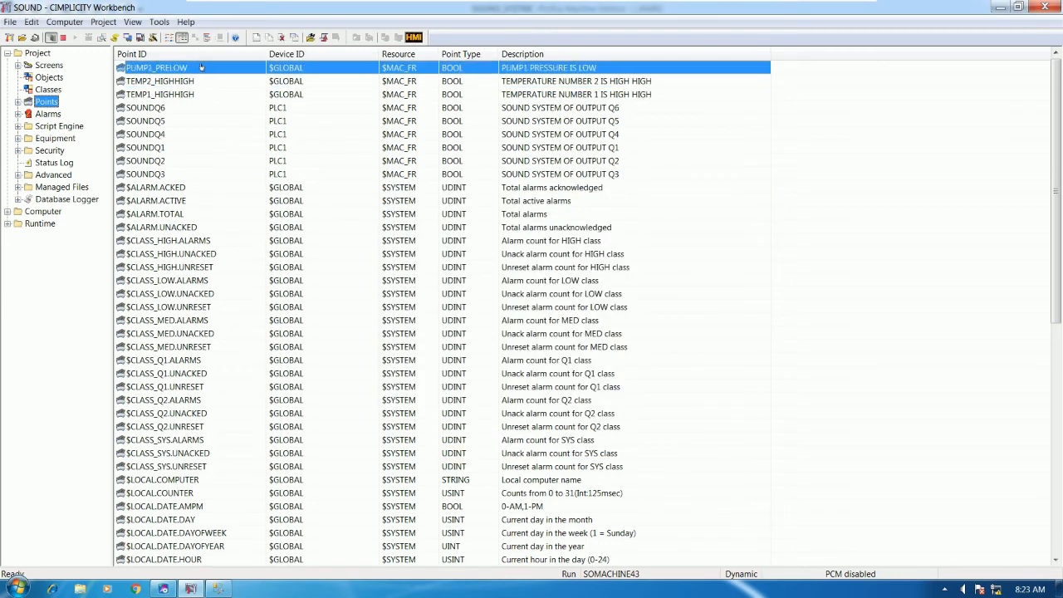
key("shift+Down")
key("shift+Down")
key("shift+Down")
key("shift+Down")
key("shift+Down")
key("shift+Down")
key("shift+Down")
key("shift+Down")
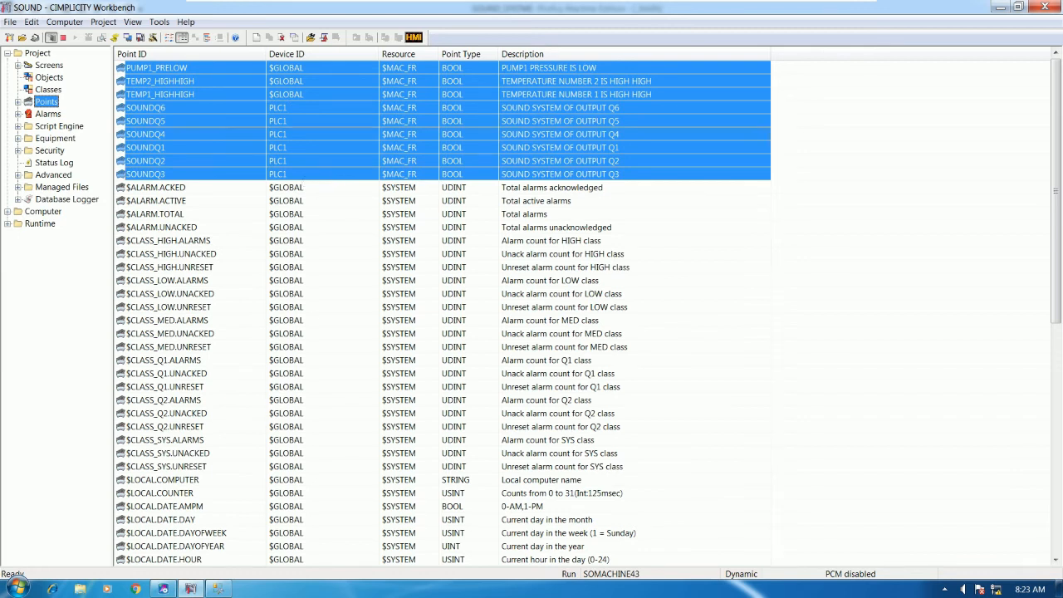
right_click(279, 292)
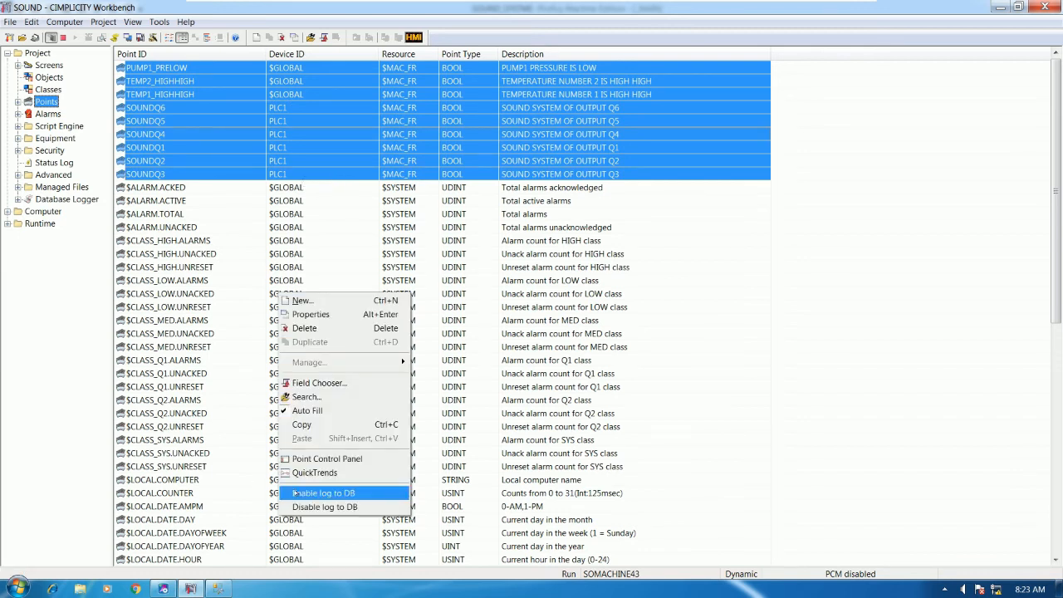
left_click(323, 493)
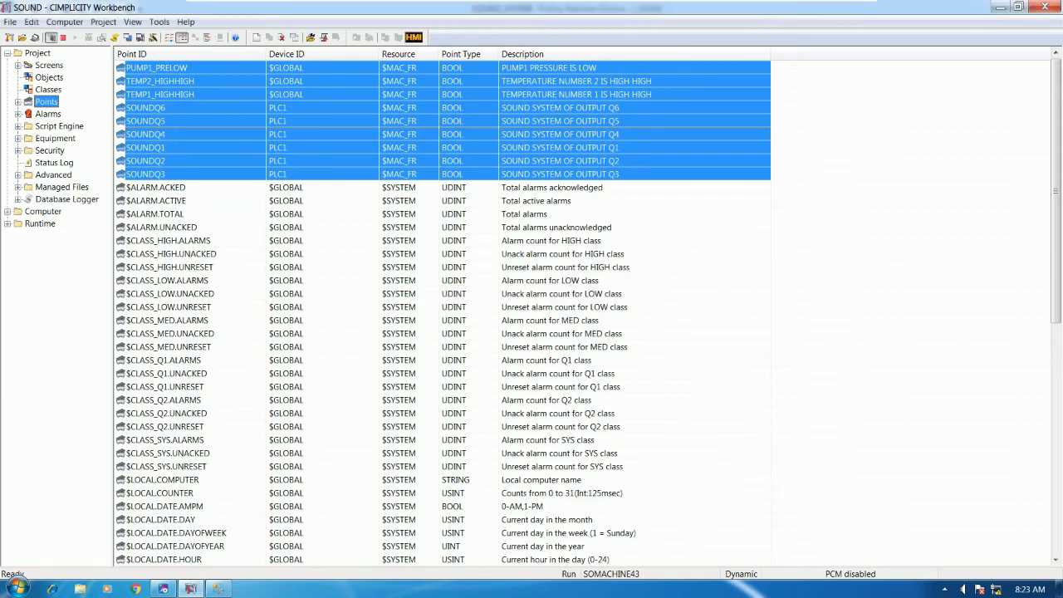
Confirm in the Database Logger that DATA_LOG now lists the 9 logged points
left_click(67, 199)
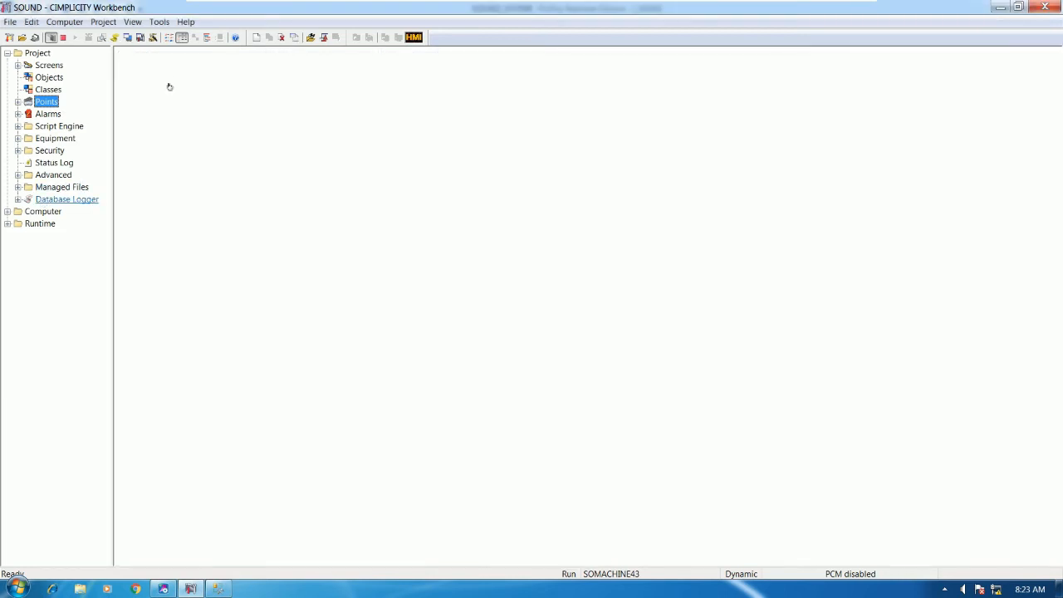
double_click(163, 69)
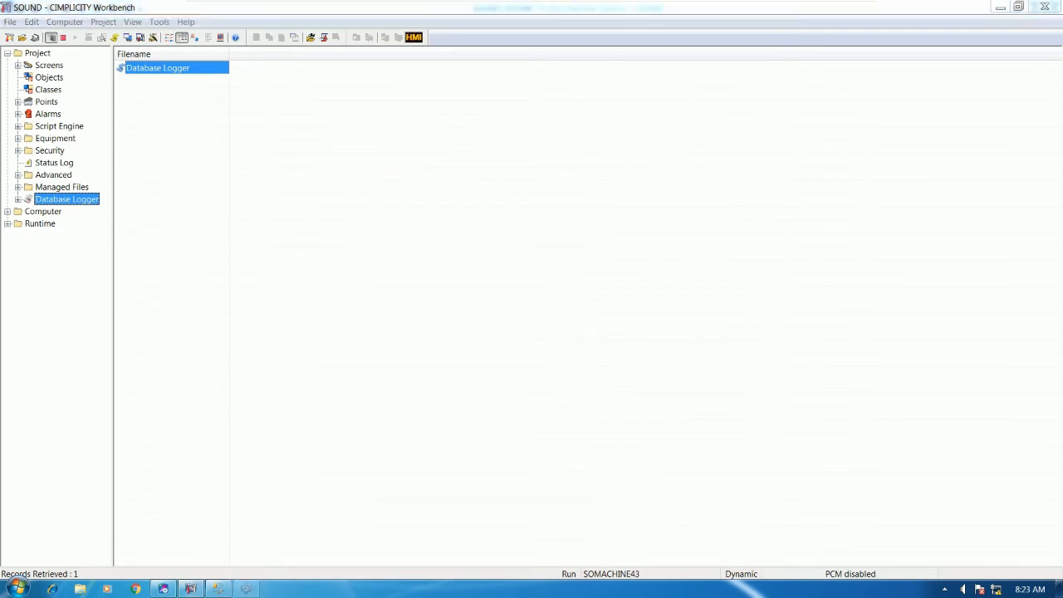
double_click(150, 180)
left_click_drag(166, 235, 147, 274)
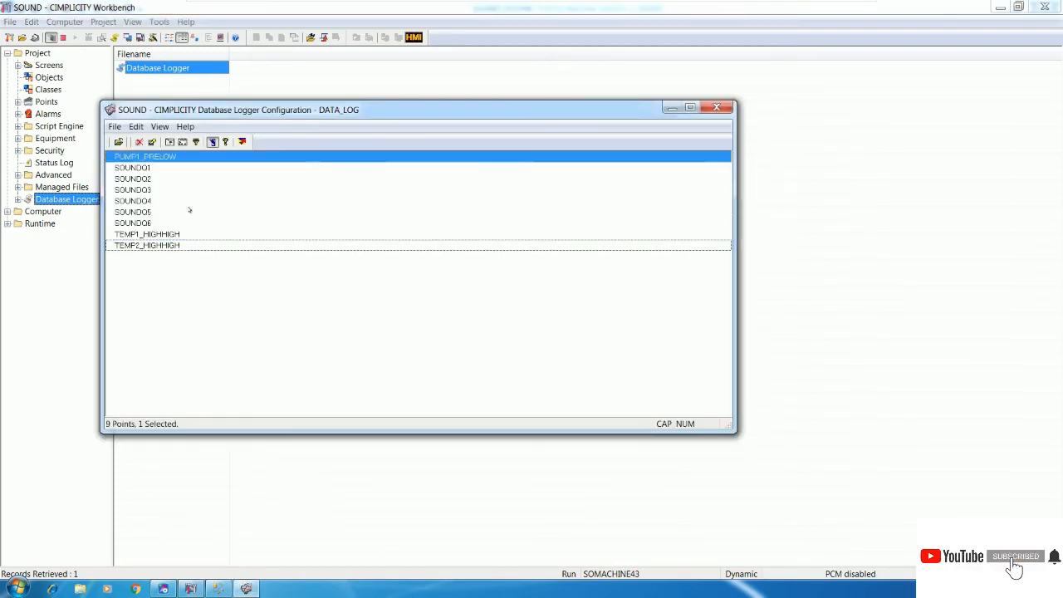
left_click_drag(157, 237, 142, 163)
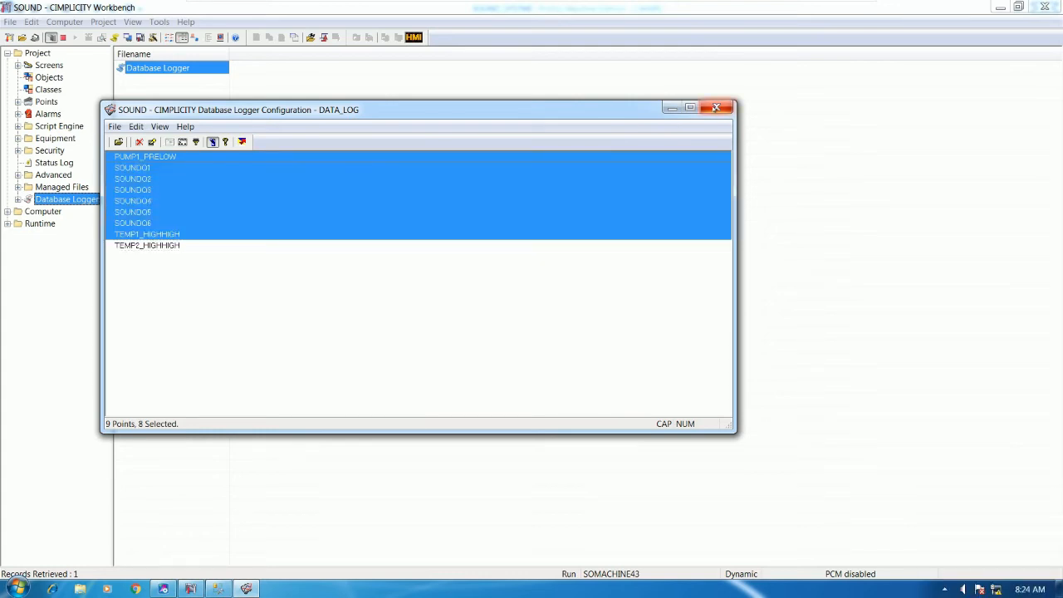
left_click(717, 108)
left_click(375, 195)
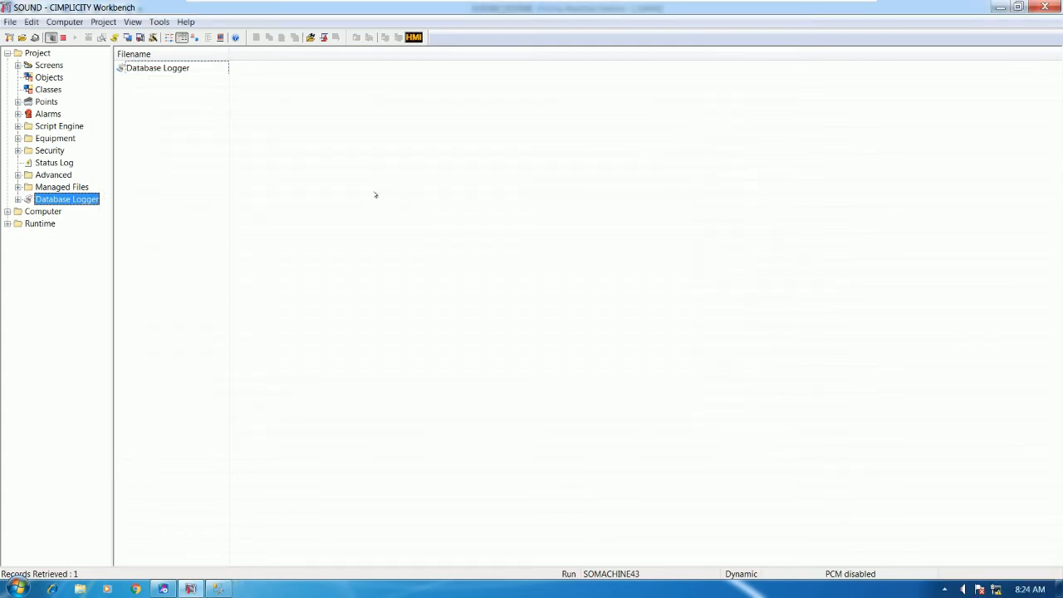
Open the existing ALARM VIEWER screen to look at it, then close it
left_click(50, 66)
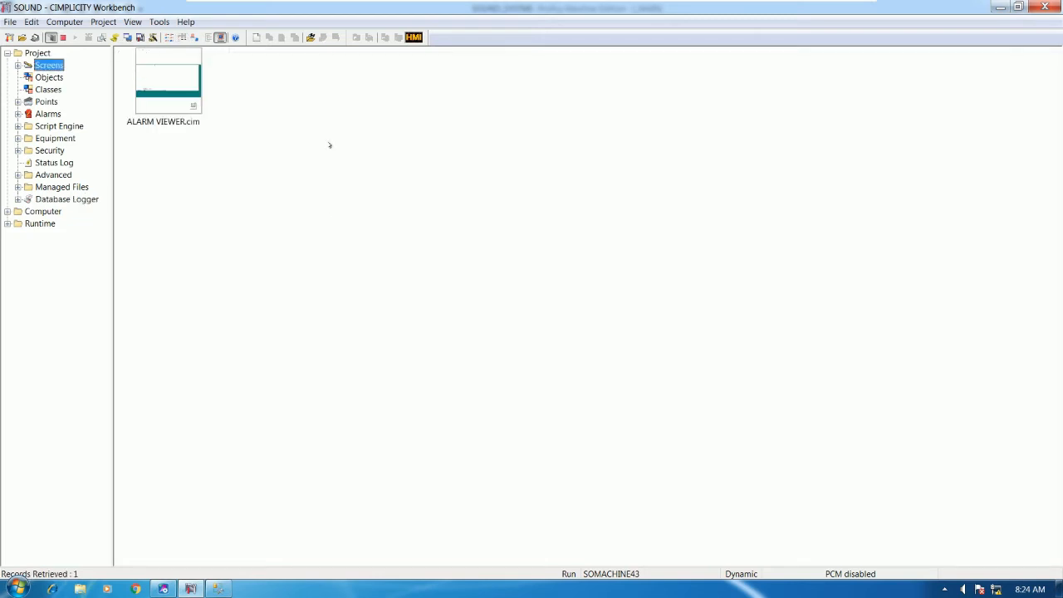
right_click(328, 145)
left_click(166, 83)
double_click(166, 83)
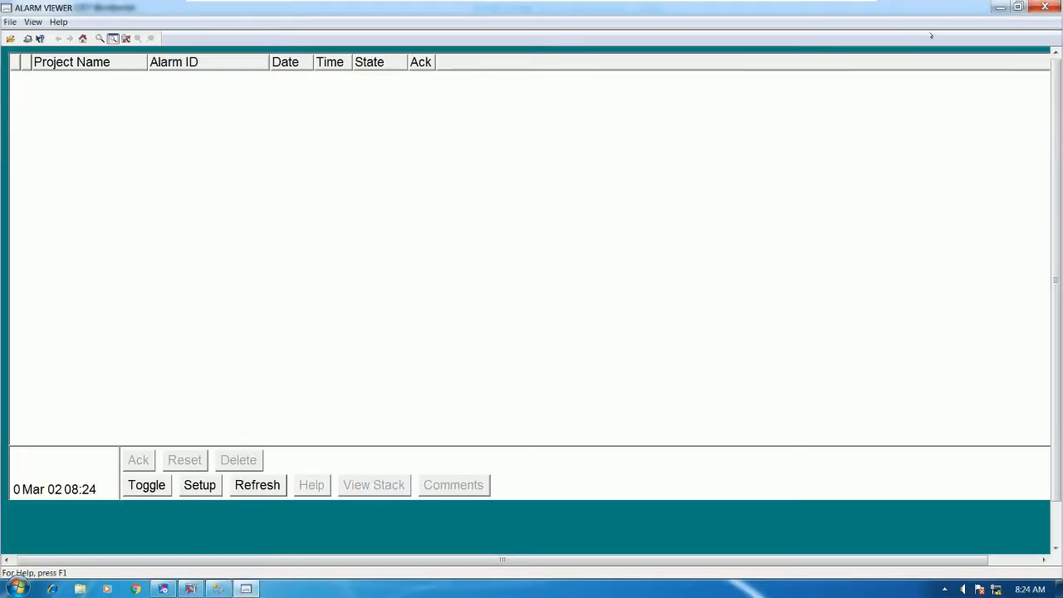
left_click(1044, 7)
Create a new screen and insert a Historical Alarm Viewer stretched across the canvas
right_click(402, 67)
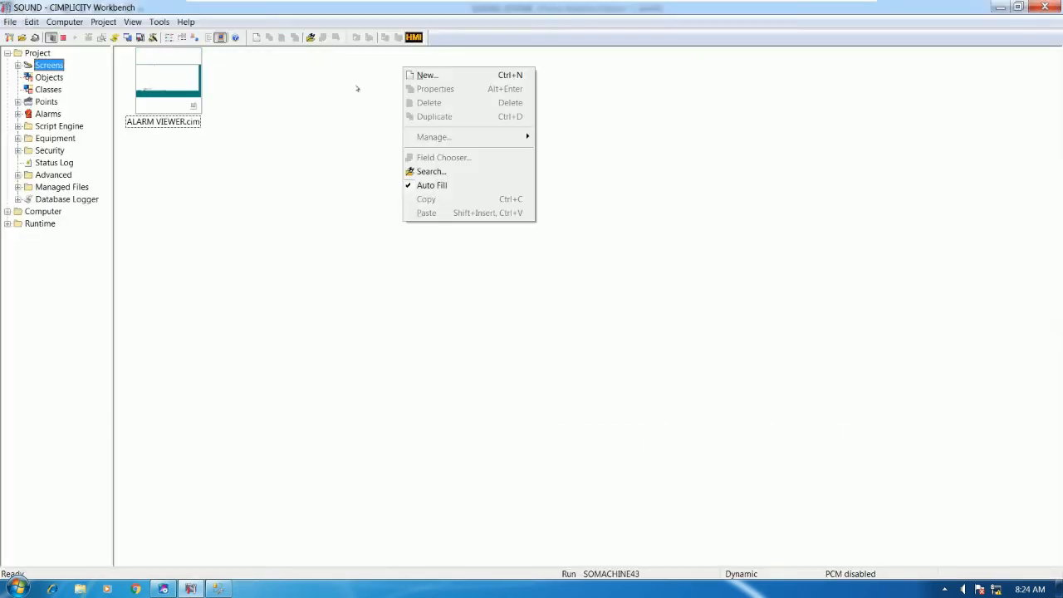
left_click(427, 75)
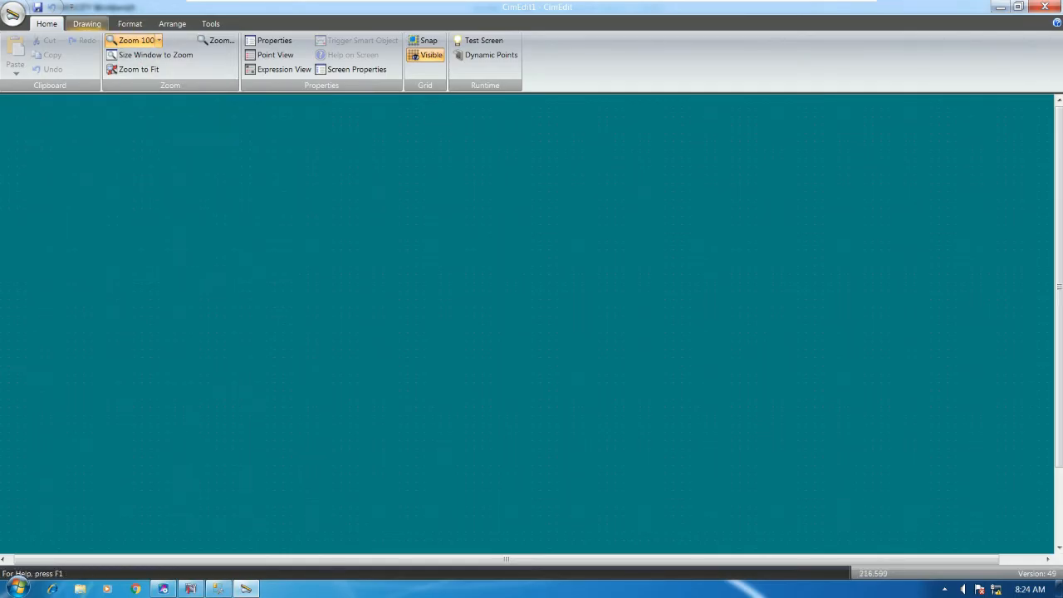
left_click(87, 23)
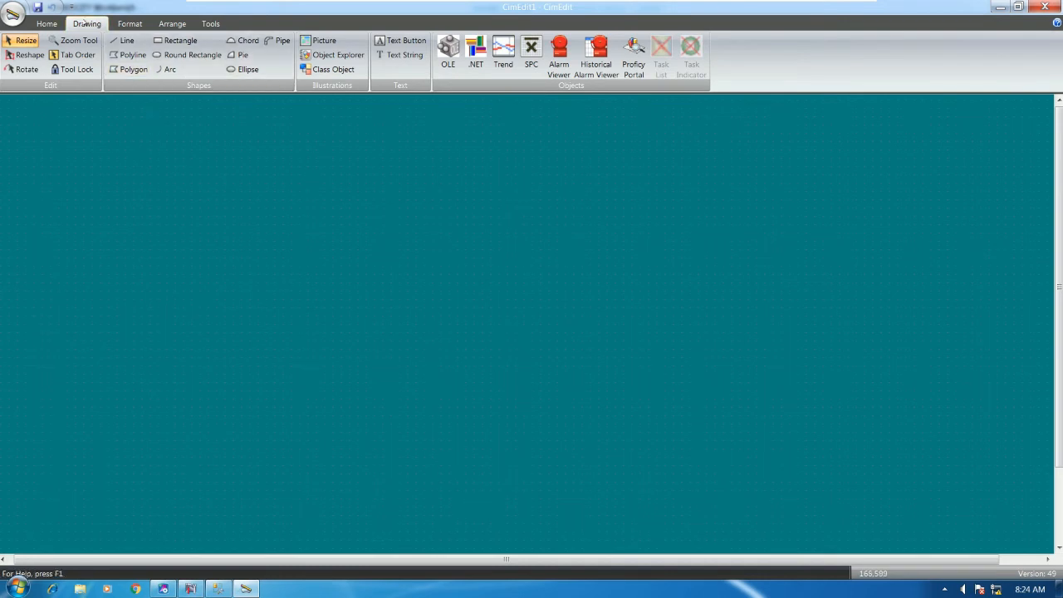
left_click(604, 72)
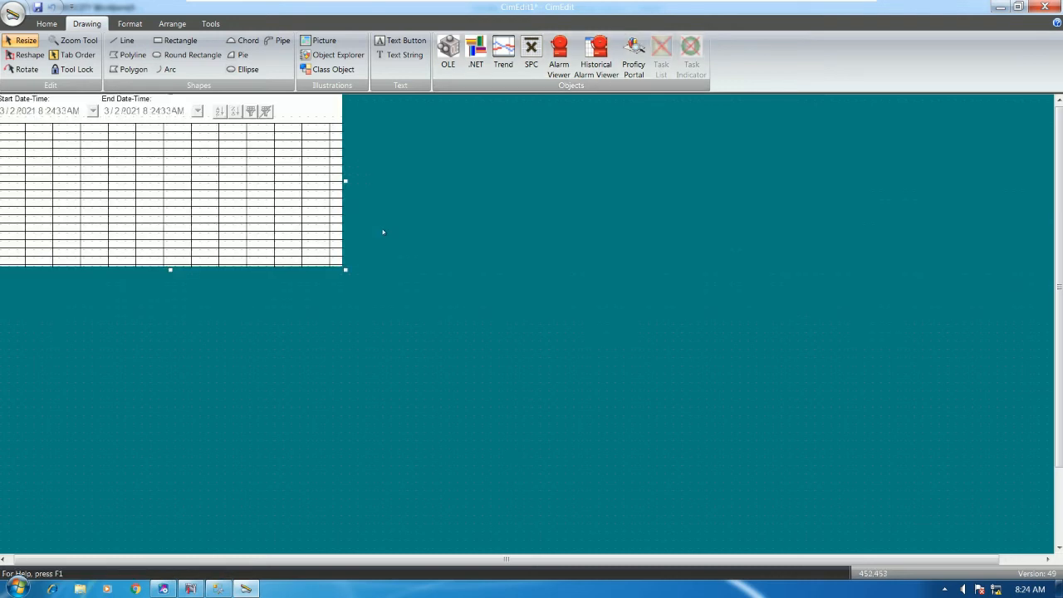
left_click_drag(344, 267, 1052, 552)
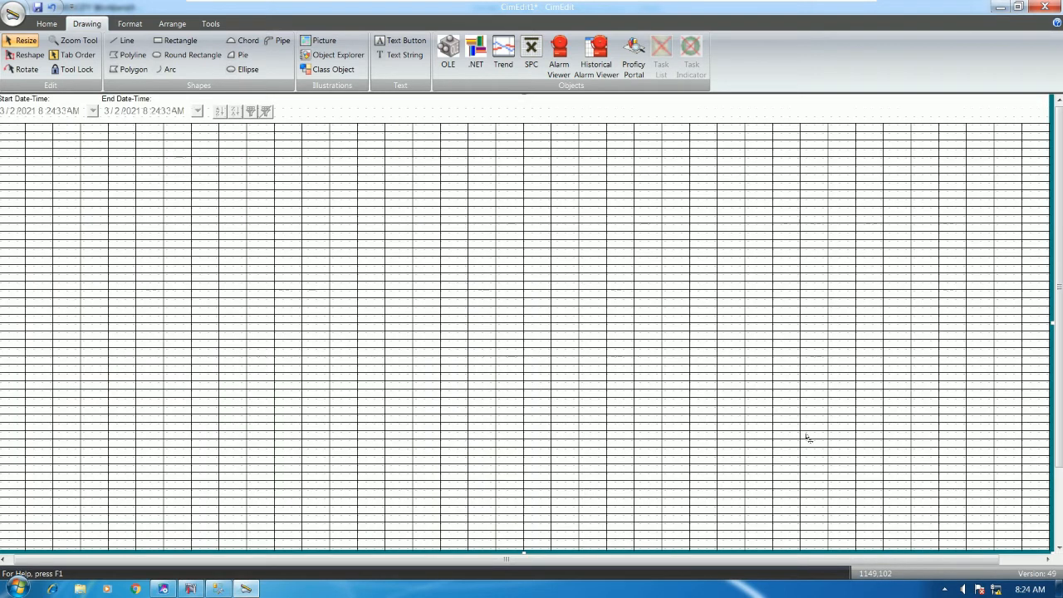
Connect the alarm viewer to the SOUND project in its connection properties
right_click(433, 235)
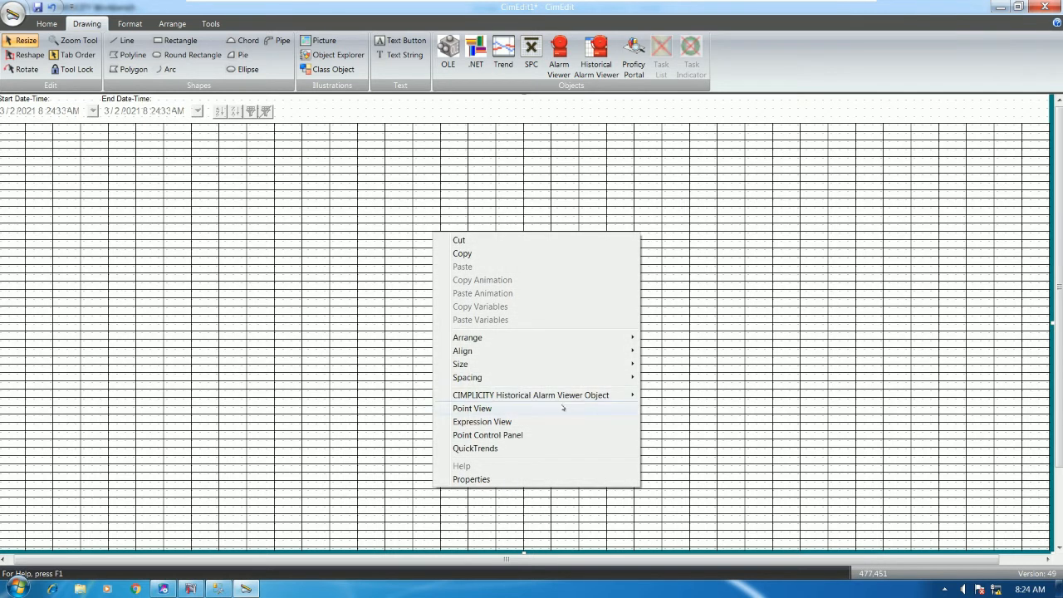
mouse_move(612, 396)
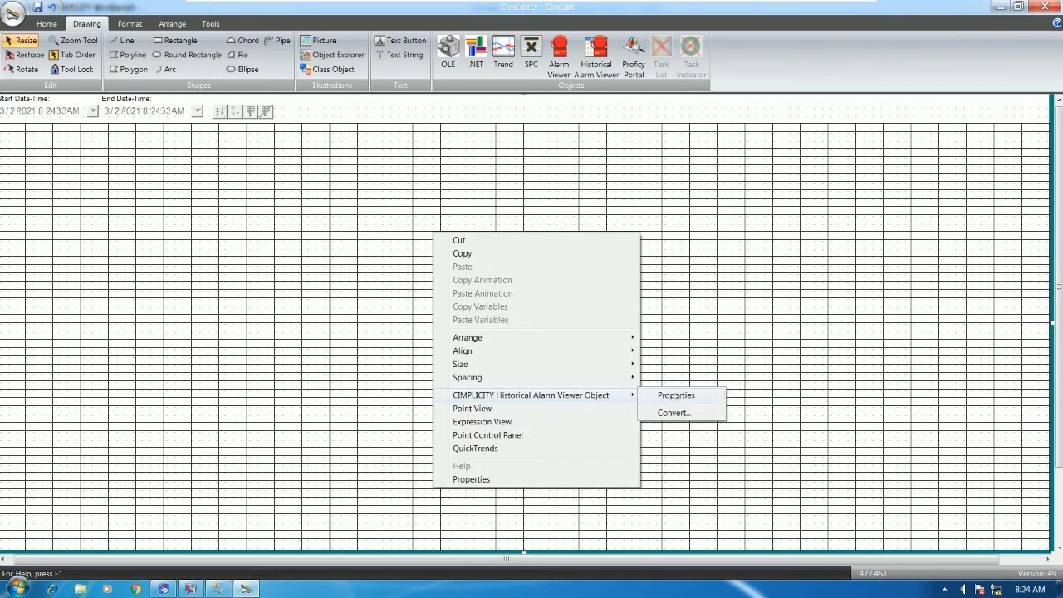
left_click(676, 396)
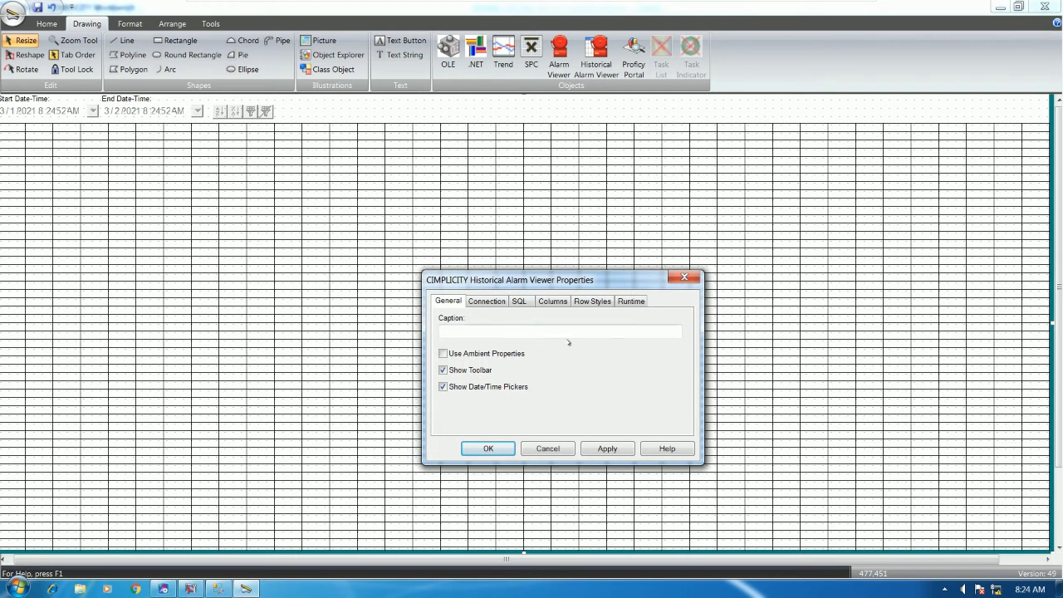
left_click(491, 301)
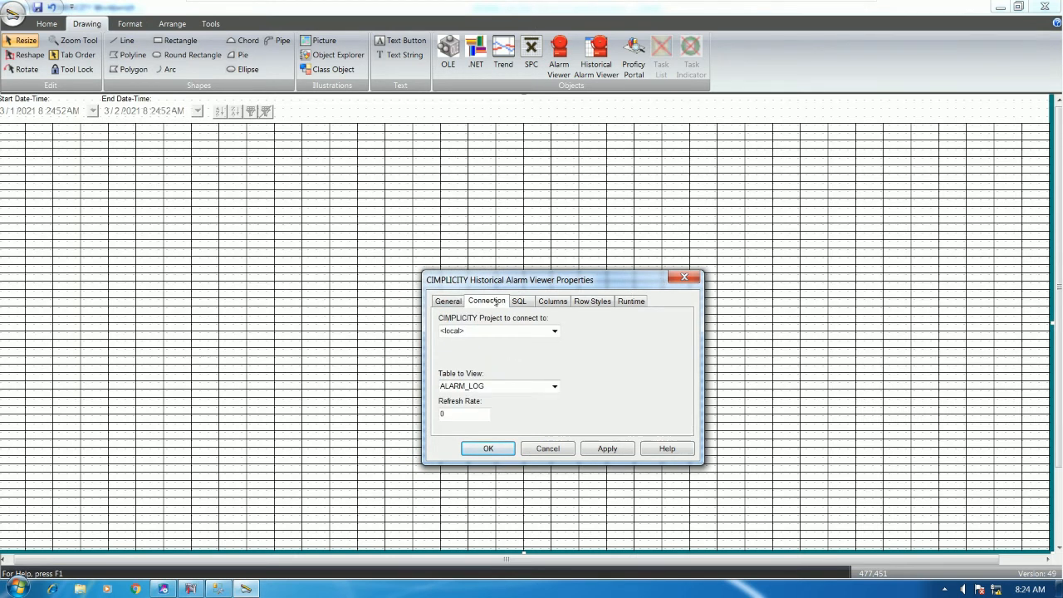
left_click(554, 331)
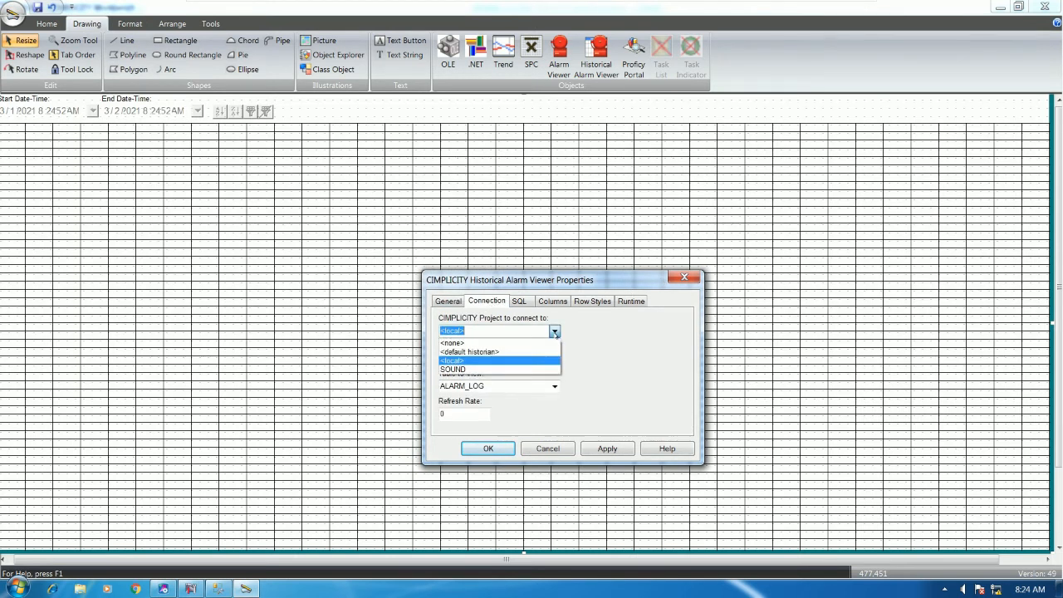
left_click(495, 370)
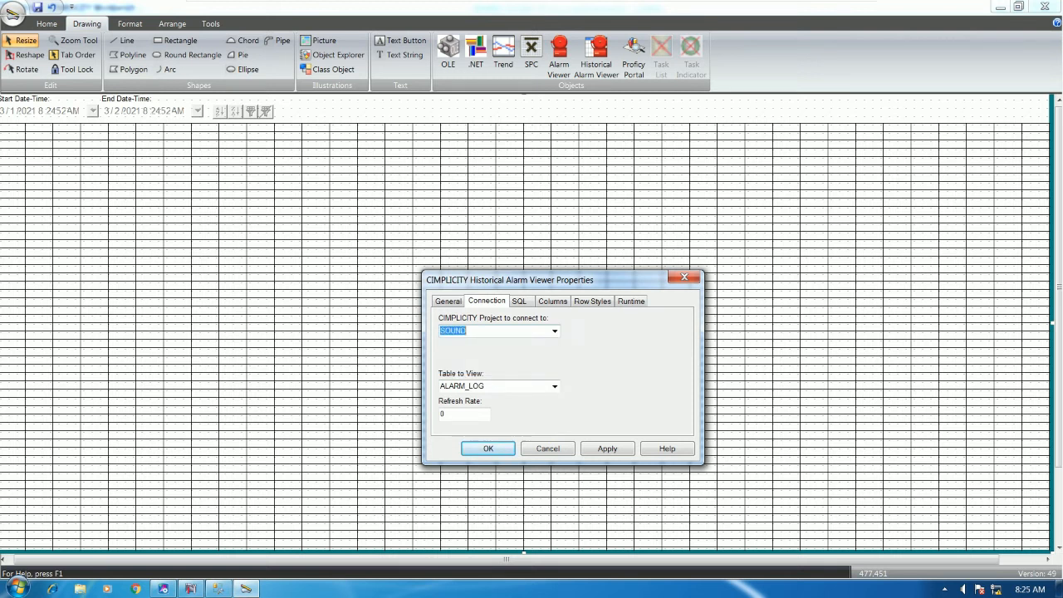
left_click(217, 588)
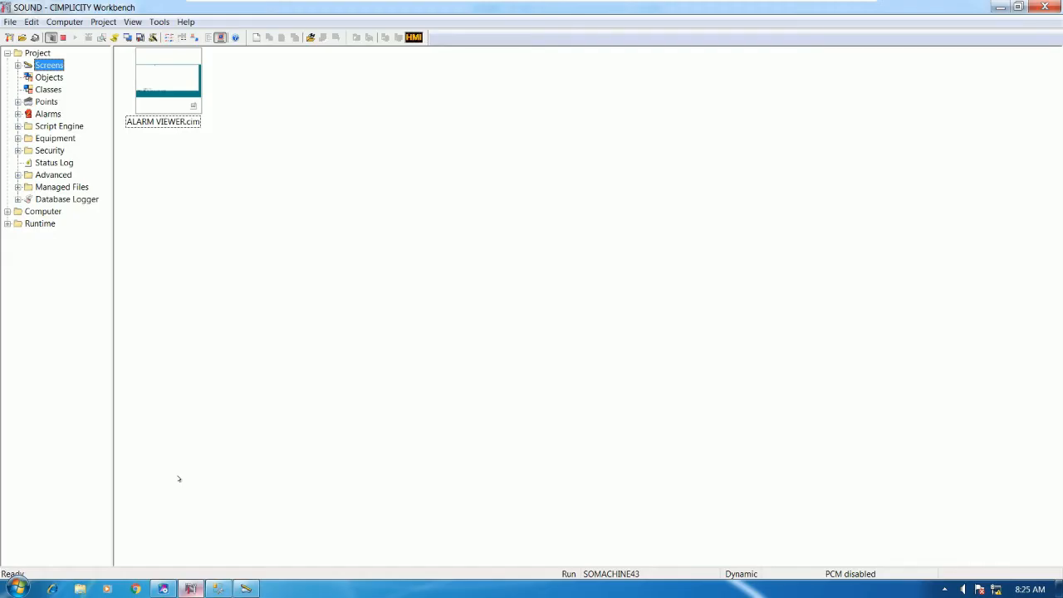
left_click(244, 588)
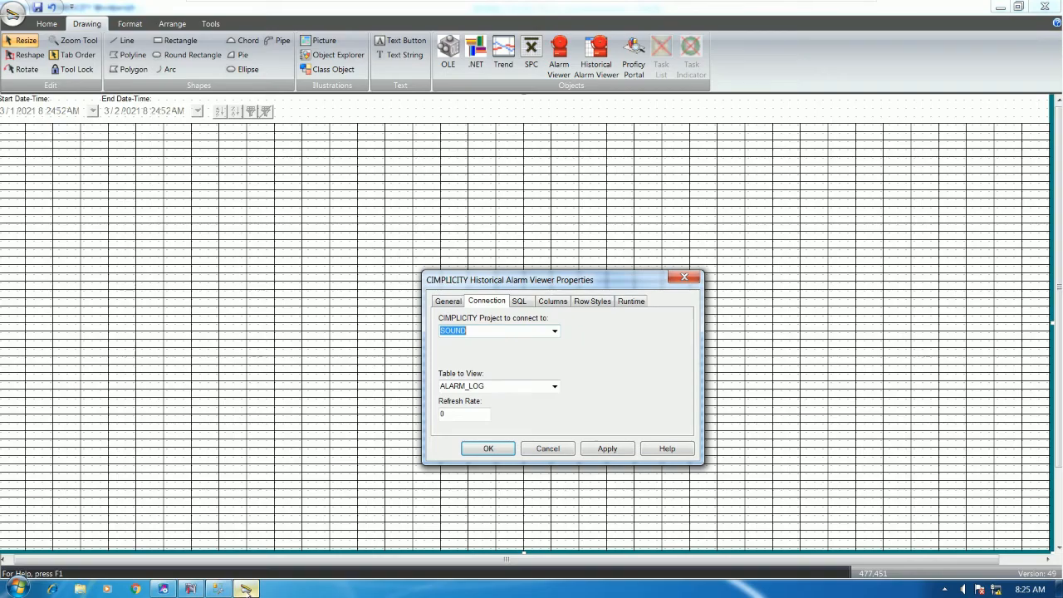
Replace the viewer's table ALARM_LOG with DATA_LOG
left_click(550, 387)
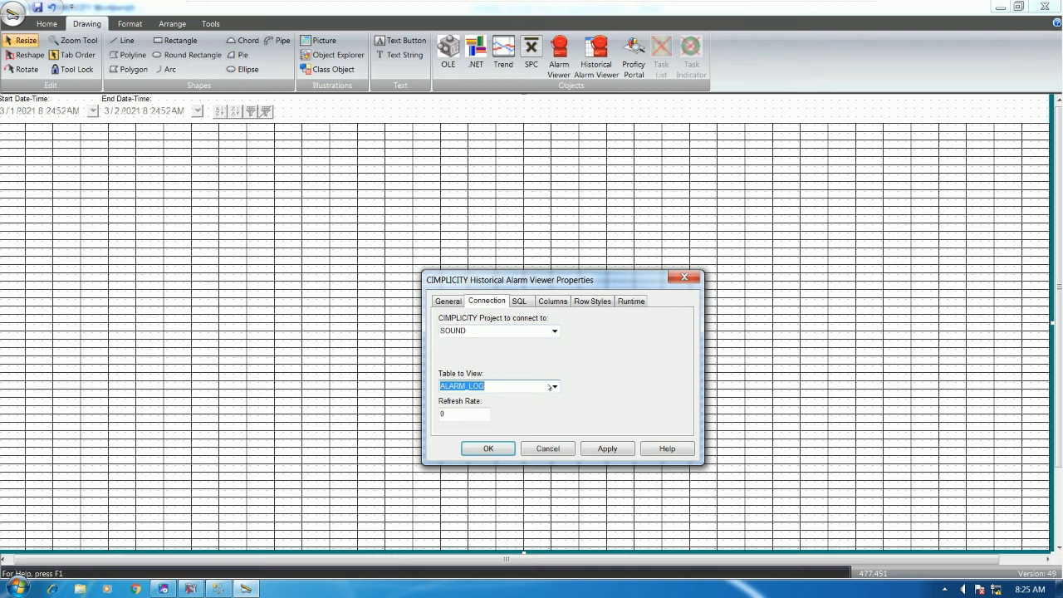
key("BackSpace")
left_click(553, 386)
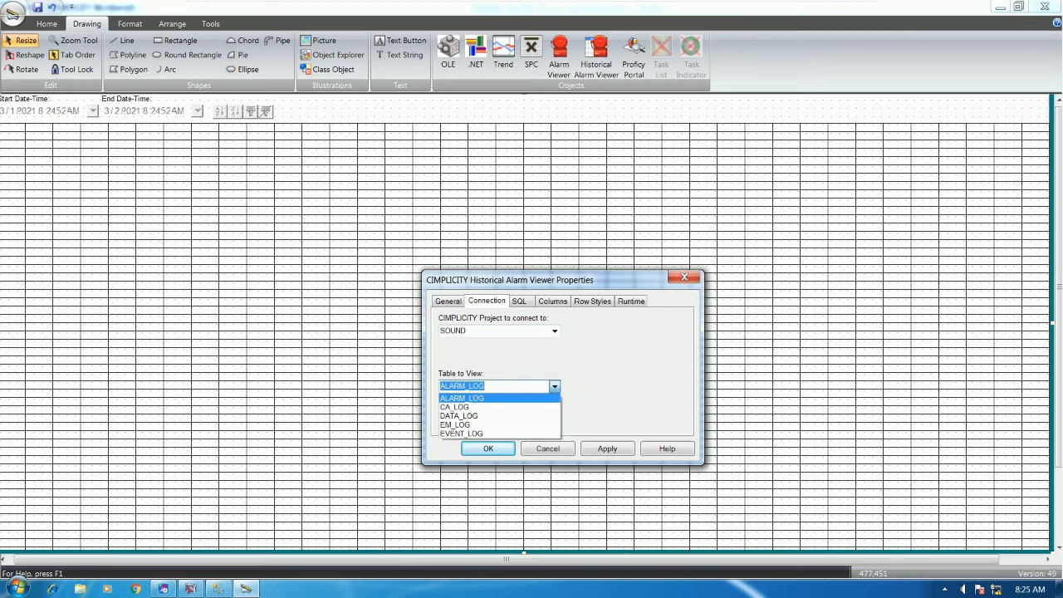
left_click(496, 416)
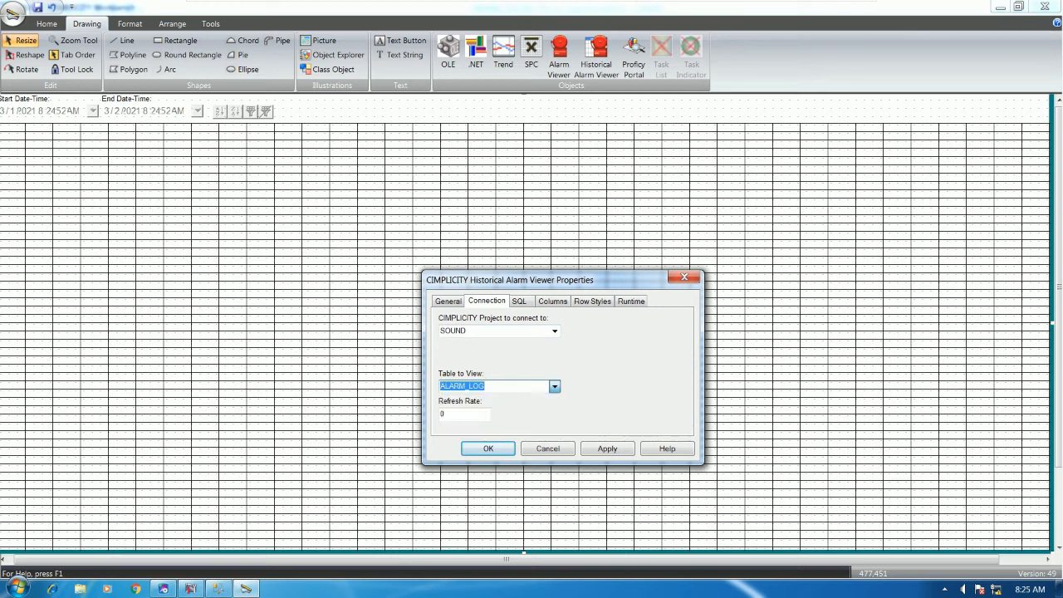
Review the SQL query, justification, row style and runtime settings, then accept the properties
left_click(521, 300)
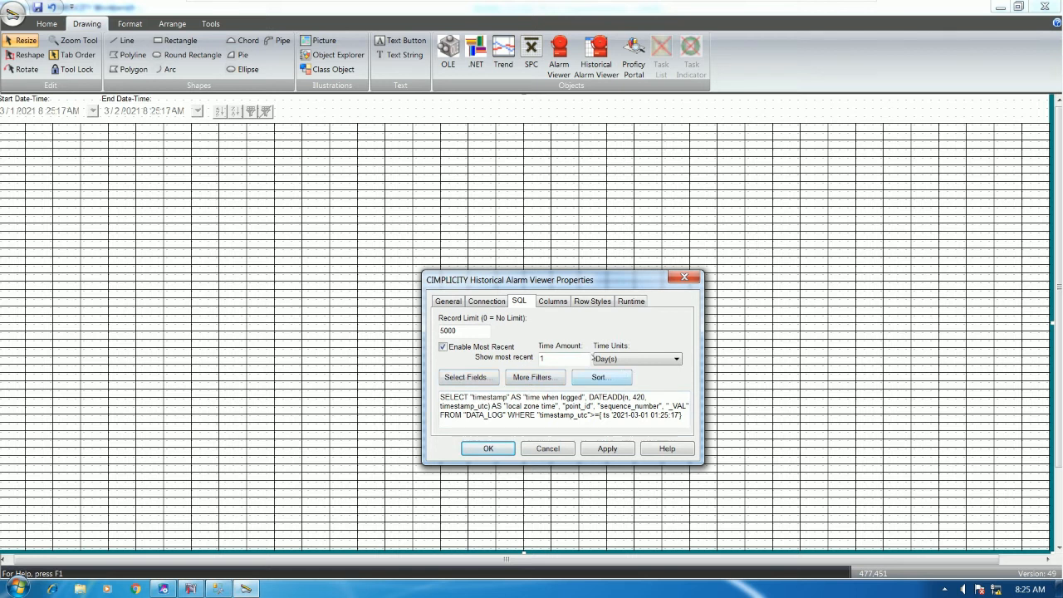
left_click(552, 300)
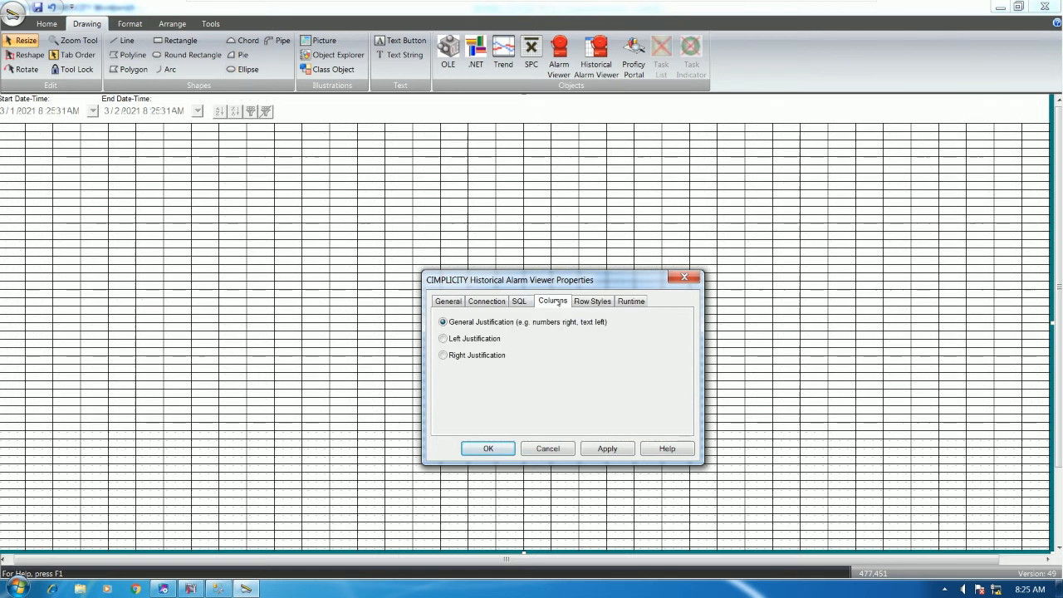
left_click(592, 301)
left_click(632, 302)
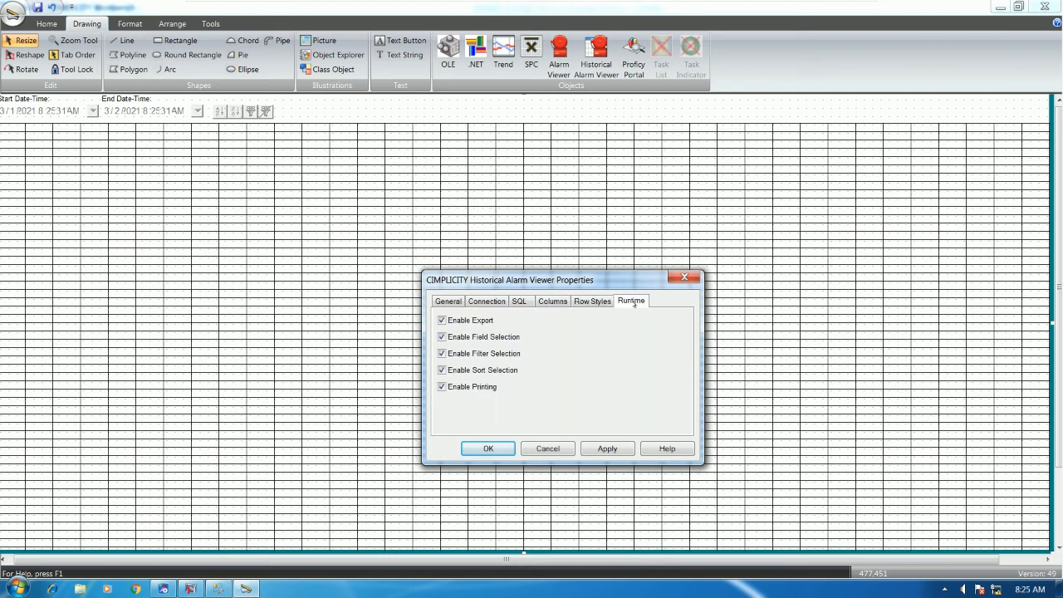
left_click(498, 449)
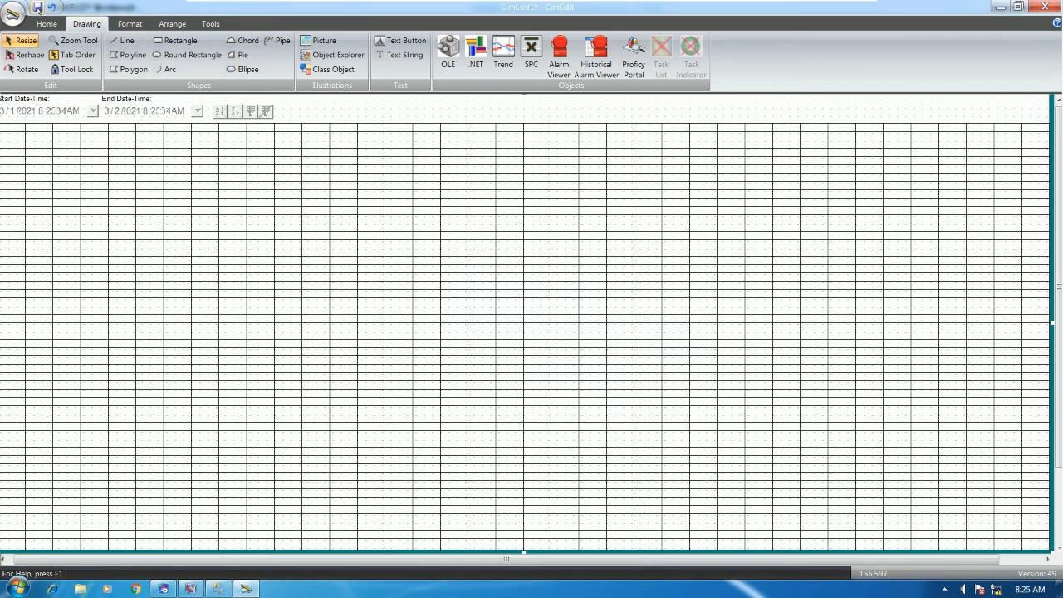
Save the new screen as 'ALARM HISTORY'
left_click(37, 7)
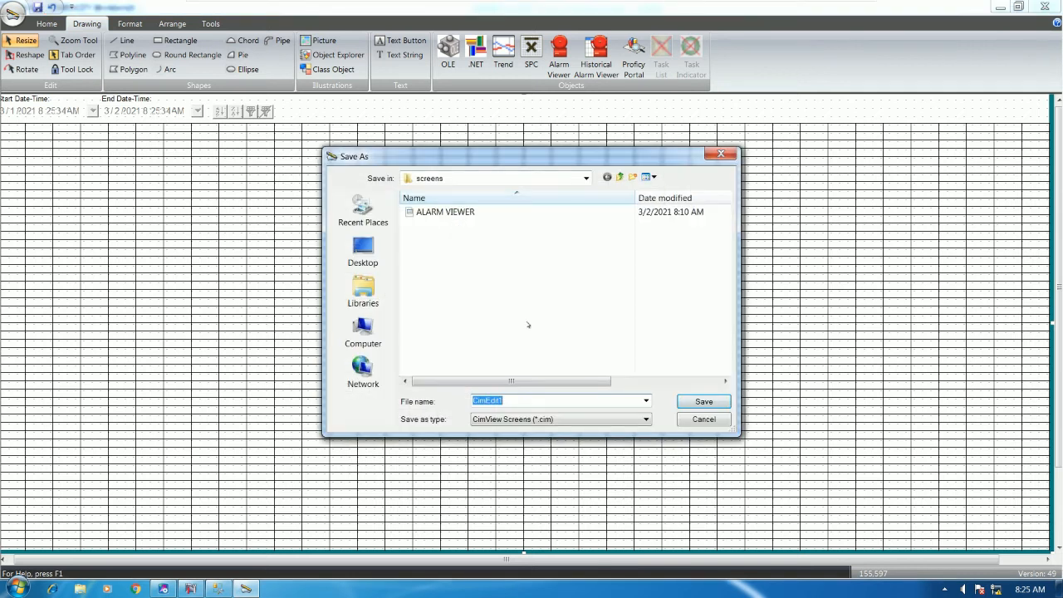
type("ALARM")
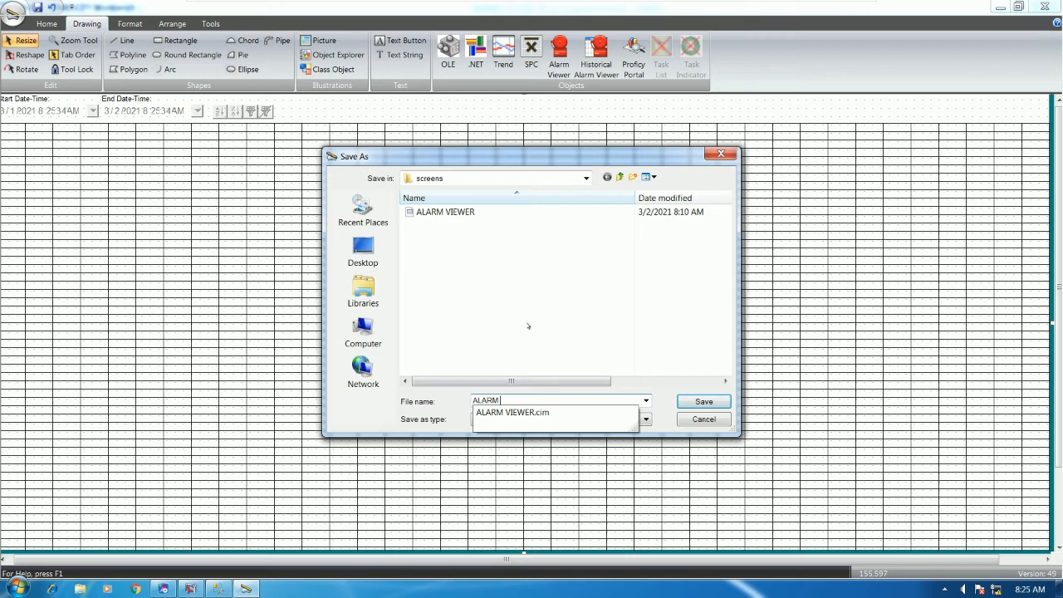
type(" HISTORY")
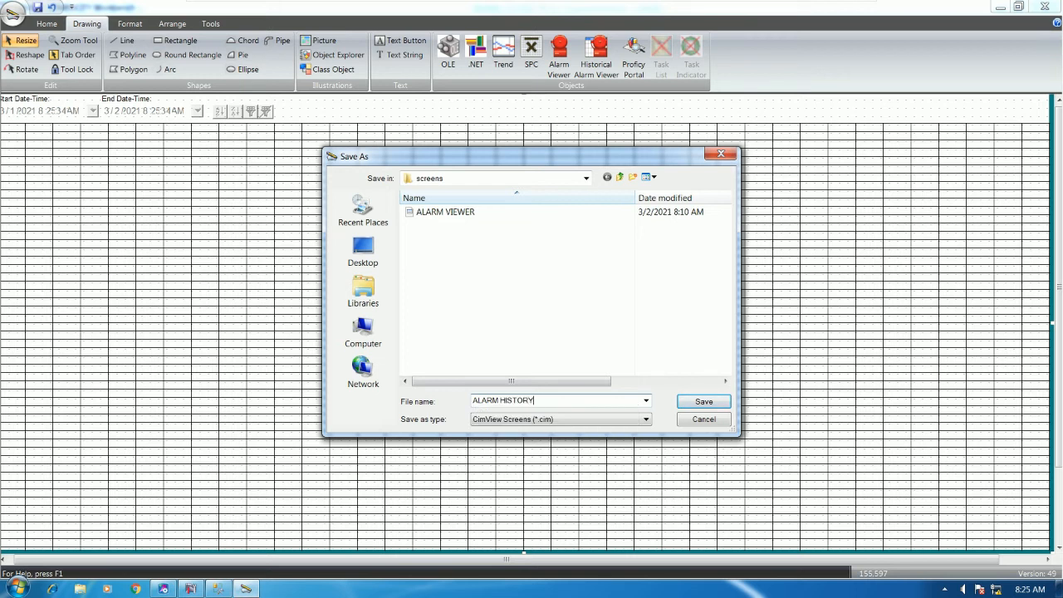
key("Return")
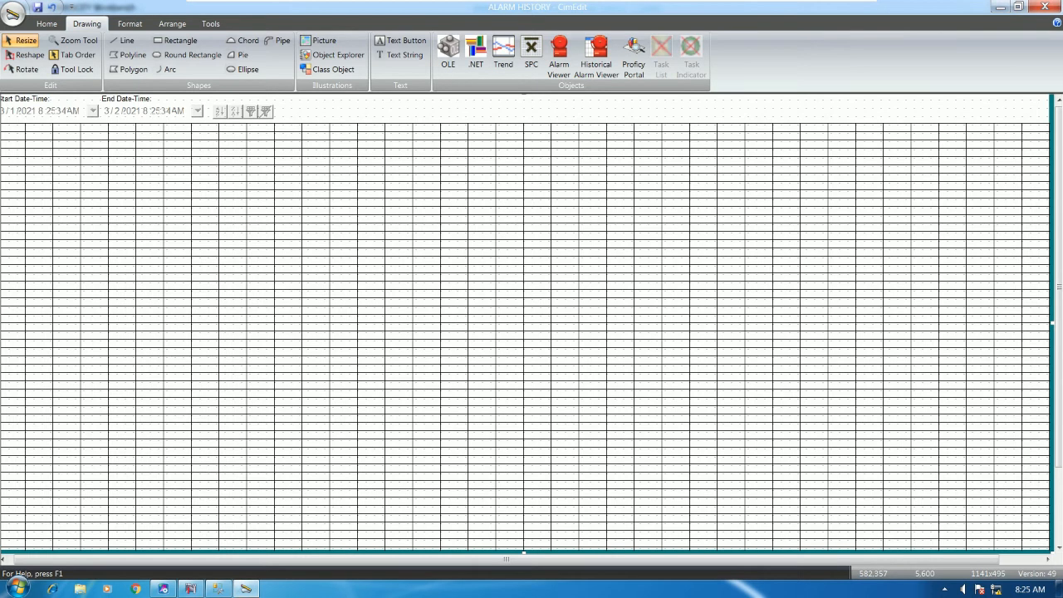
Test-run the screen and widen its time-logged and point_id columns to read the logged alarms
left_click(47, 23)
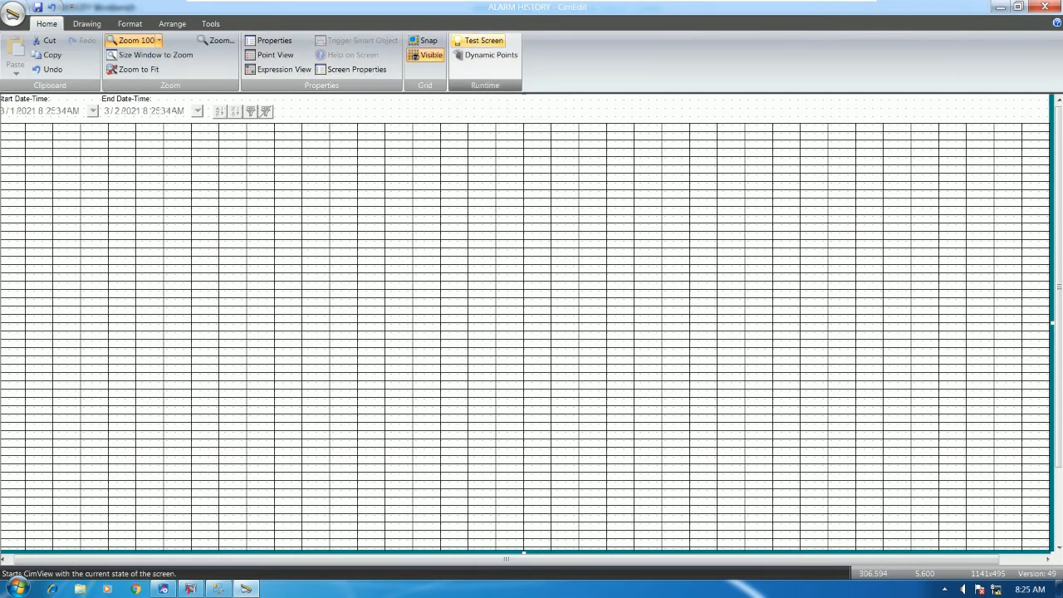
left_click(478, 40)
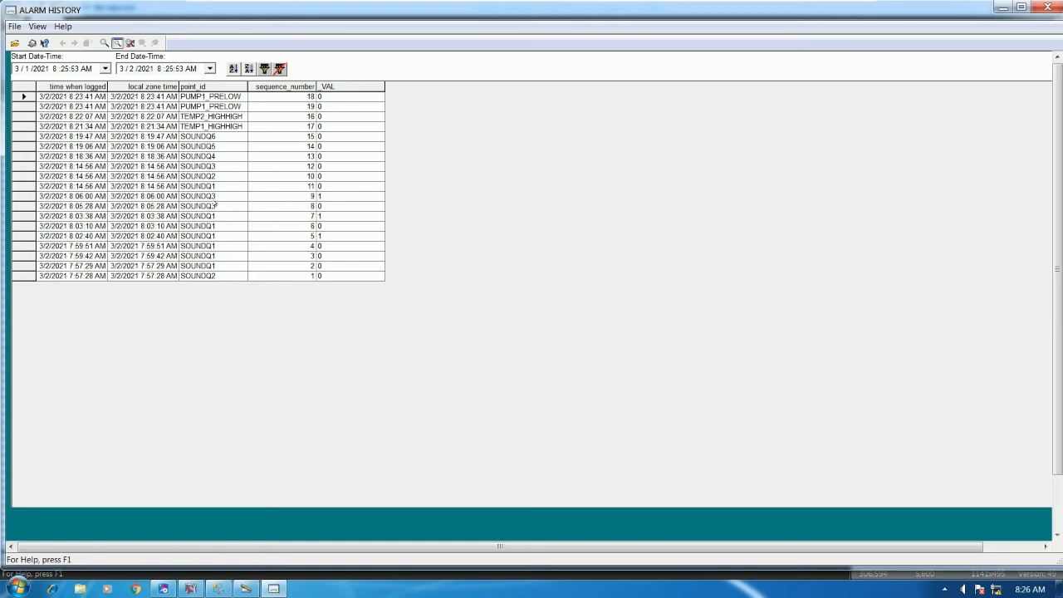
left_click_drag(107, 86, 204, 87)
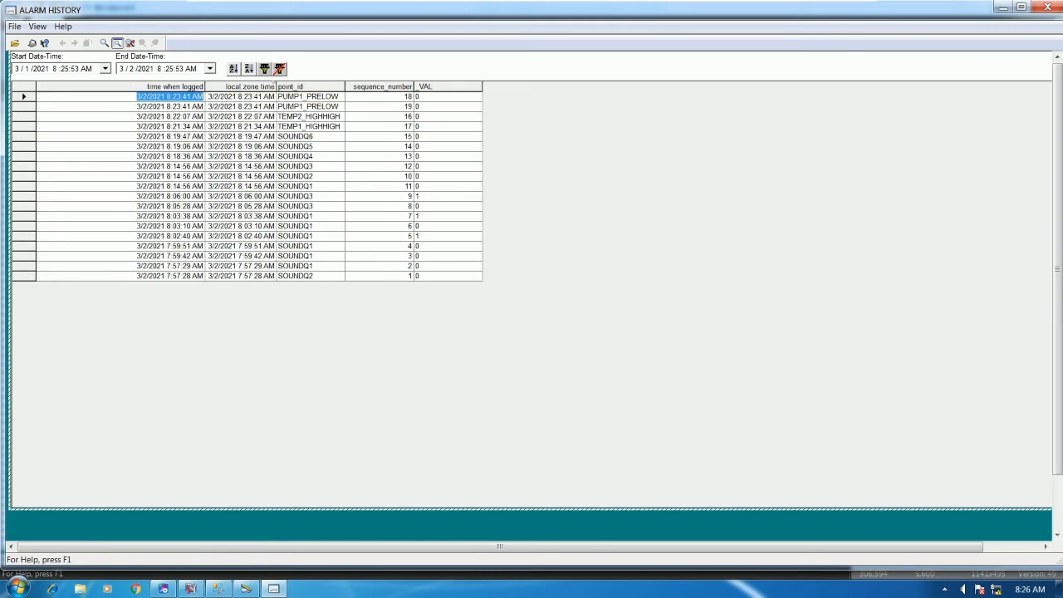
left_click_drag(340, 84, 356, 83)
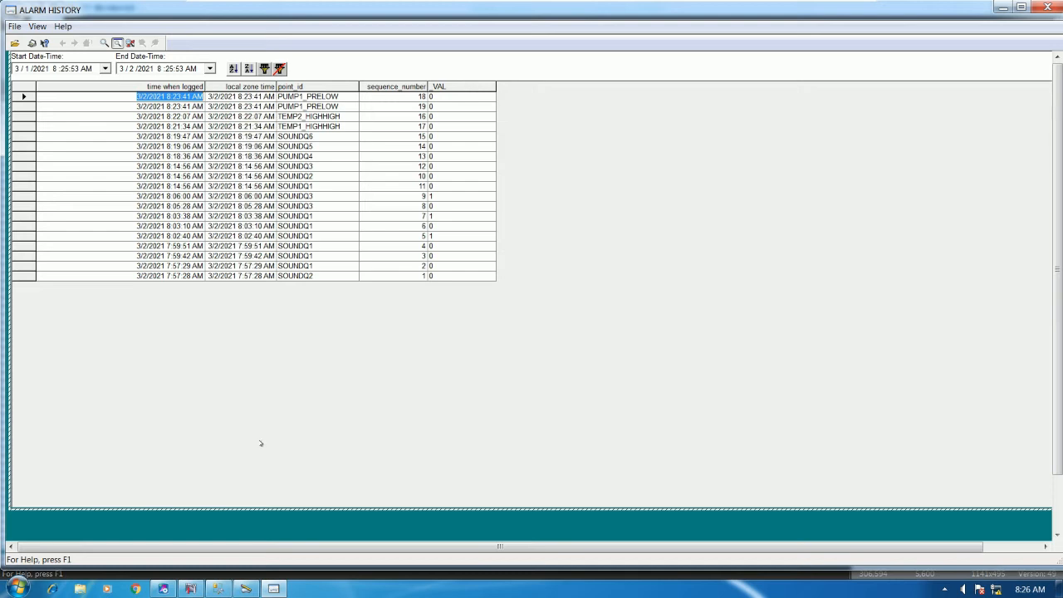
left_click(191, 588)
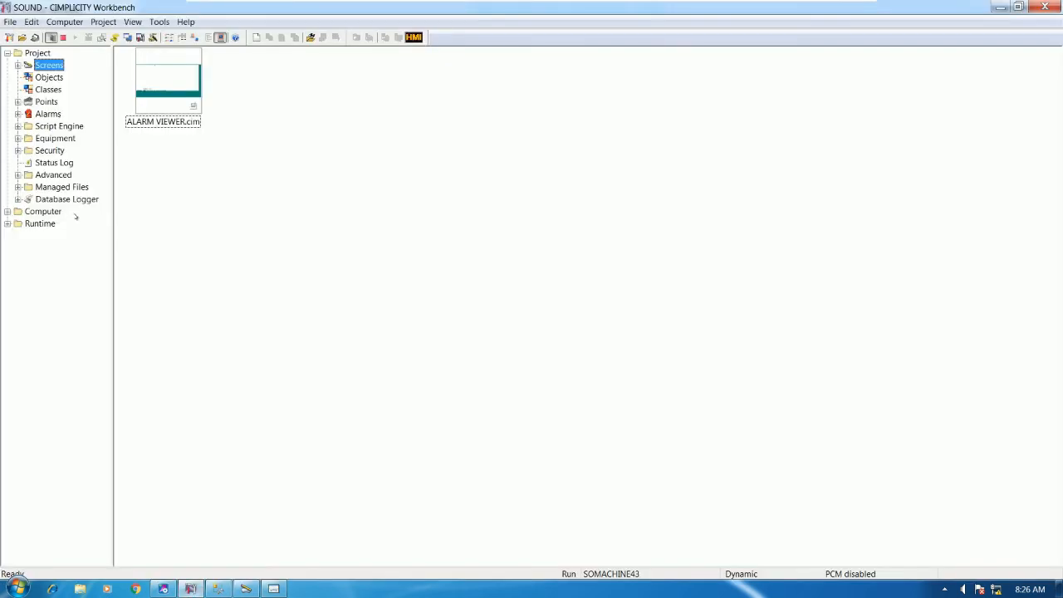
Open the Database Logger configuration and run Reconcile Table on DATA_LOG
left_click(68, 199)
left_click(159, 70)
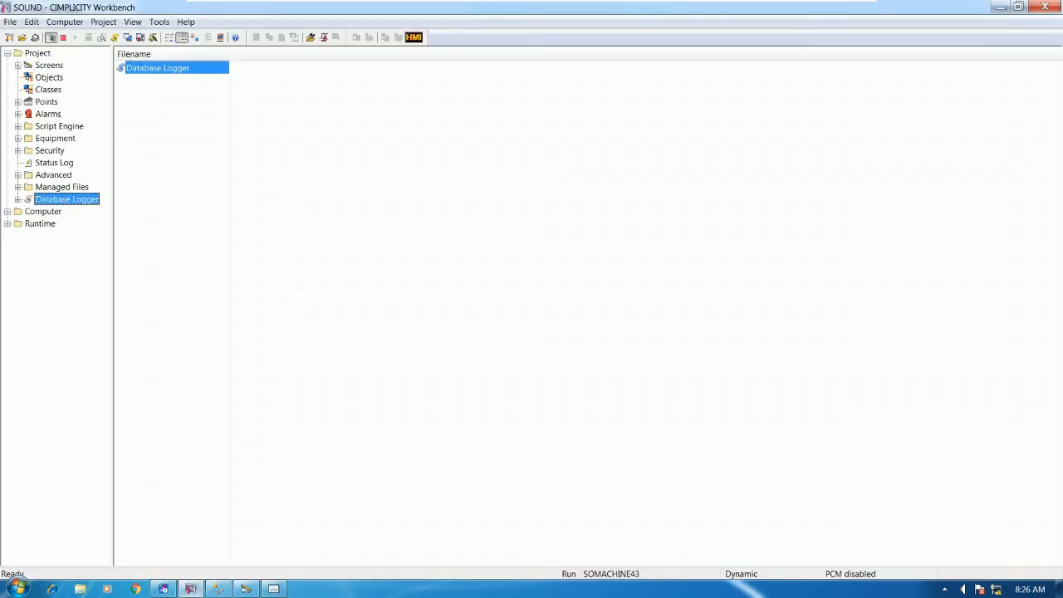
left_click_drag(332, 95, 489, 98)
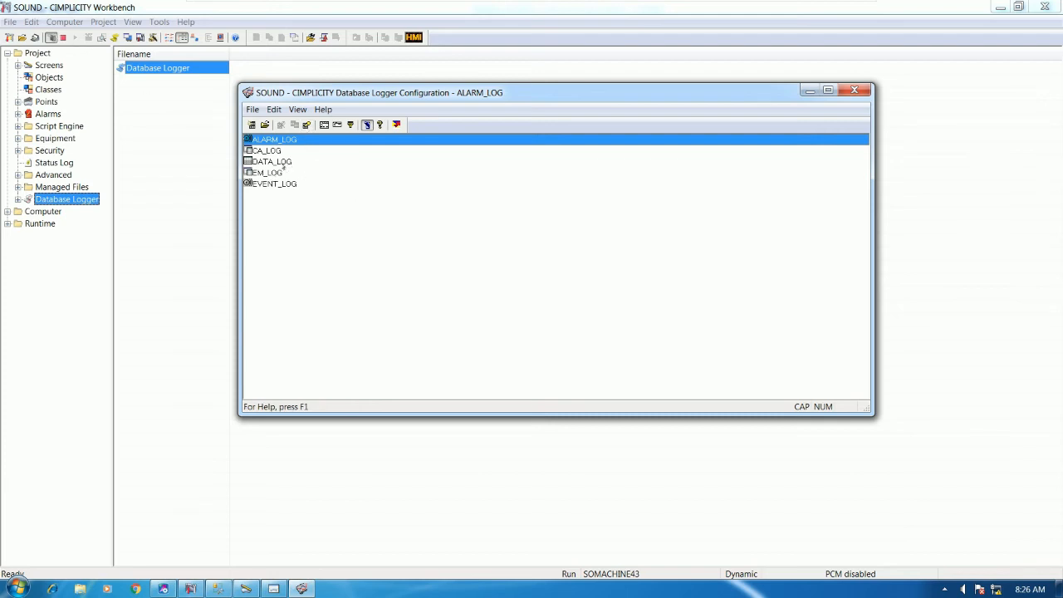
left_click(282, 163)
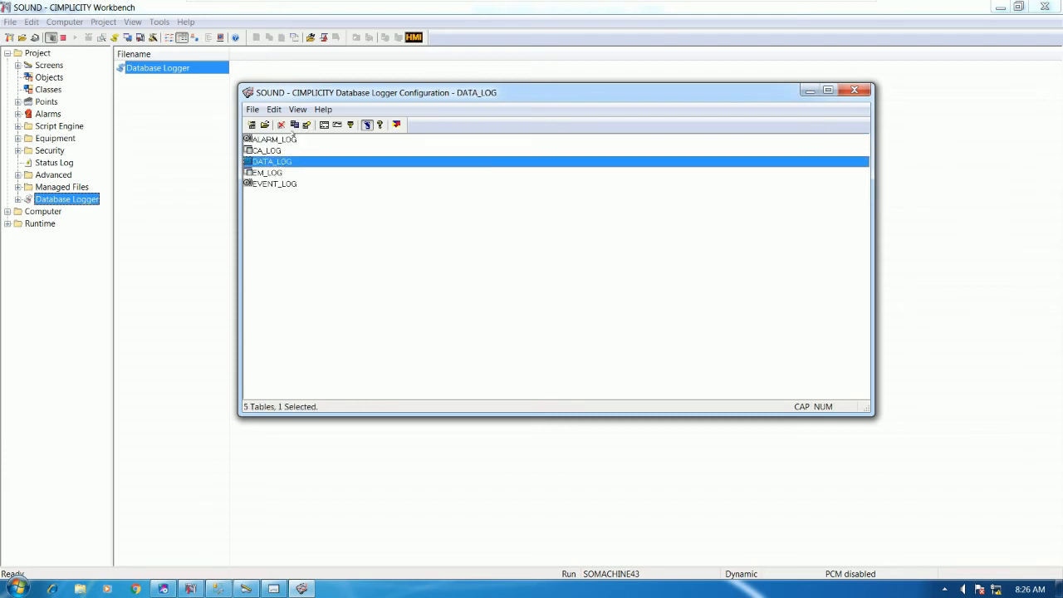
left_click(297, 110)
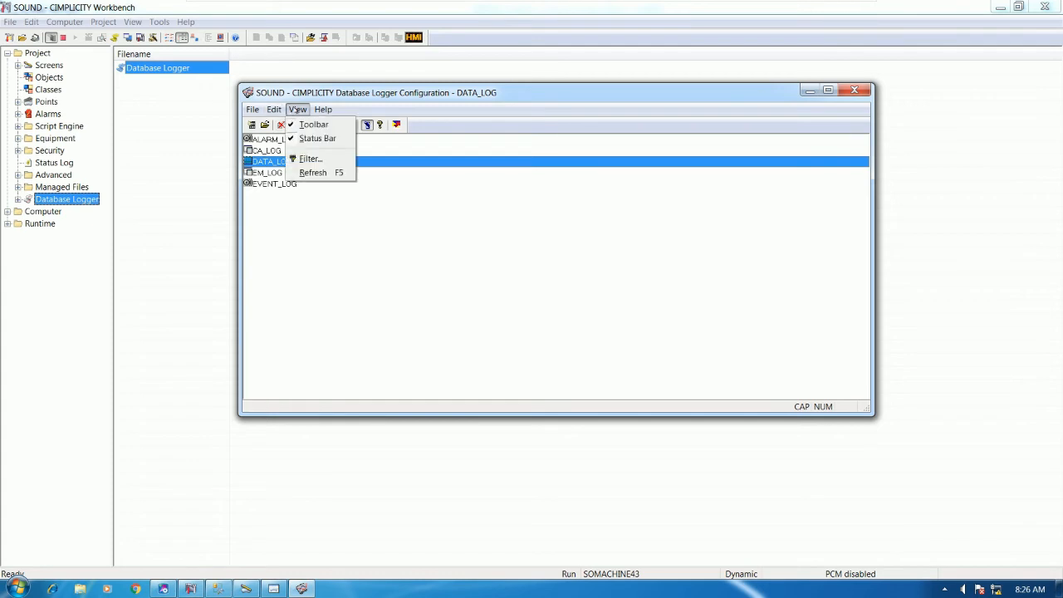
mouse_move(274, 111)
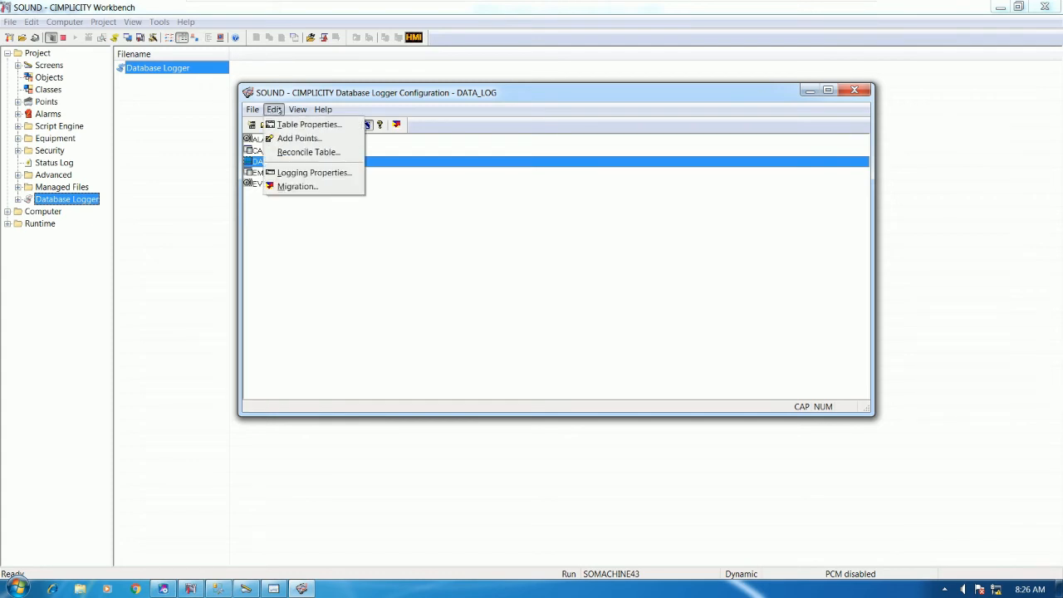
left_click(317, 153)
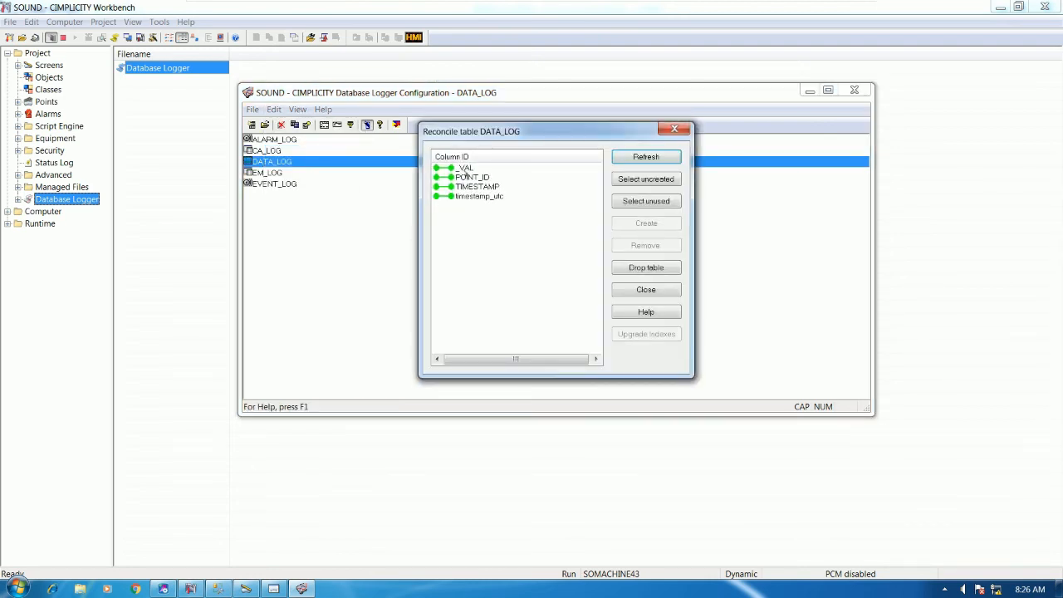
Drop the DATA_LOG table from the database and reopen its reconcile check
left_click(466, 170)
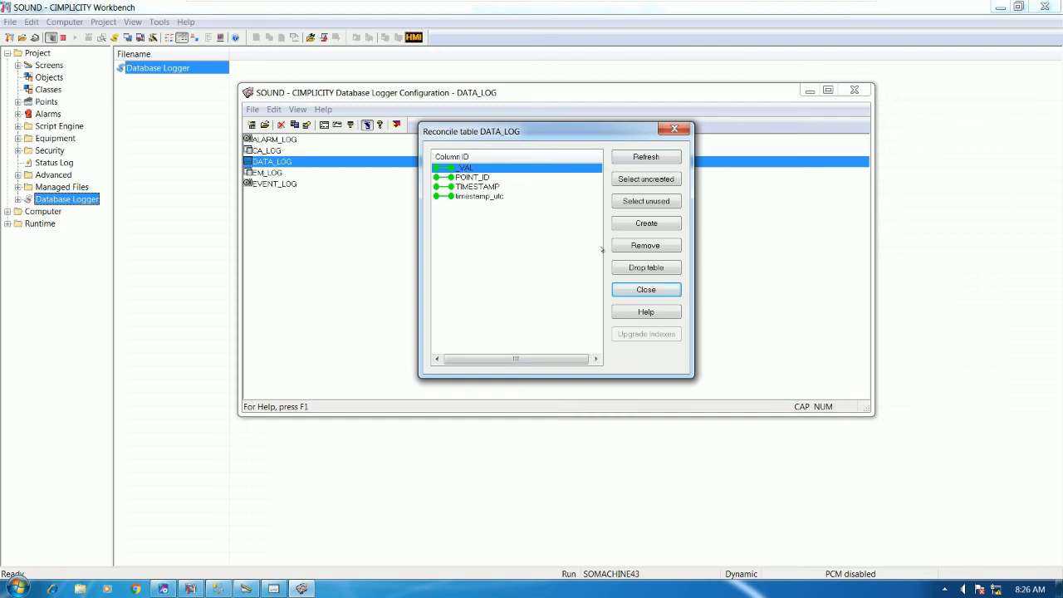
left_click(631, 266)
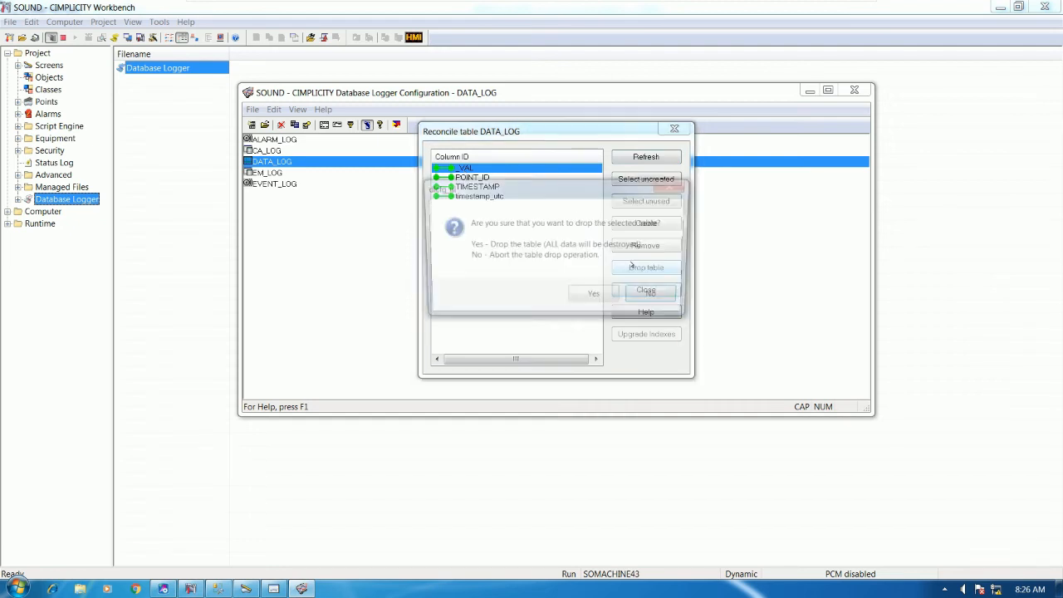
left_click(602, 297)
left_click(606, 288)
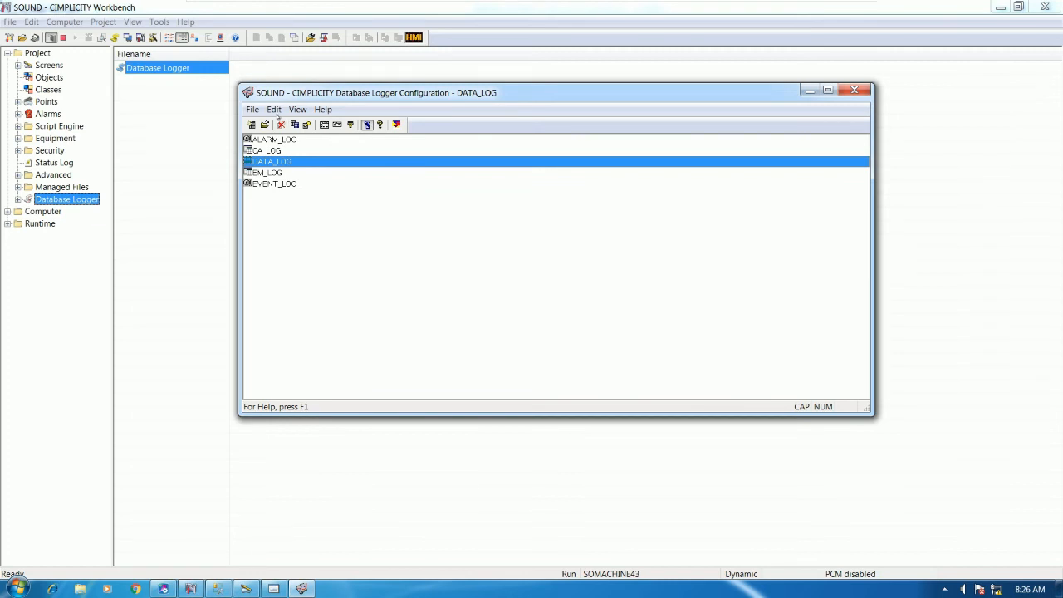
left_click(274, 110)
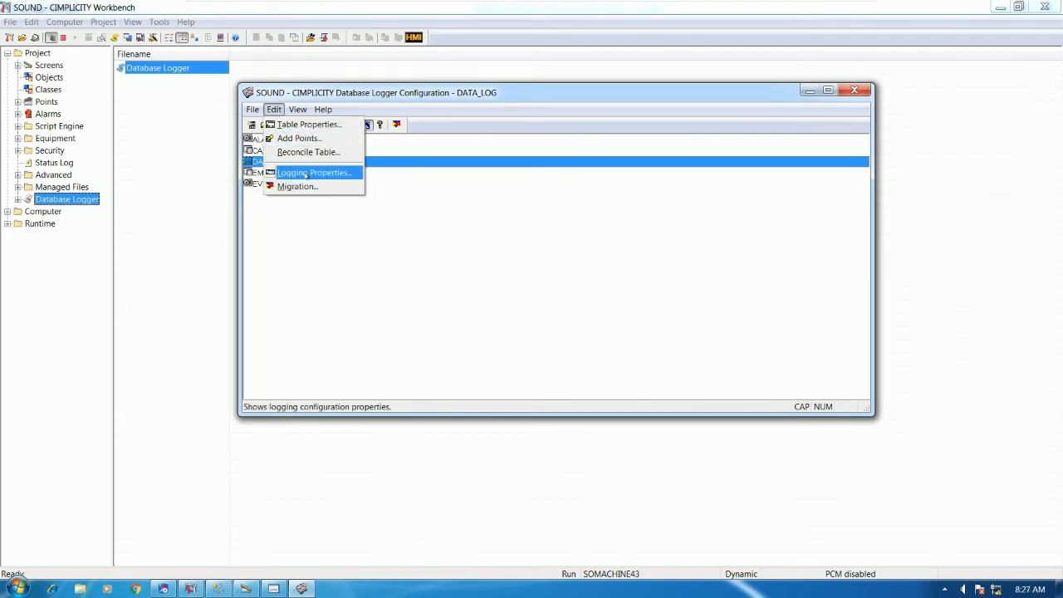
left_click(305, 153)
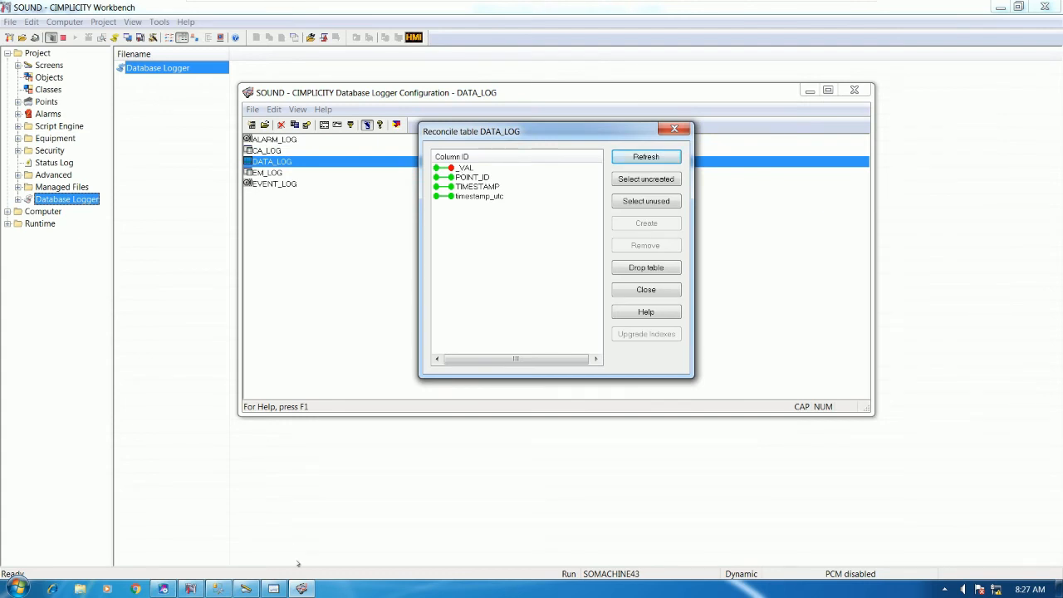
Preview the ALARM HISTORY screen at runtime, then close the preview
left_click(301, 589)
left_click(1042, 5)
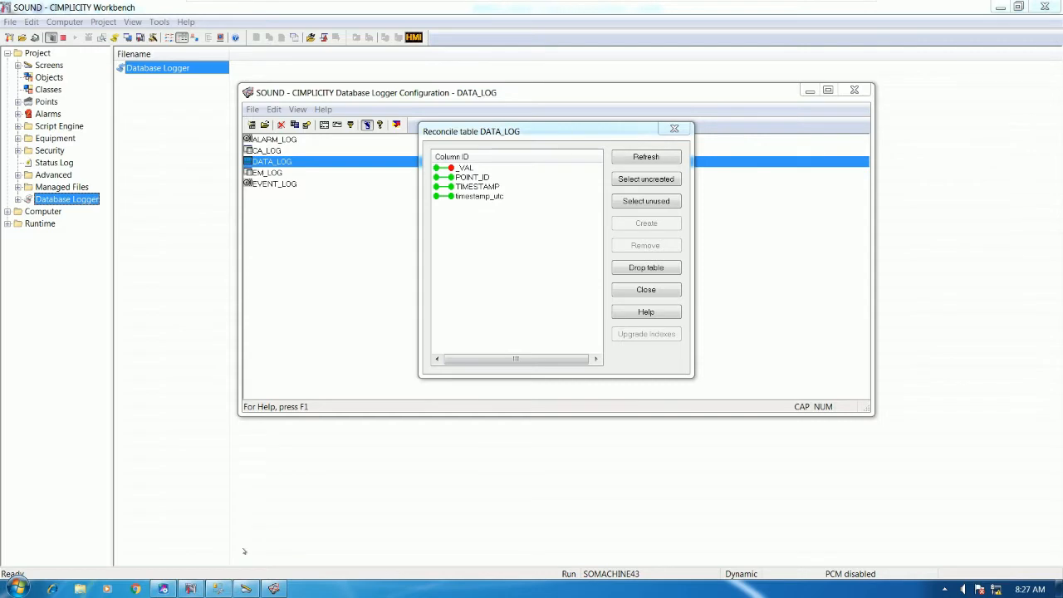
left_click(246, 589)
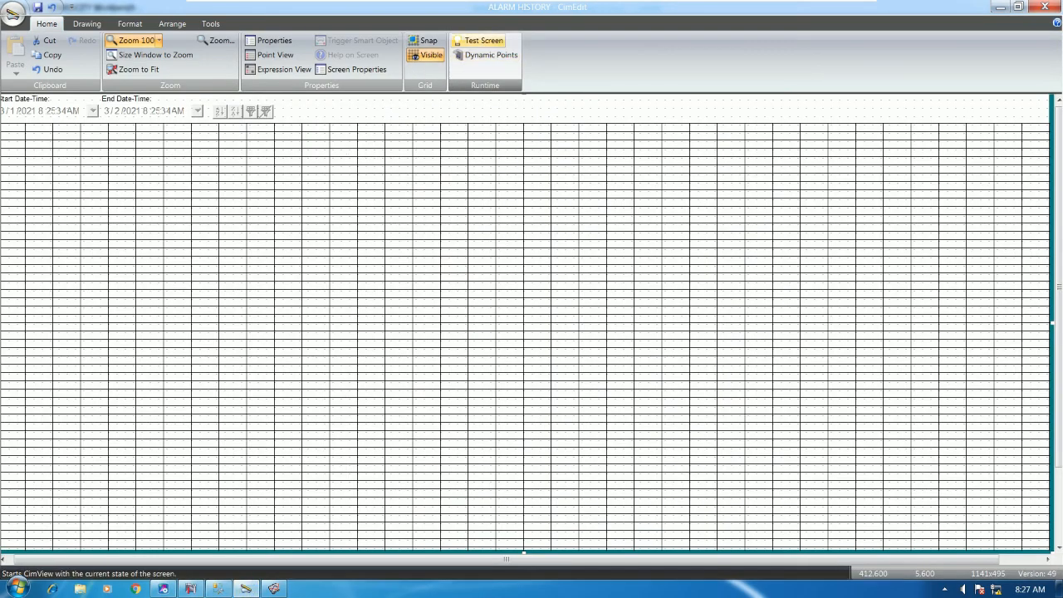
left_click(483, 41)
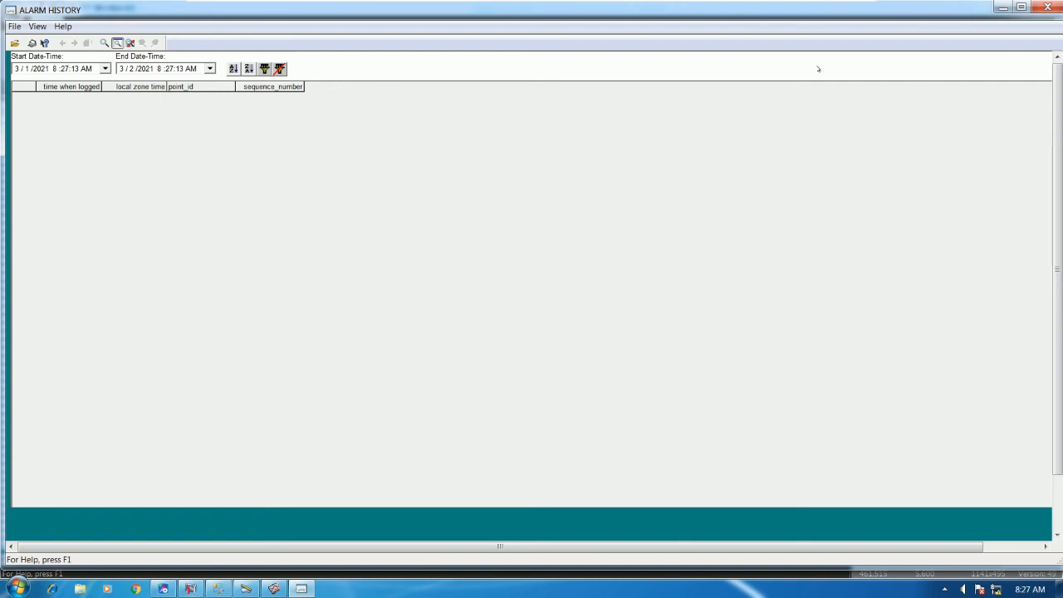
left_click(1047, 7)
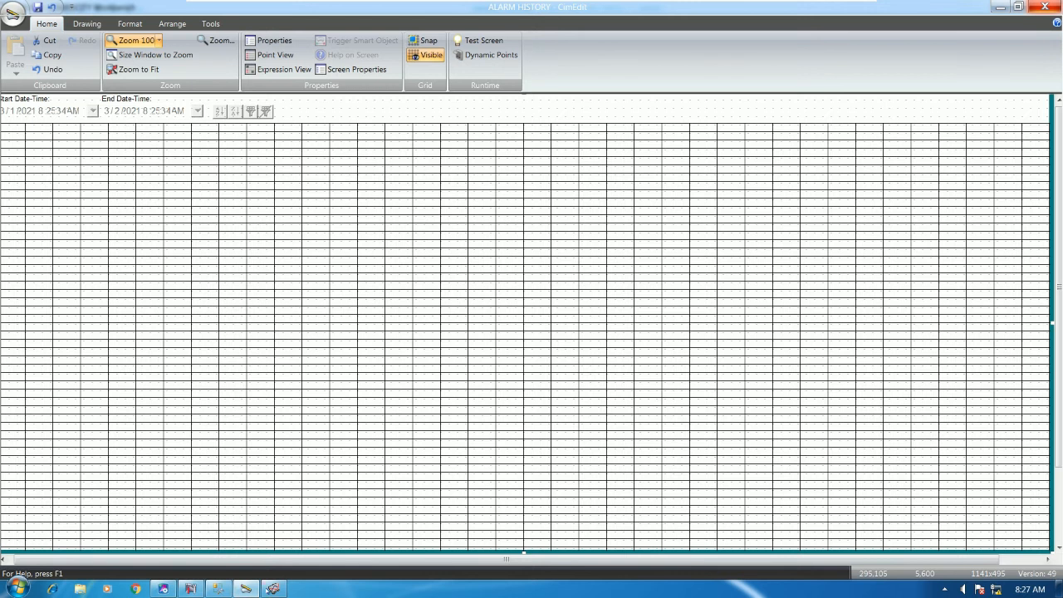
left_click(272, 588)
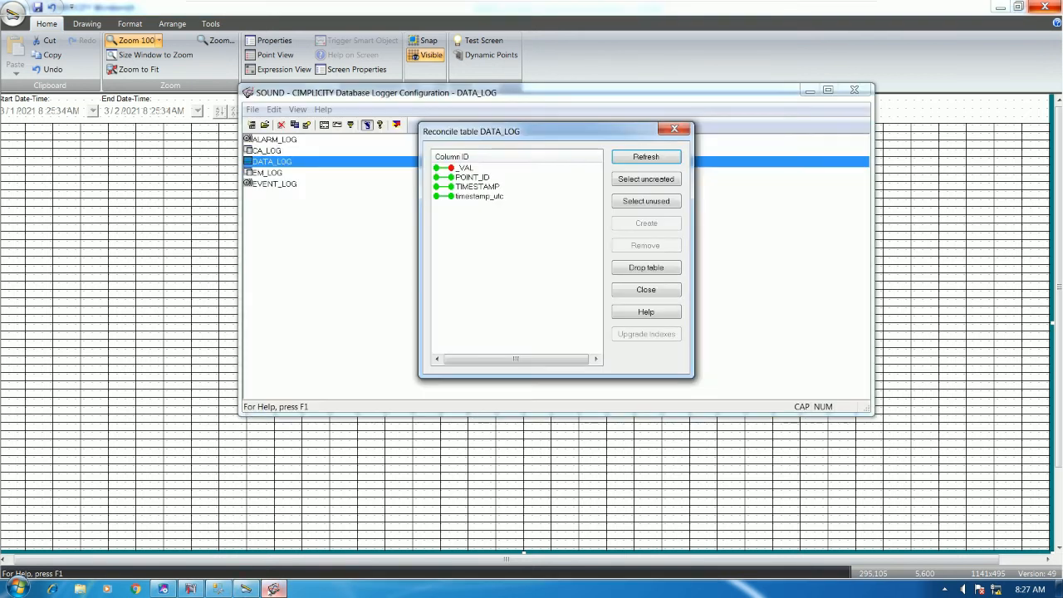
Create the missing _VAL column in DATA_LOG and close the logger dialogs
left_click(468, 170)
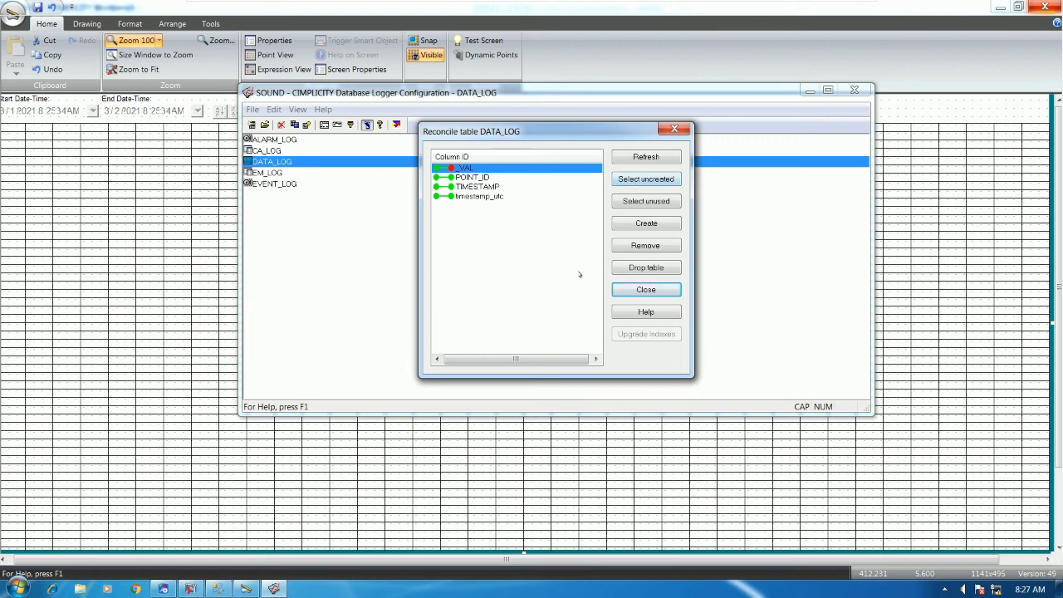
left_click(645, 224)
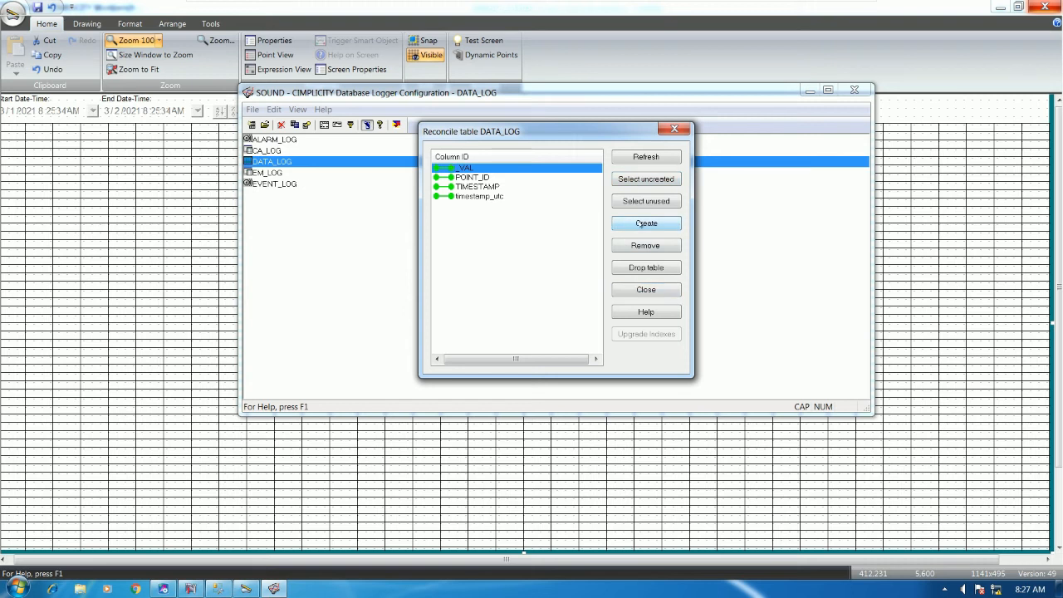
left_click(646, 289)
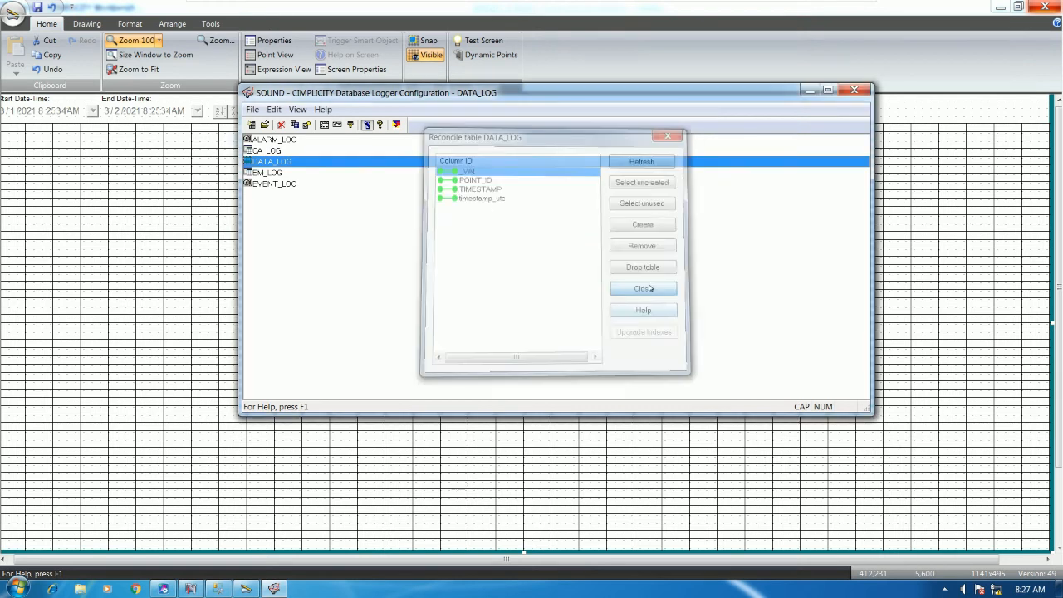
left_click(853, 89)
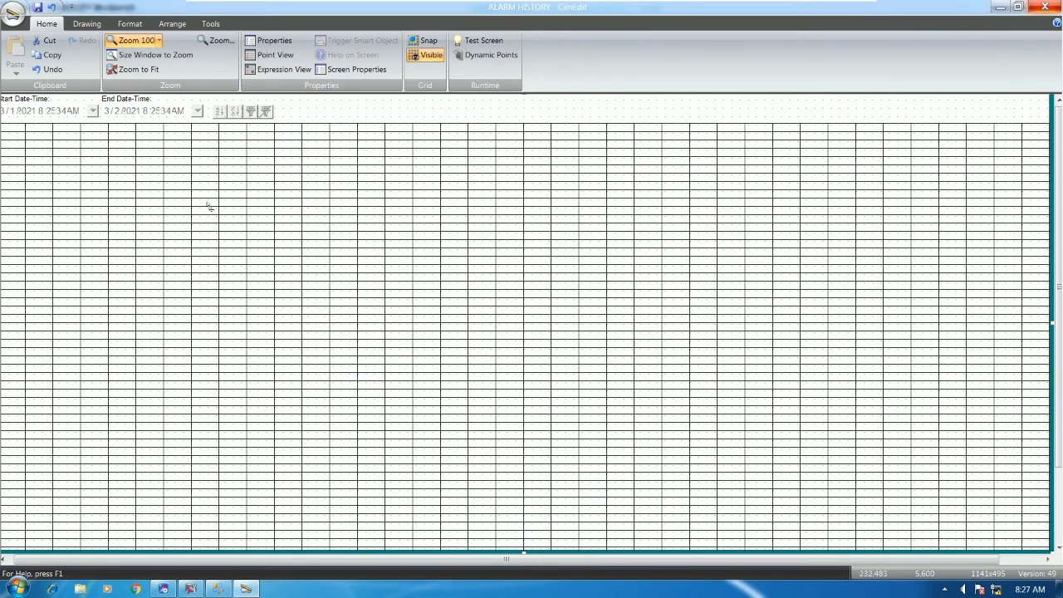
Run ALARM HISTORY again and bring up the Proficy ladder beside it, selecting contact M00001
left_click(482, 40)
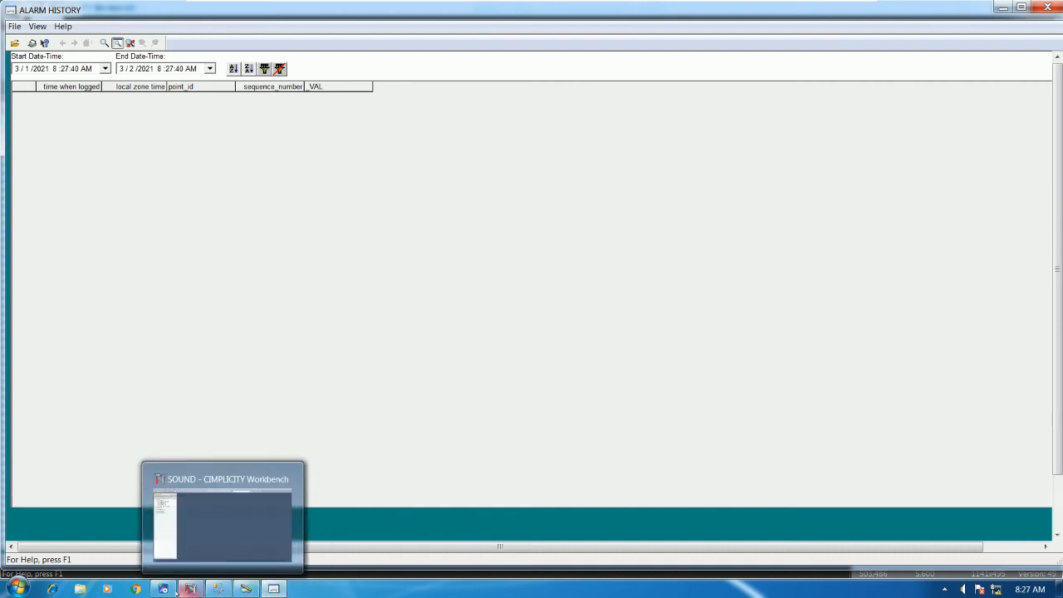
left_click(162, 589)
left_click_drag(713, 9, 697, 121)
left_click(664, 264)
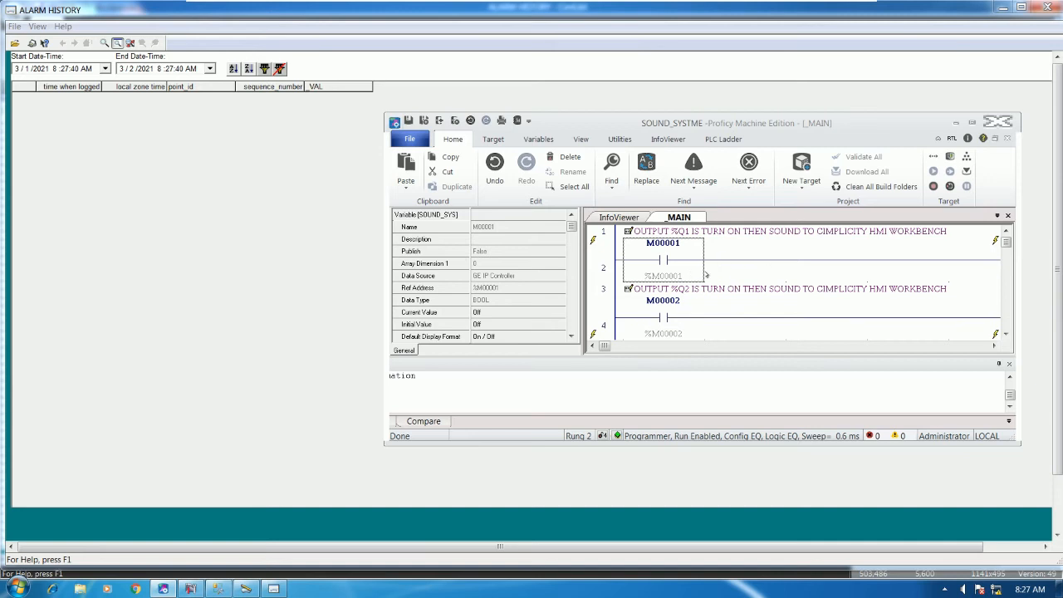
Force contacts M00001 through M00006 on in the _MAIN ladder
right_click(674, 258)
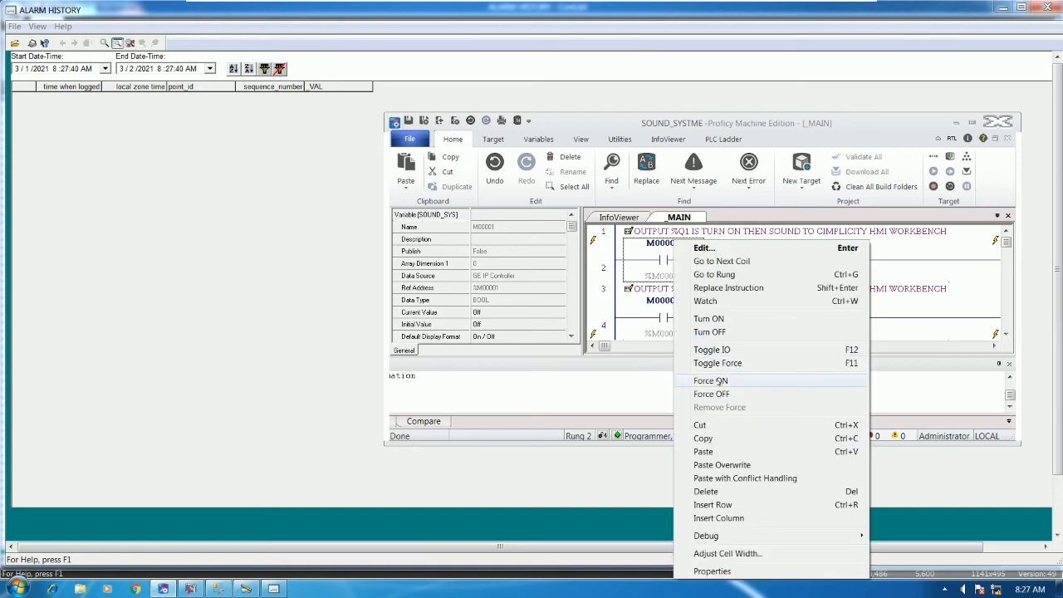
left_click(710, 380)
right_click(670, 318)
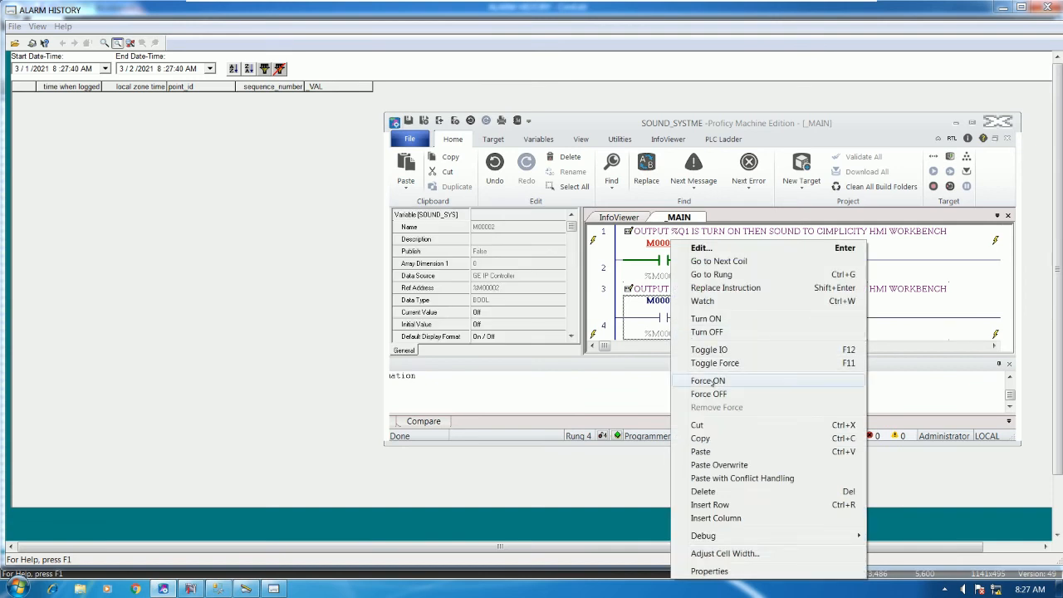
left_click(710, 380)
scroll(712, 283, "down", 2)
right_click(672, 306)
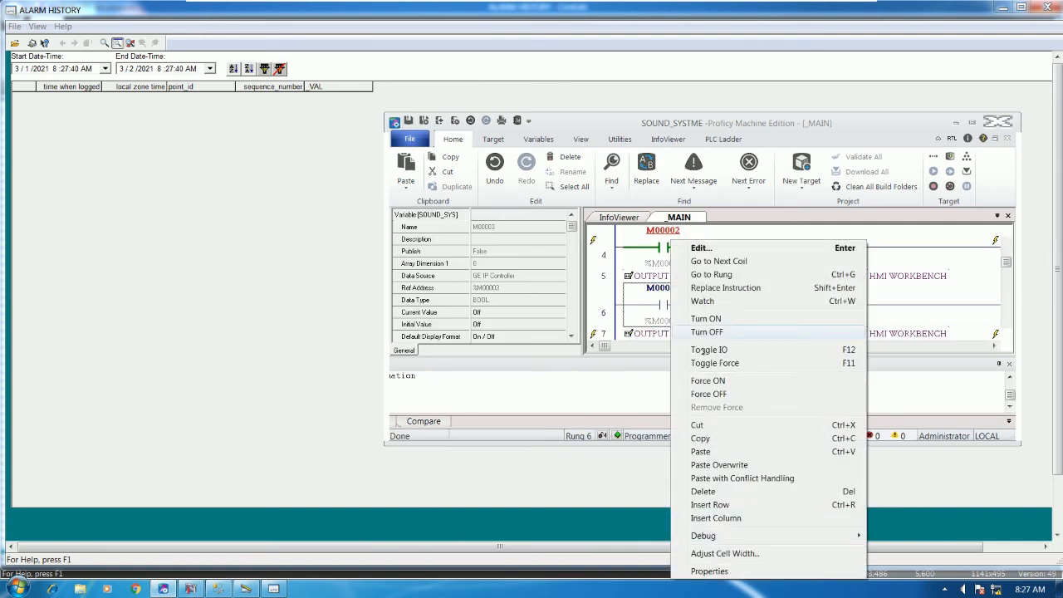
left_click(710, 380)
scroll(702, 299, "down", 2)
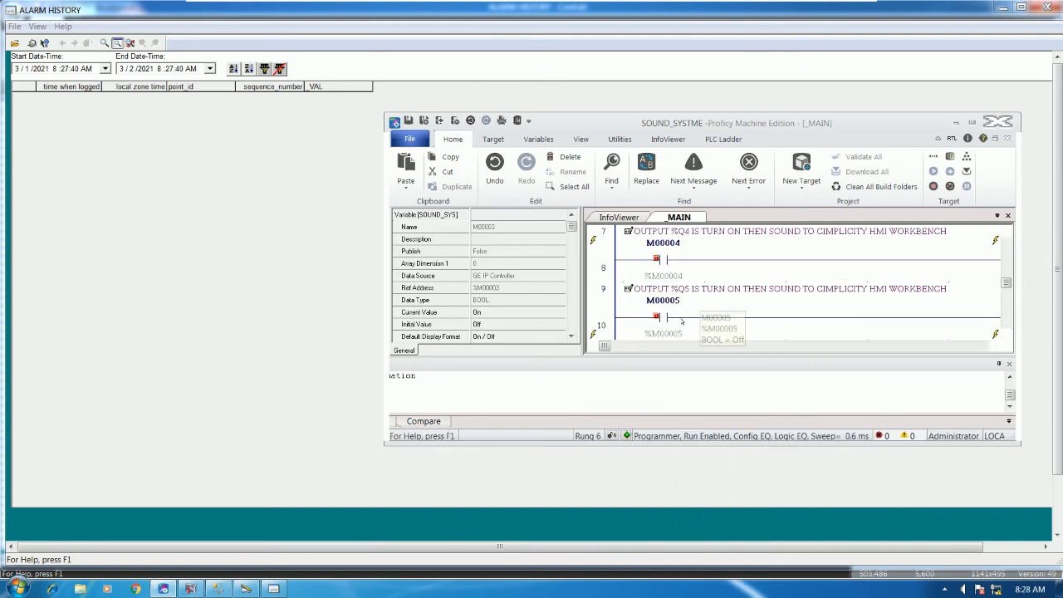
right_click(677, 241)
left_click(709, 380)
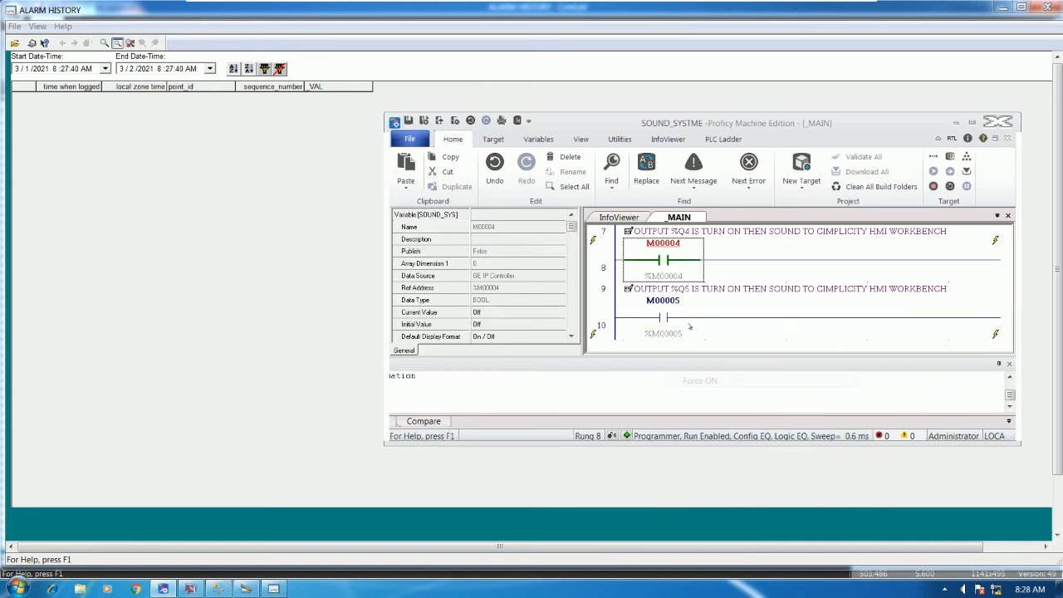
scroll(702, 300, "down", 2)
right_click(669, 248)
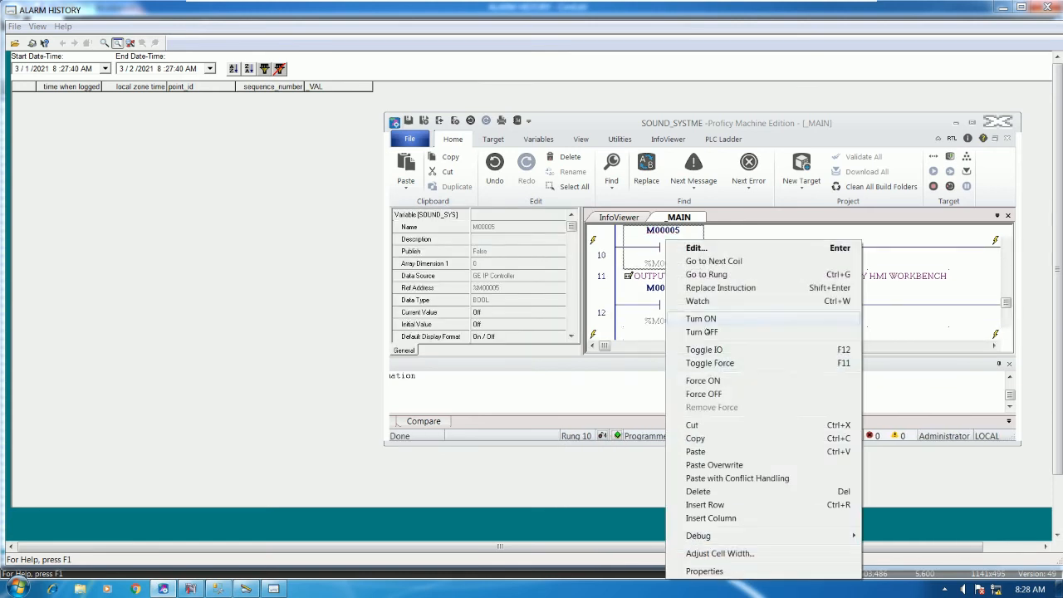
left_click(704, 378)
right_click(669, 305)
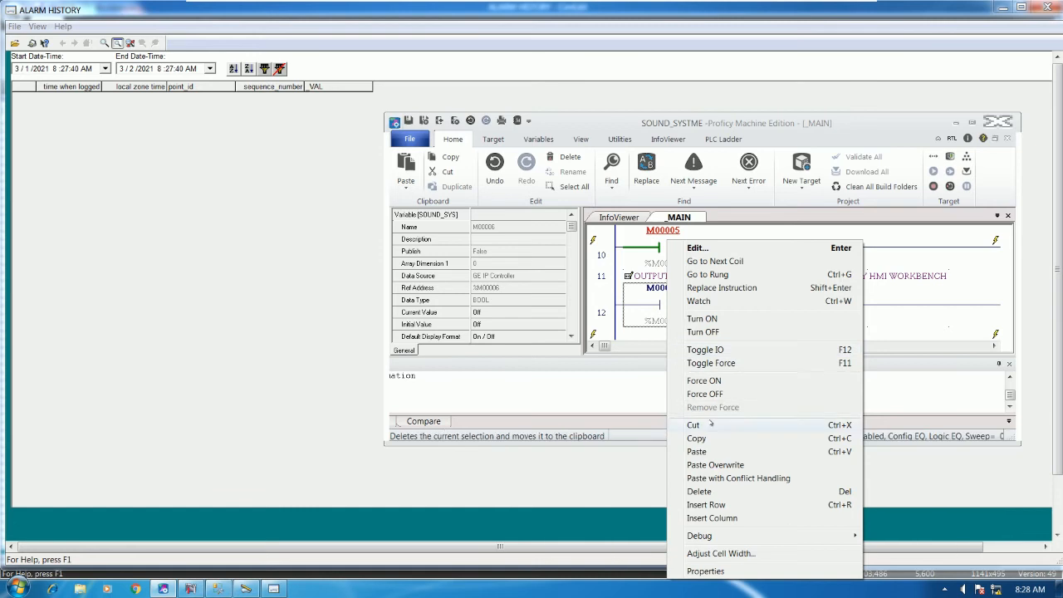
left_click(705, 380)
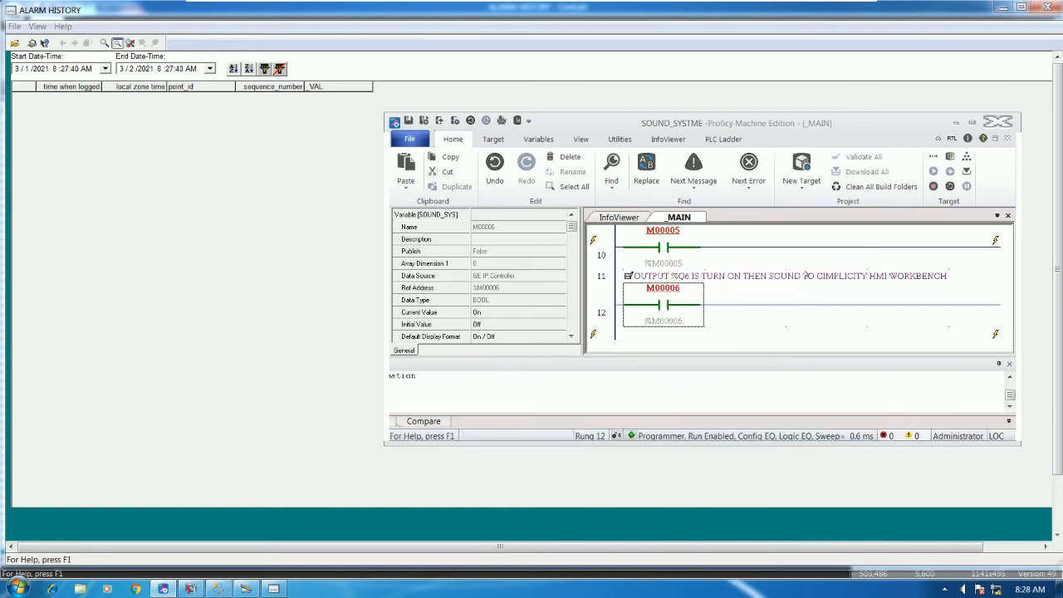
Adjust the ladder cell width, review the rungs from rung 1, then minimize Proficy
right_click(815, 264)
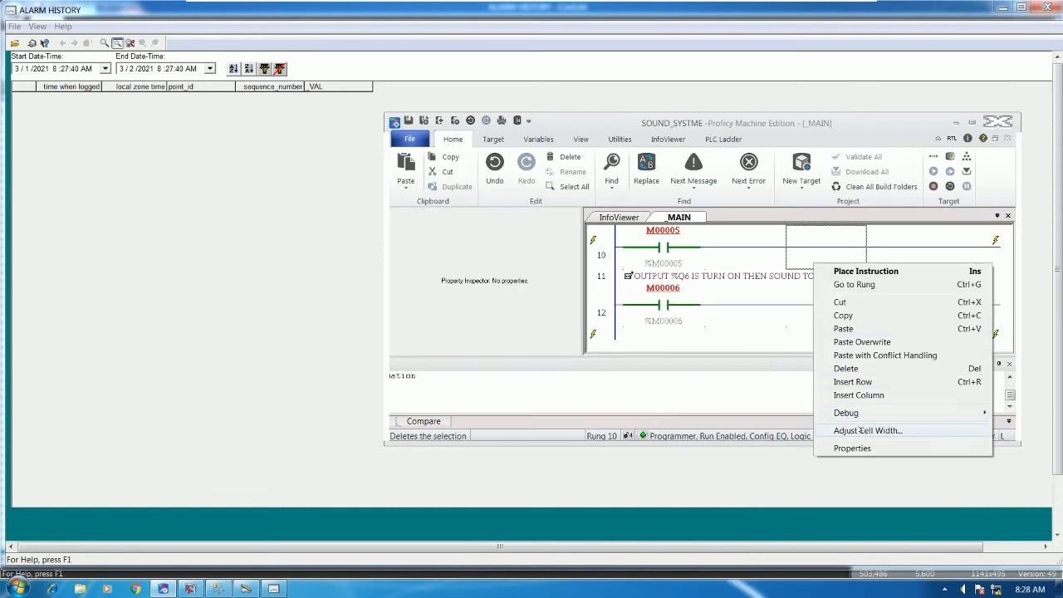
left_click(766, 345)
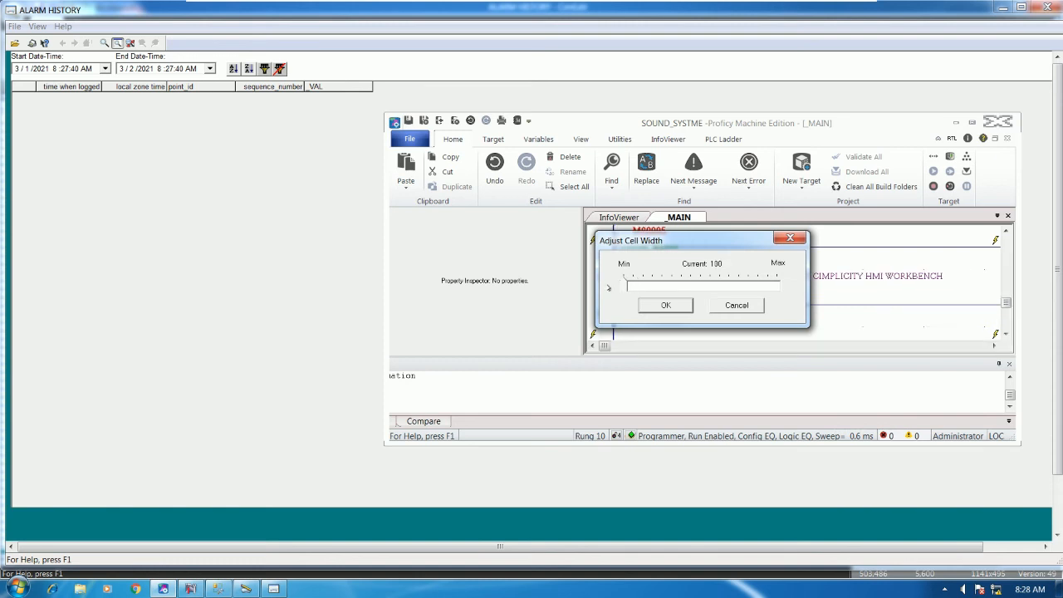
left_click(658, 306)
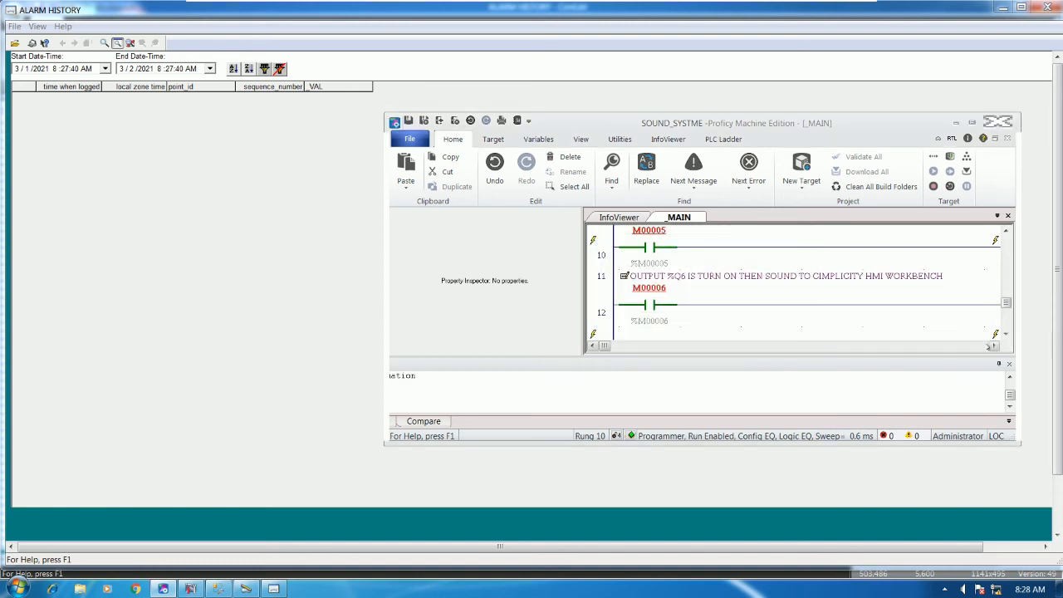
left_click(972, 123)
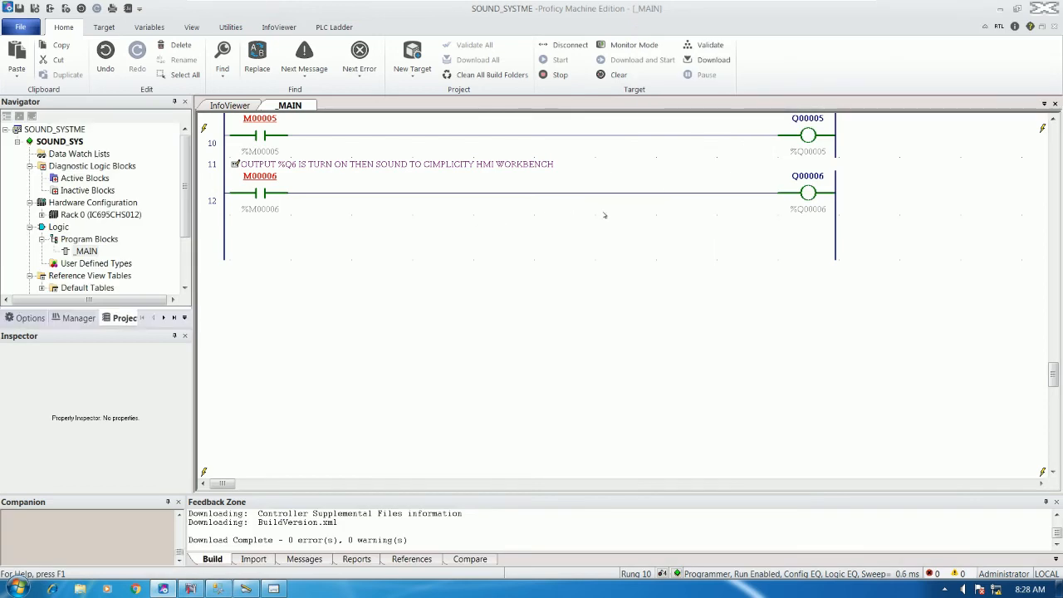
left_click(661, 140)
scroll(707, 205, "up", 3)
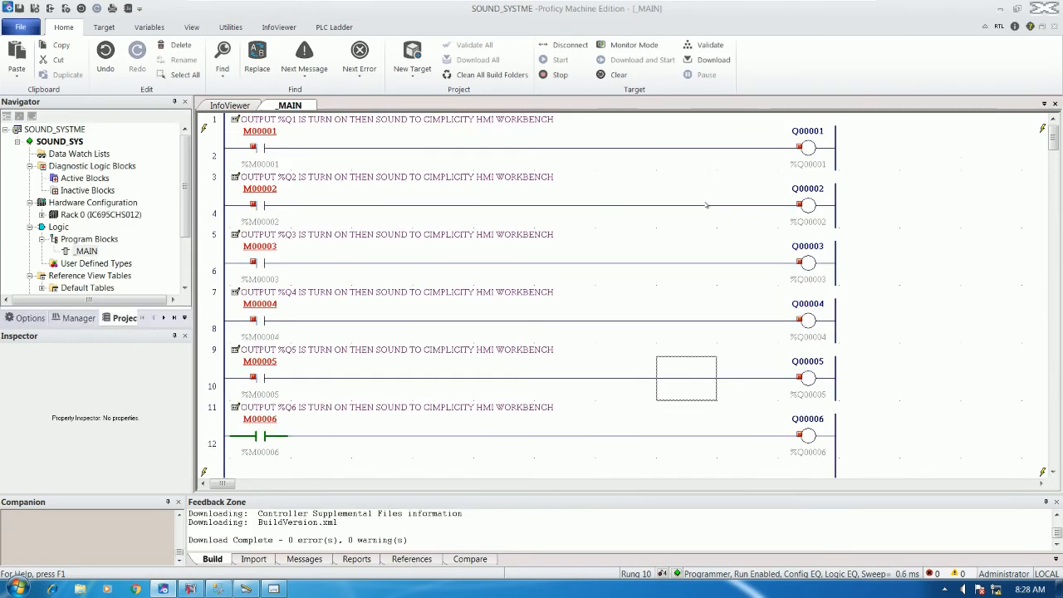
left_click(1000, 8)
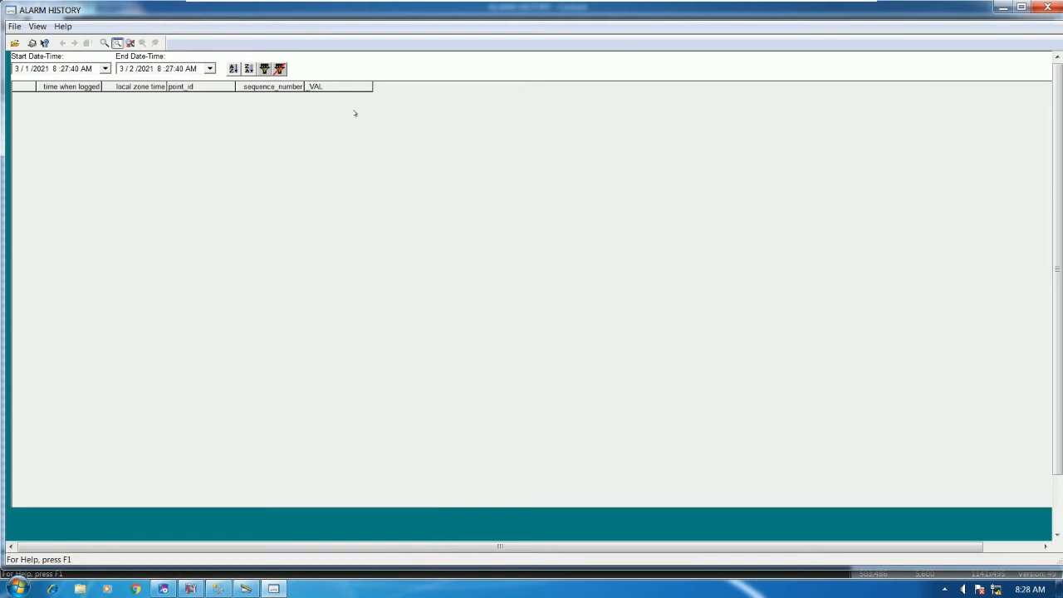
Close the ALARM HISTORY runtime window and test-run the screen again
left_click(1047, 7)
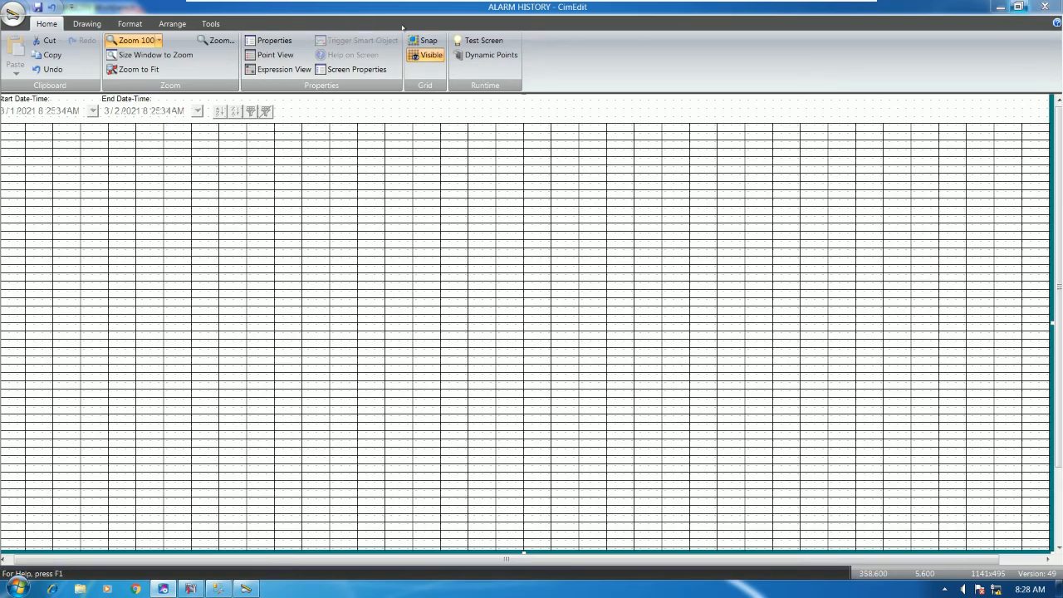
left_click(481, 40)
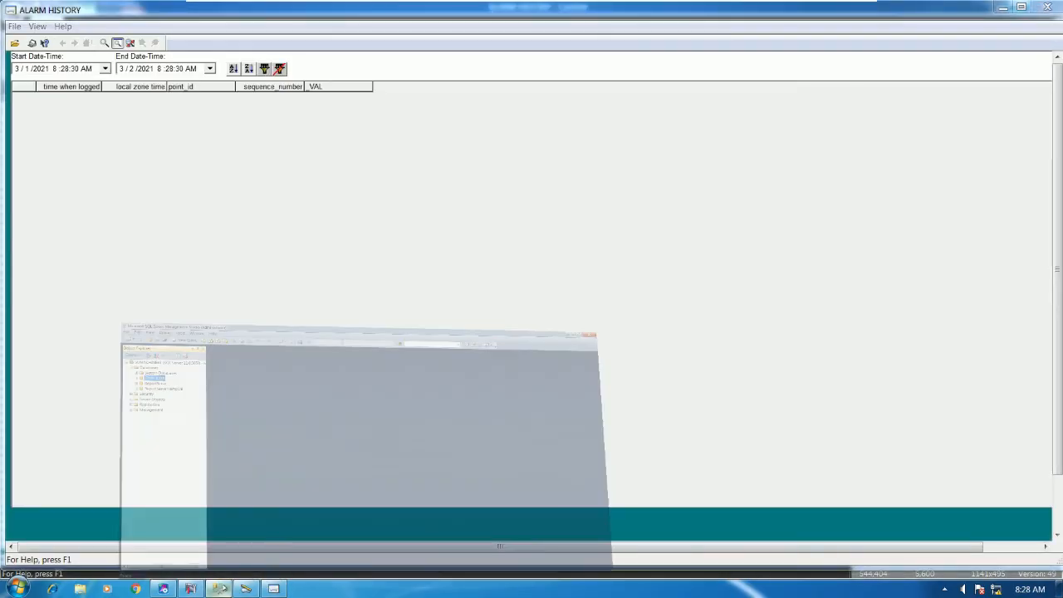
left_click(218, 588)
left_click(218, 587)
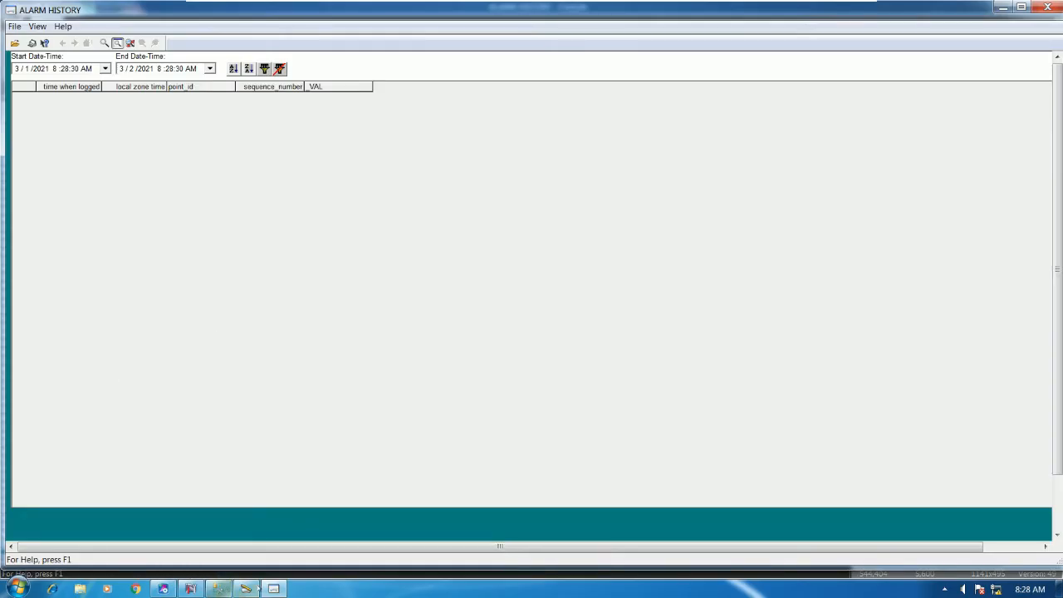
left_click(273, 588)
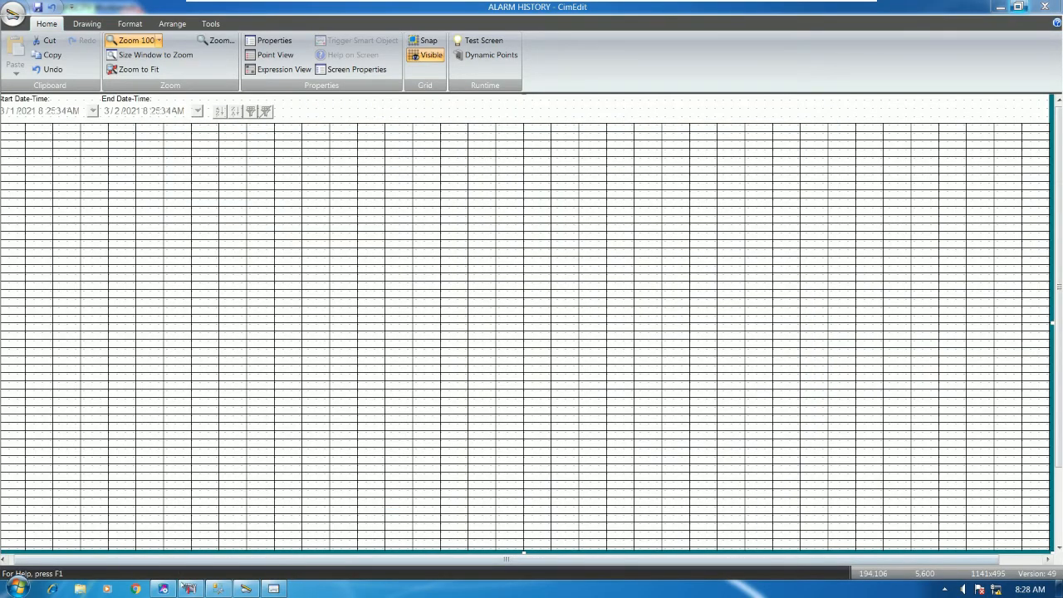
Open the ALARM VIEWER screen at runtime from Workbench's Screens list
left_click(191, 588)
left_click(49, 64)
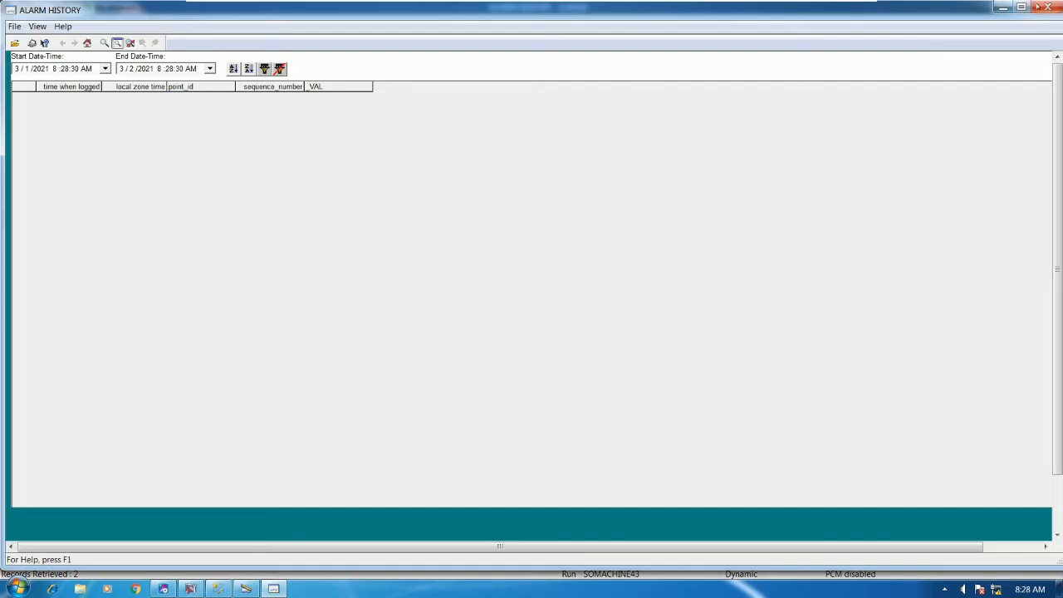
left_click(1047, 7)
double_click(254, 87)
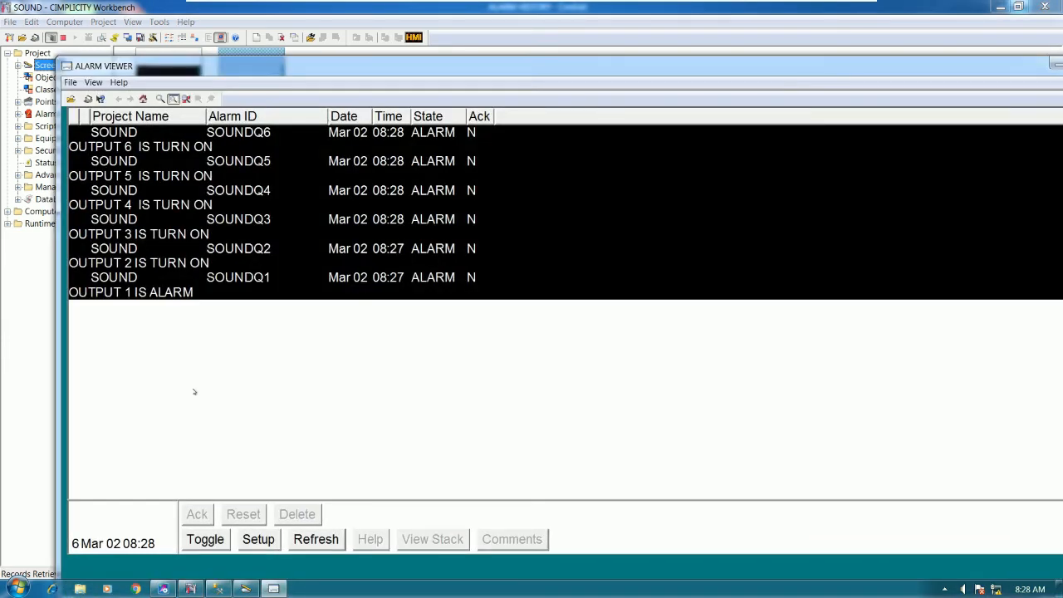
Switch ALARM VIEWER to one-alarm-per-line display and set the window aside
left_click(205, 541)
left_click_drag(872, 72, 626, 112)
left_click(814, 101)
left_click(294, 225)
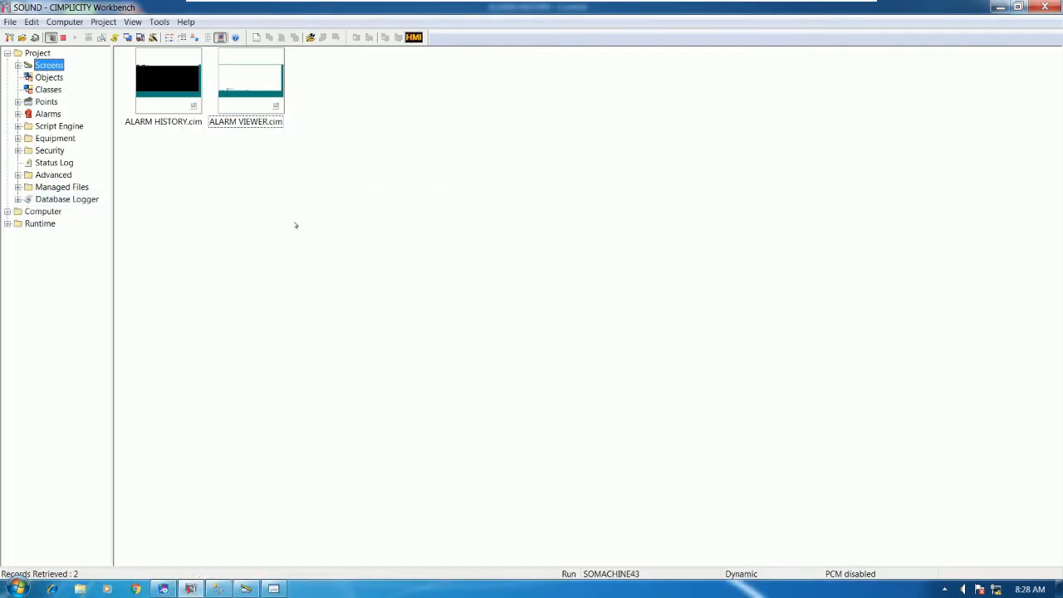
Check the DATA_LOG logger configuration, then open the ALARM HISTORY screen
left_click(68, 200)
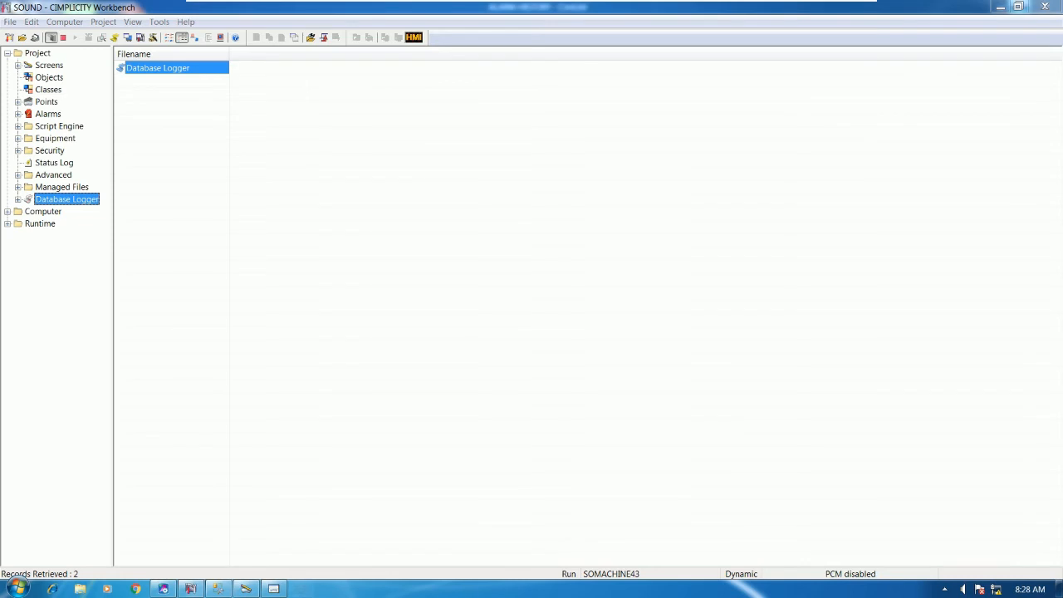
double_click(68, 113)
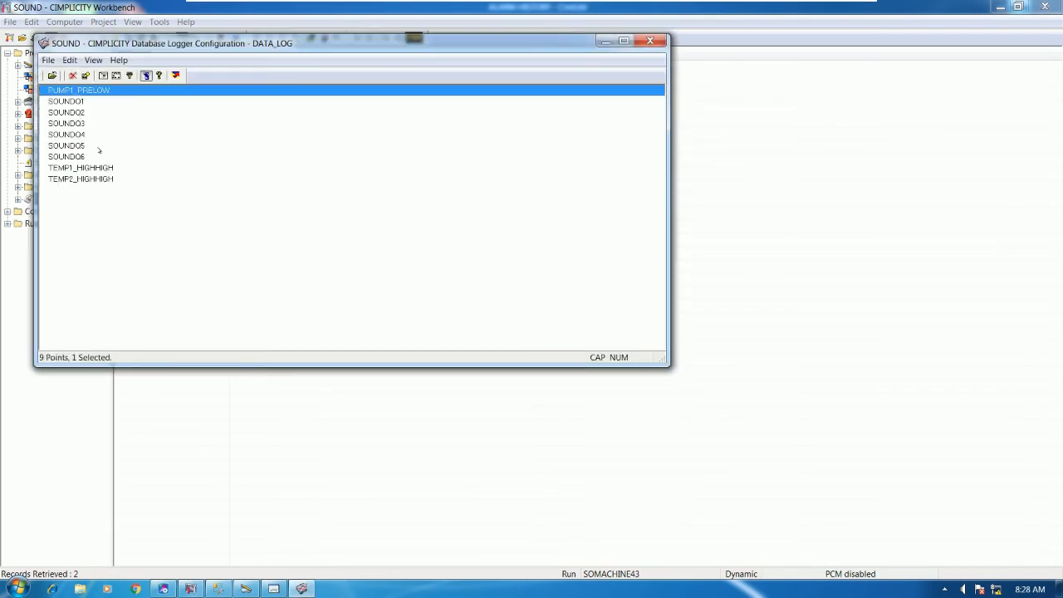
left_click(650, 40)
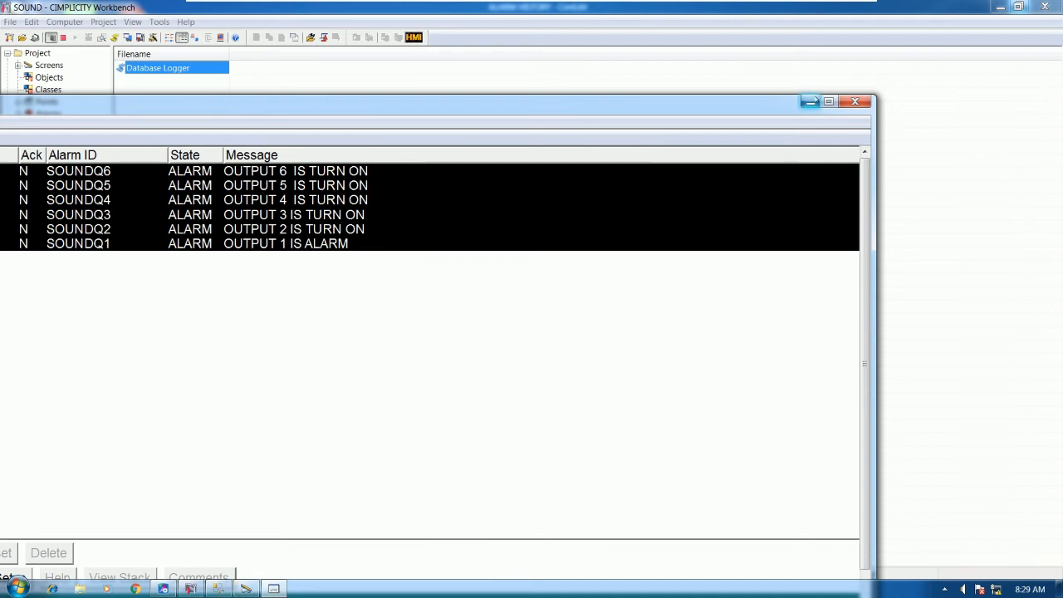
left_click(812, 102)
left_click(48, 65)
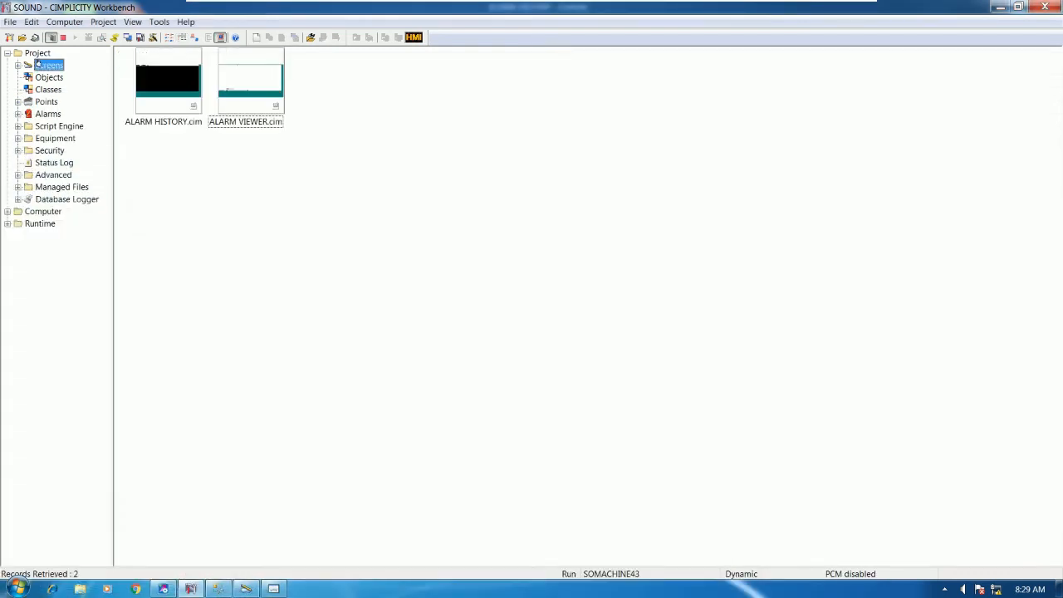
left_click(179, 93)
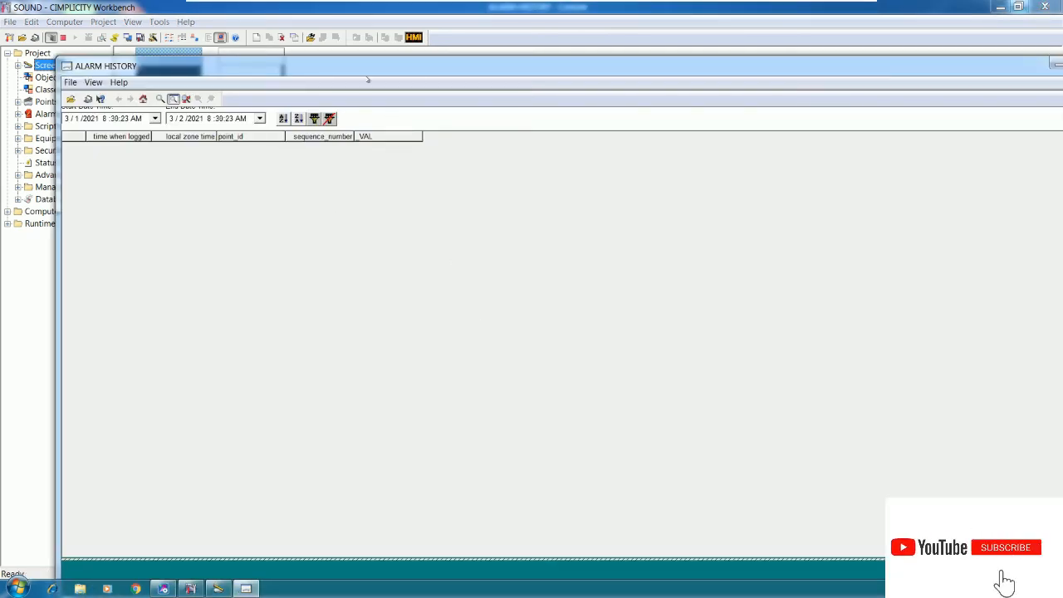
Stop the SOUND project, confirming both the stop prompt and the CimEdit shutdown warning
left_click_drag(360, 71, 496, 143)
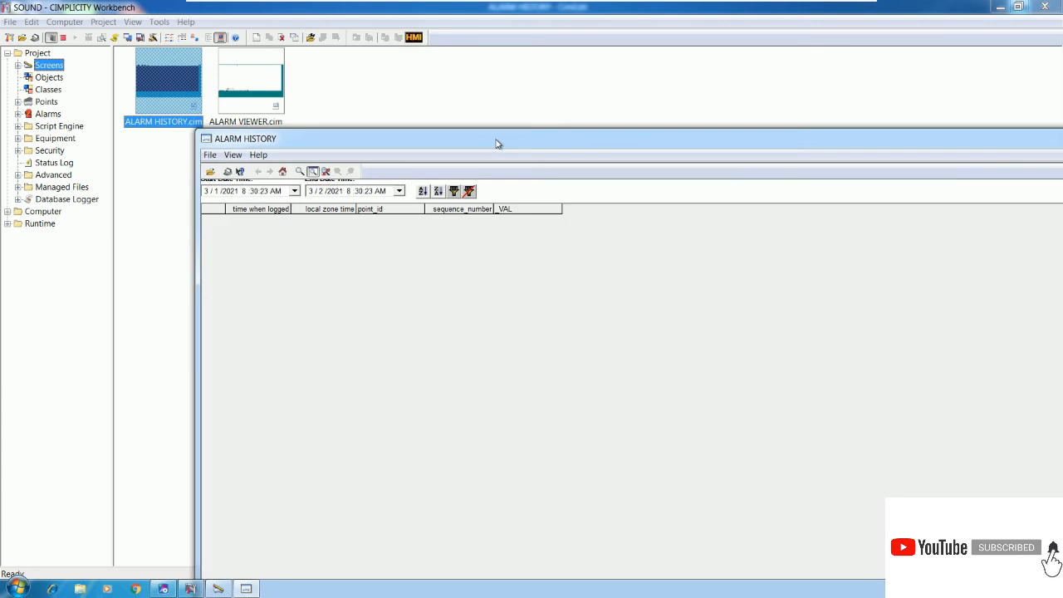
left_click(62, 38)
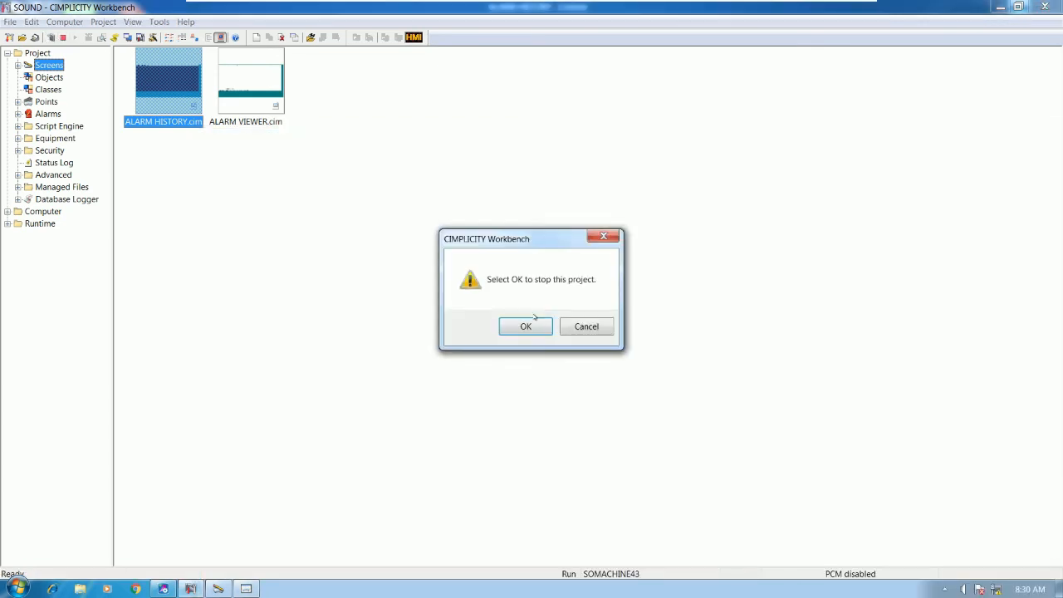
left_click(528, 328)
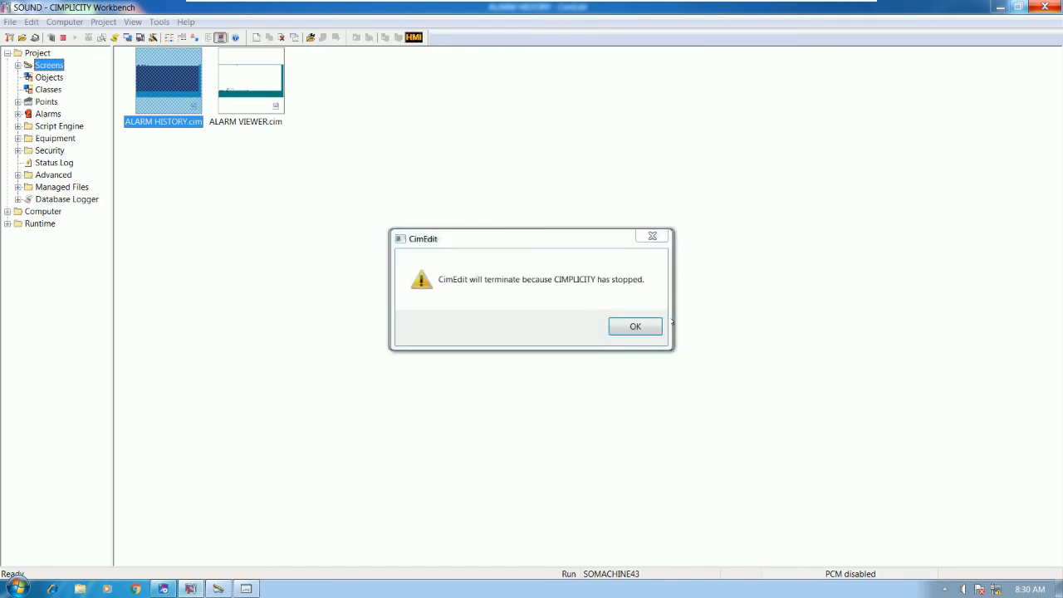
left_click(654, 329)
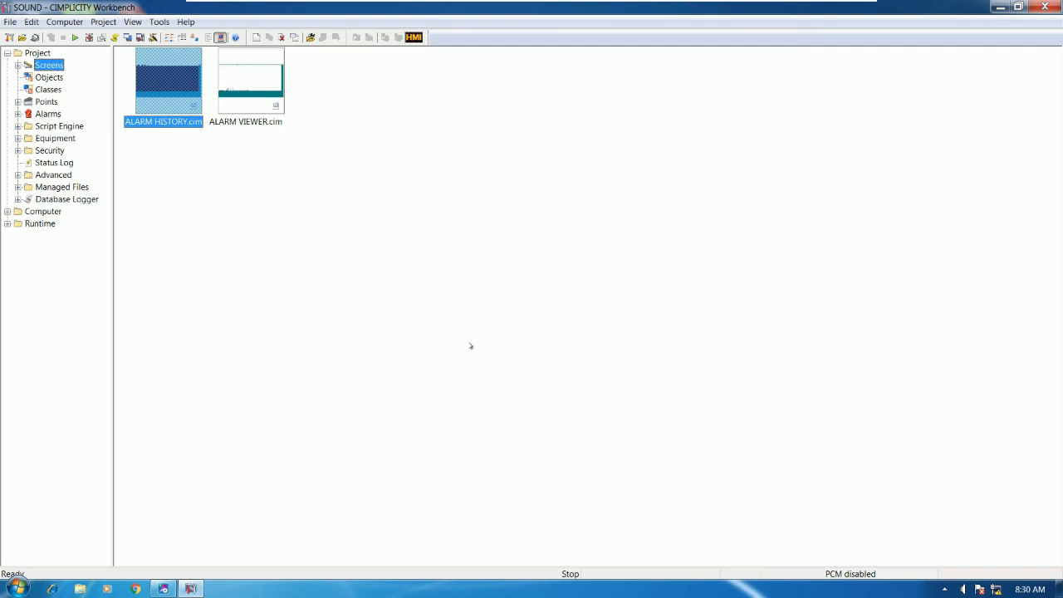
Update the runtime configuration from the master and clear the cor_recstat status log
left_click(89, 37)
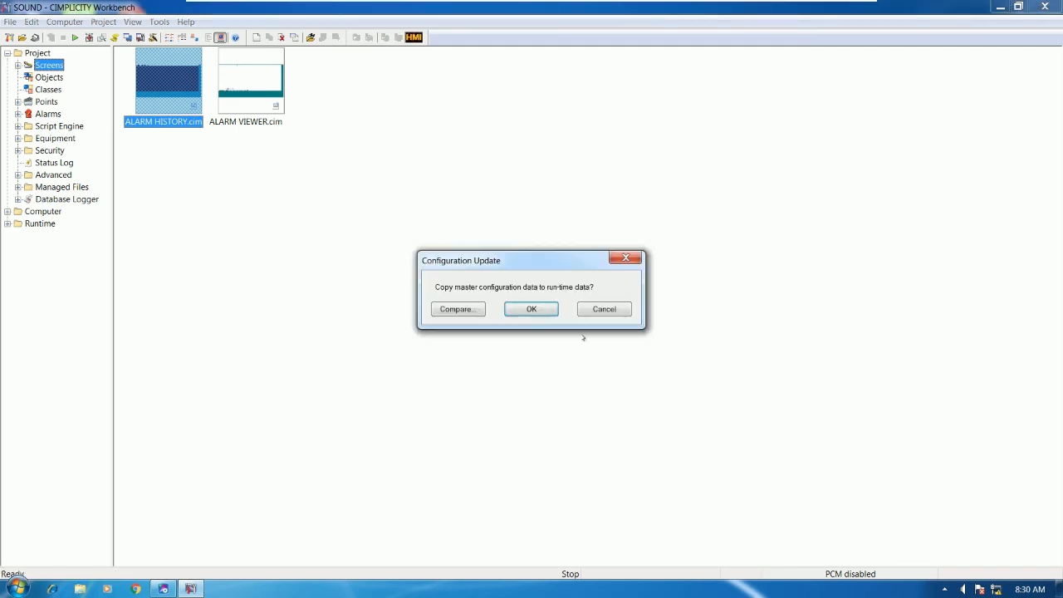
left_click(531, 308)
left_click(115, 37)
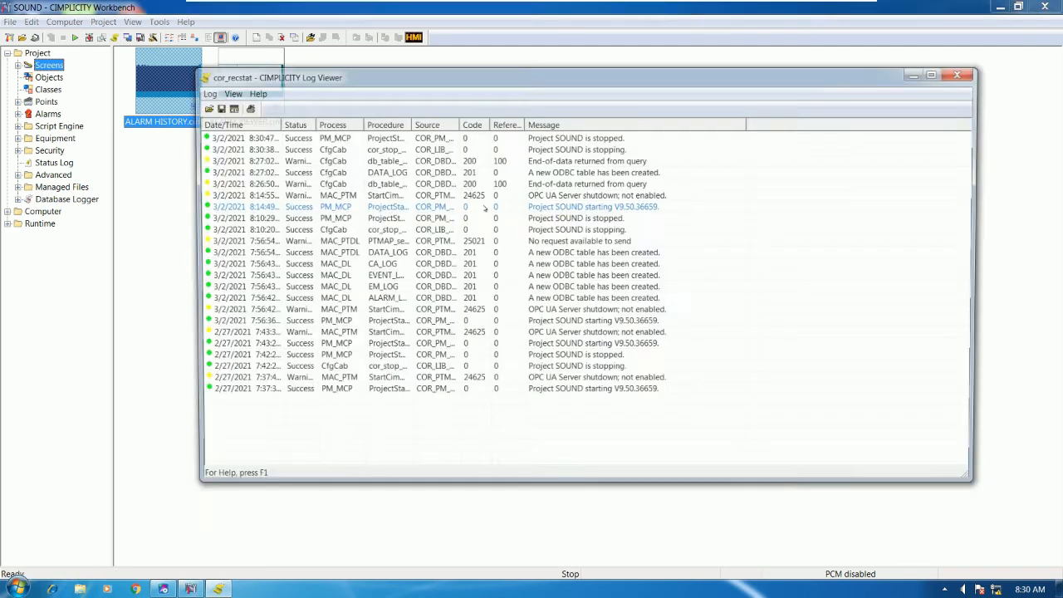
left_click(226, 92)
left_click(241, 191)
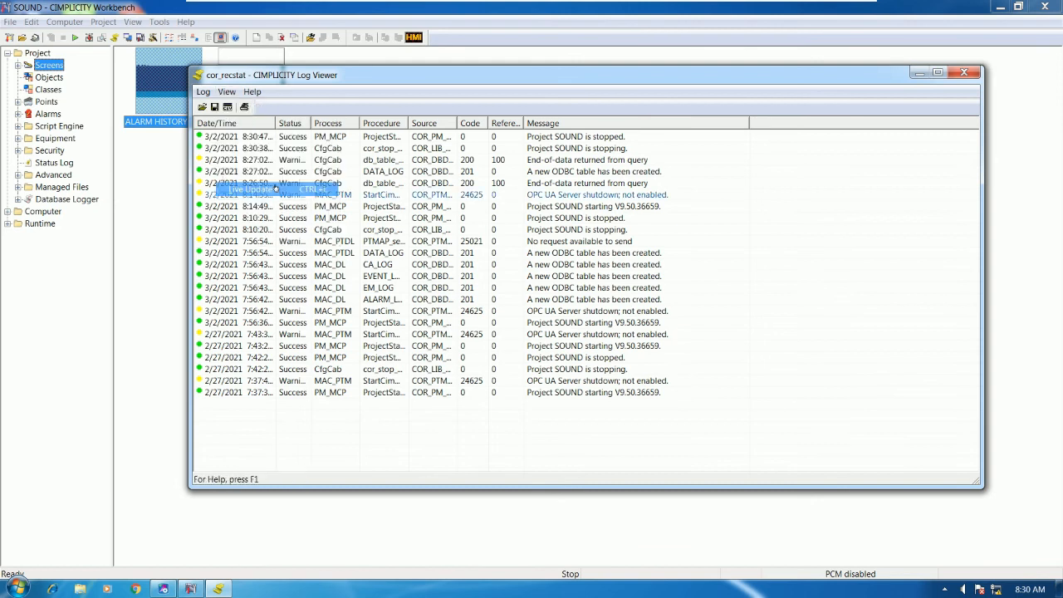
left_click(203, 92)
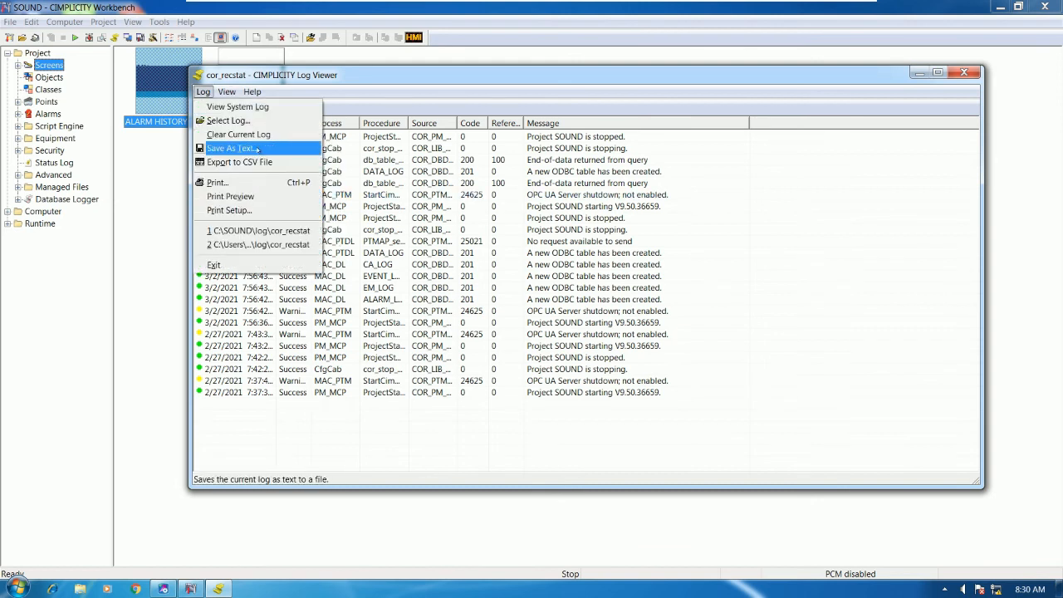
left_click(261, 137)
left_click(581, 312)
Restart the SOUND project and arrange the Log Viewer and startup status windows
left_click_drag(443, 76, 573, 100)
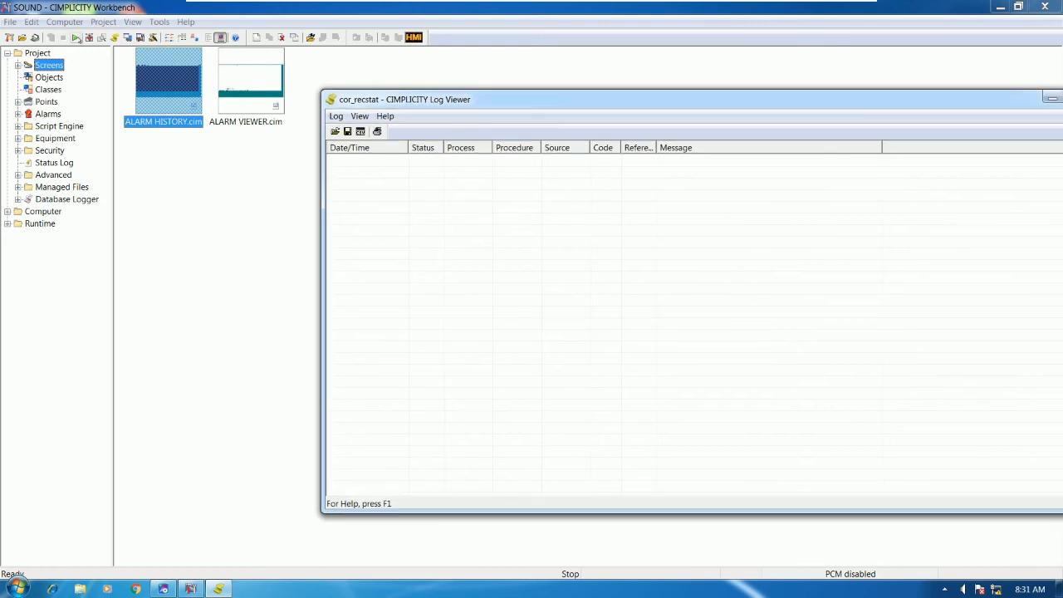
left_click(74, 37)
left_click(508, 326)
left_click_drag(610, 102, 823, 140)
left_click_drag(488, 219, 214, 159)
left_click_drag(689, 139, 570, 122)
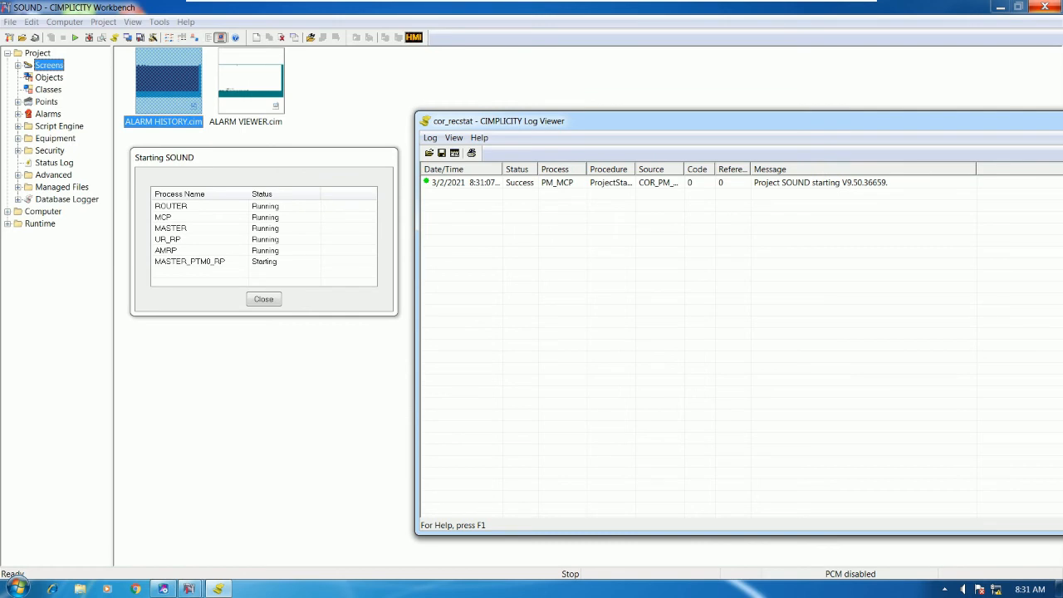
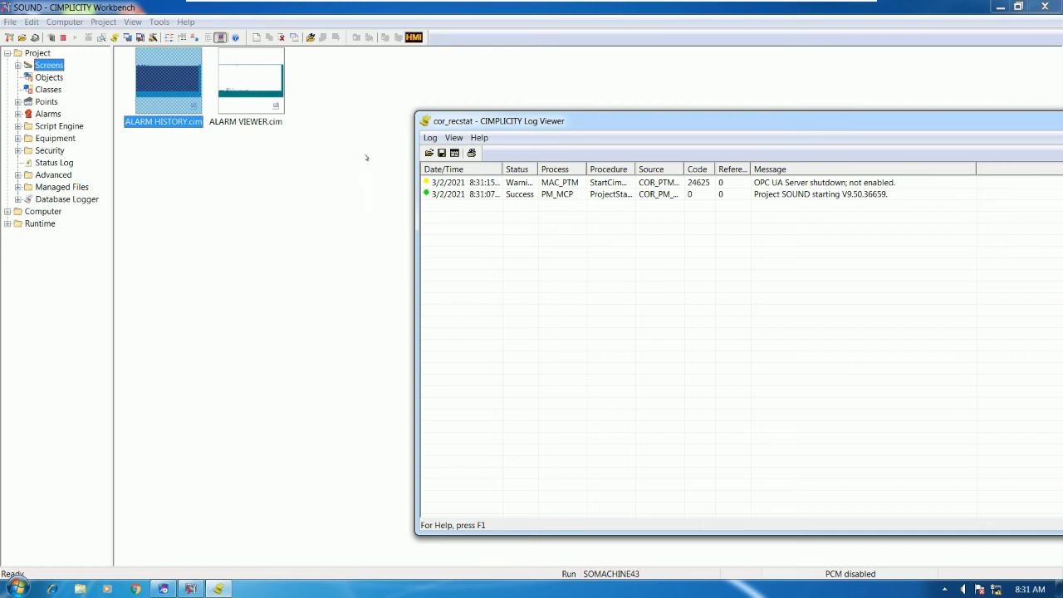
Glance at the PLC ladder in Proficy Machine Edition, then return to Workbench and select ALARM VIEWER.cim
left_click(165, 589)
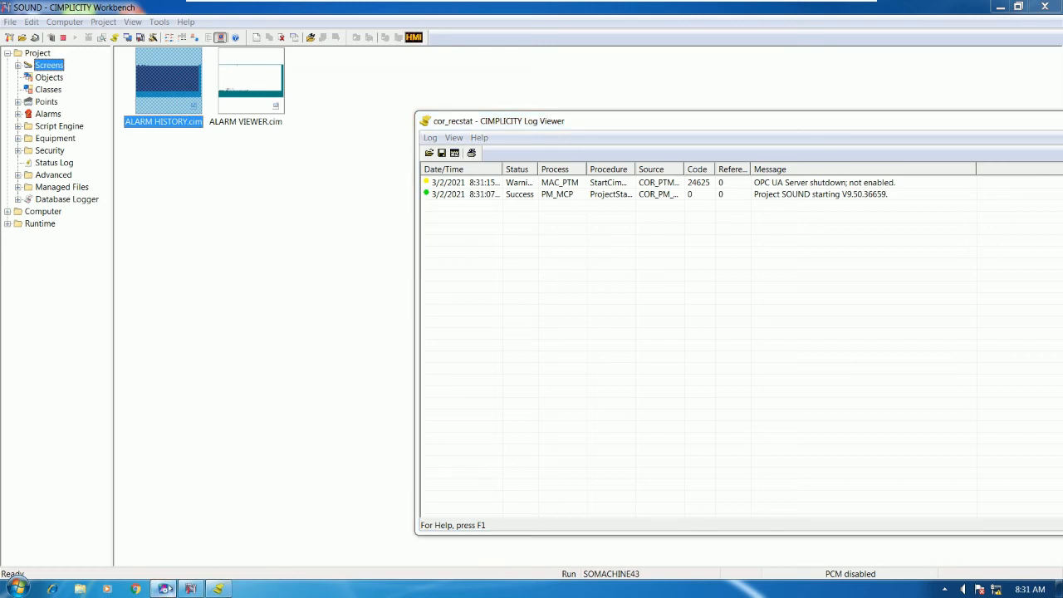
left_click(167, 589)
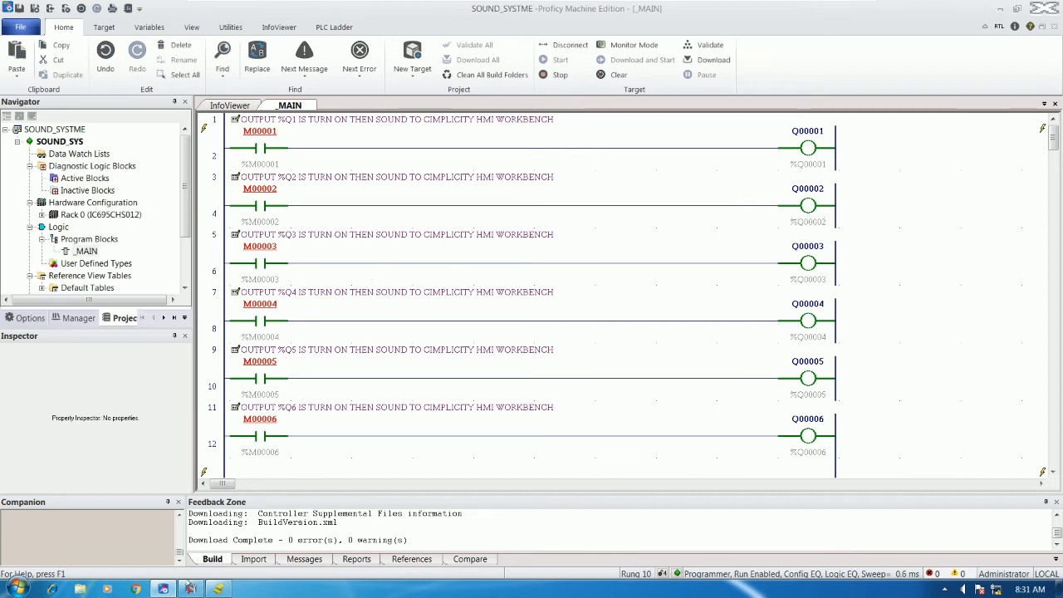
left_click(190, 588)
left_click(256, 97)
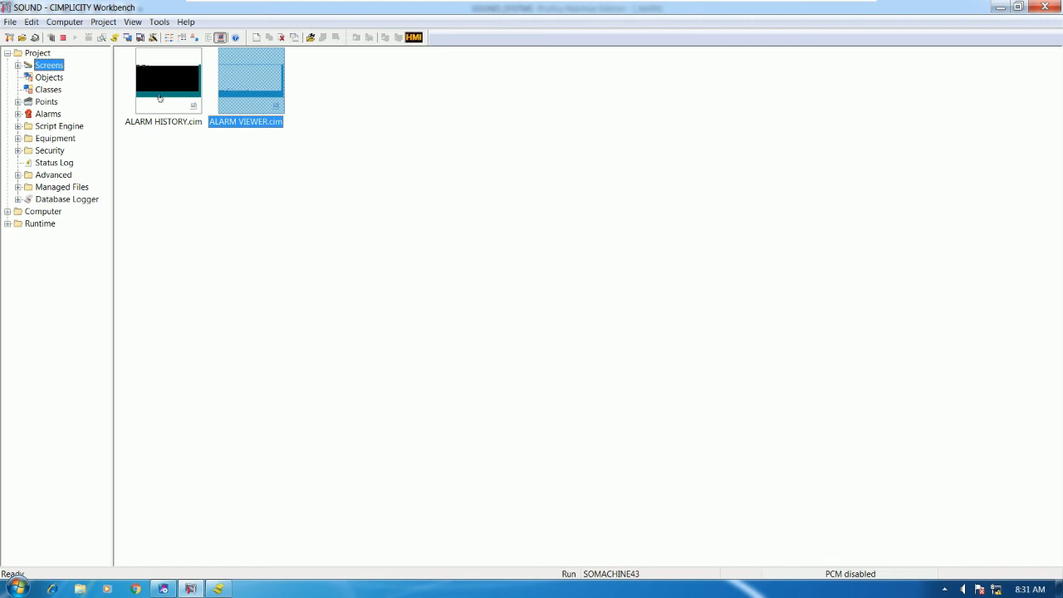
Run the ALARM HISTORY and ALARM VIEWER screens, switching the alarm list to single-line layout
left_click(176, 97)
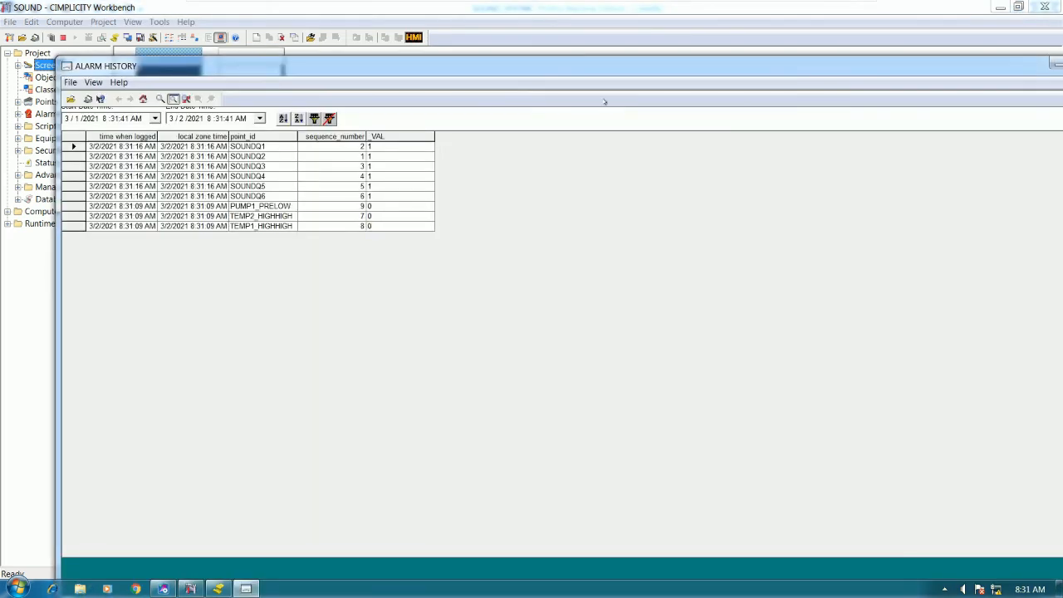
left_click_drag(359, 88, 403, 177)
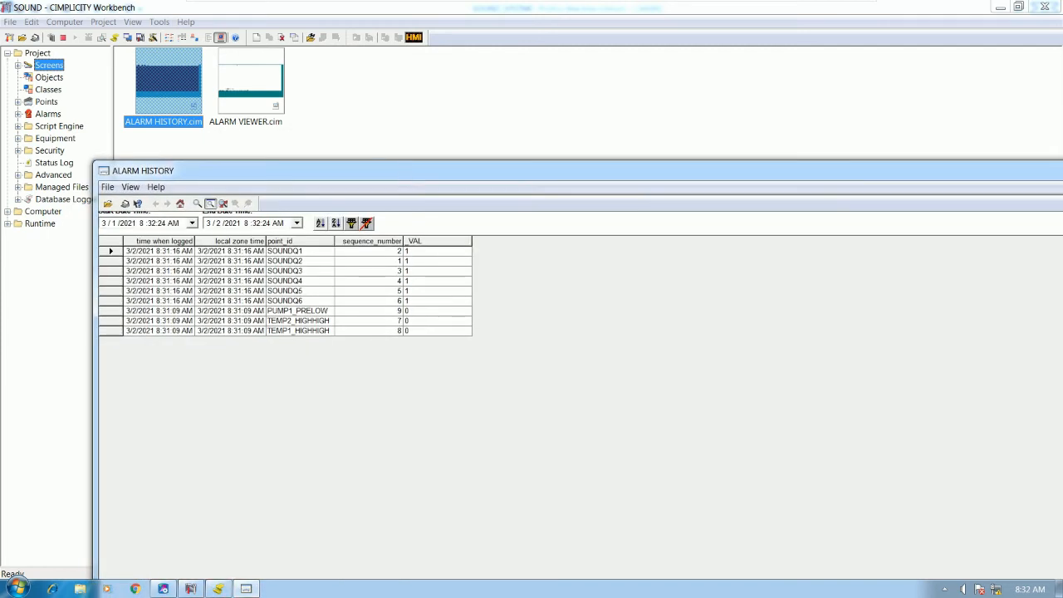
double_click(264, 95)
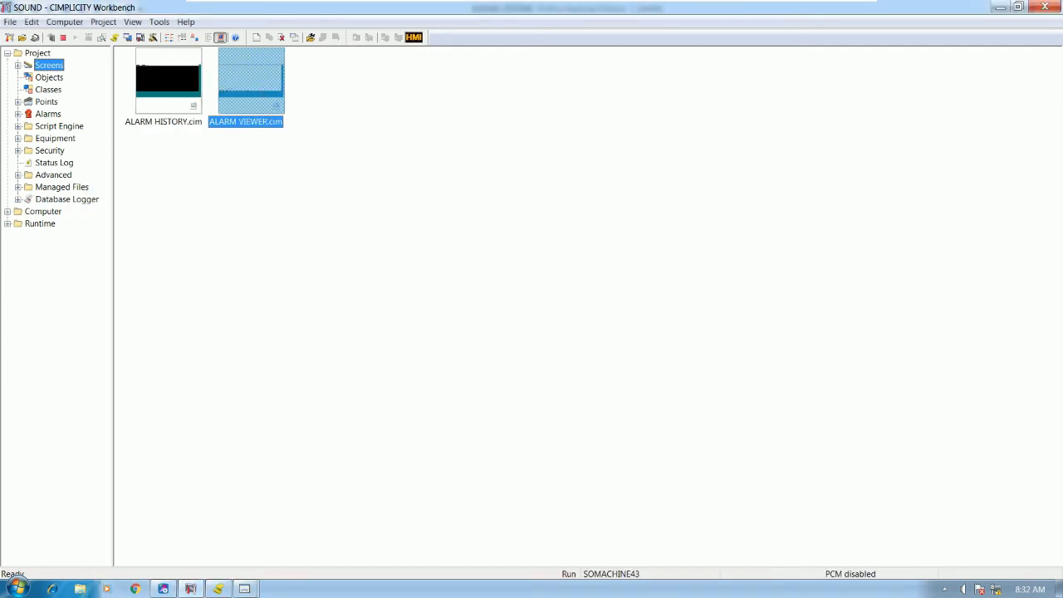
left_click(203, 539)
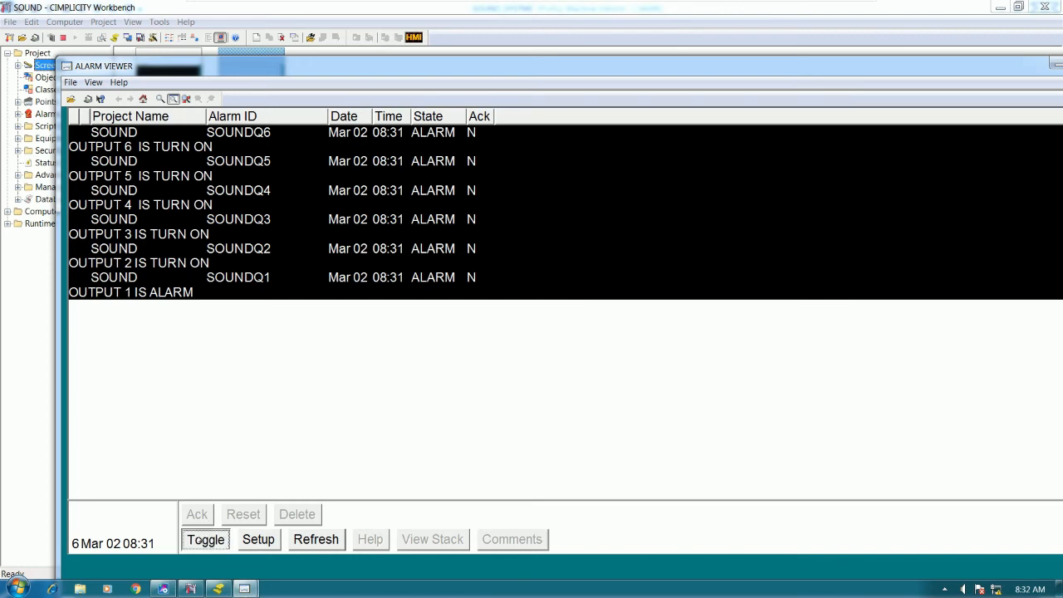
left_click_drag(401, 68, 763, 191)
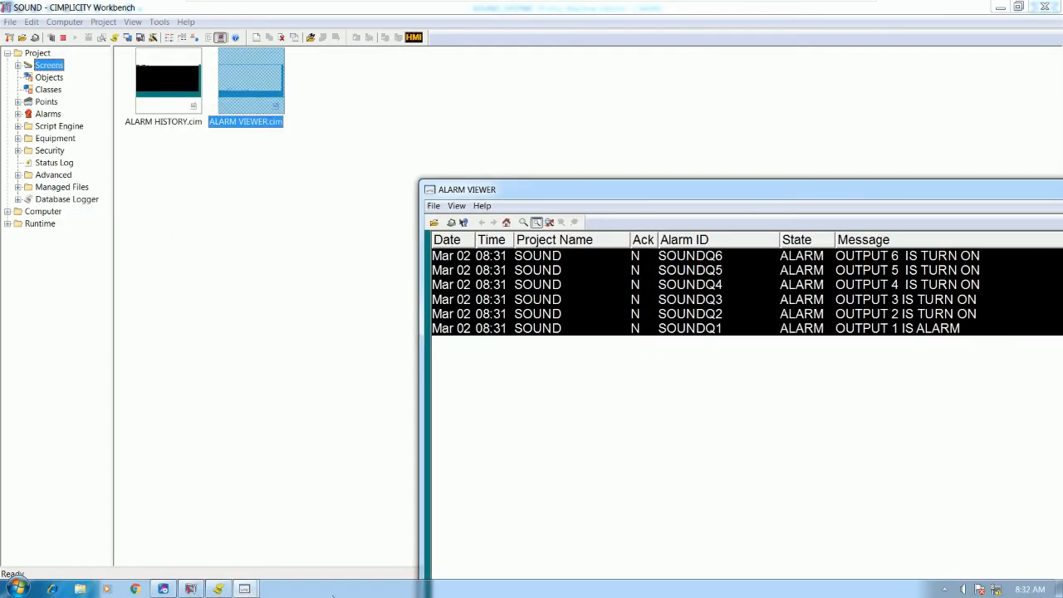
Rearrange the two runtime alarm windows, then close both of them
left_click(232, 561)
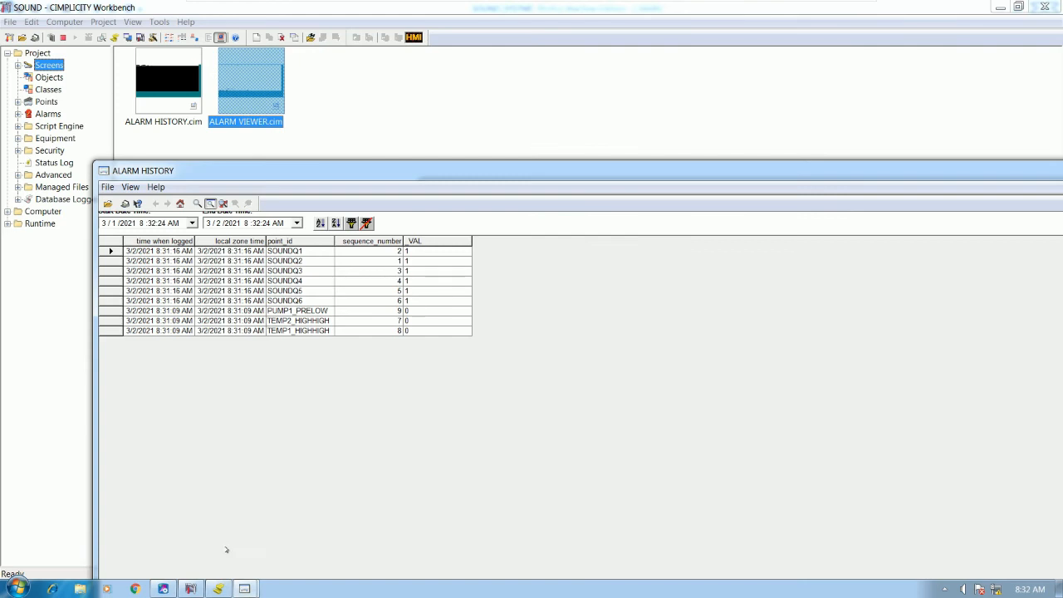
mouse_move(244, 588)
left_click(304, 532)
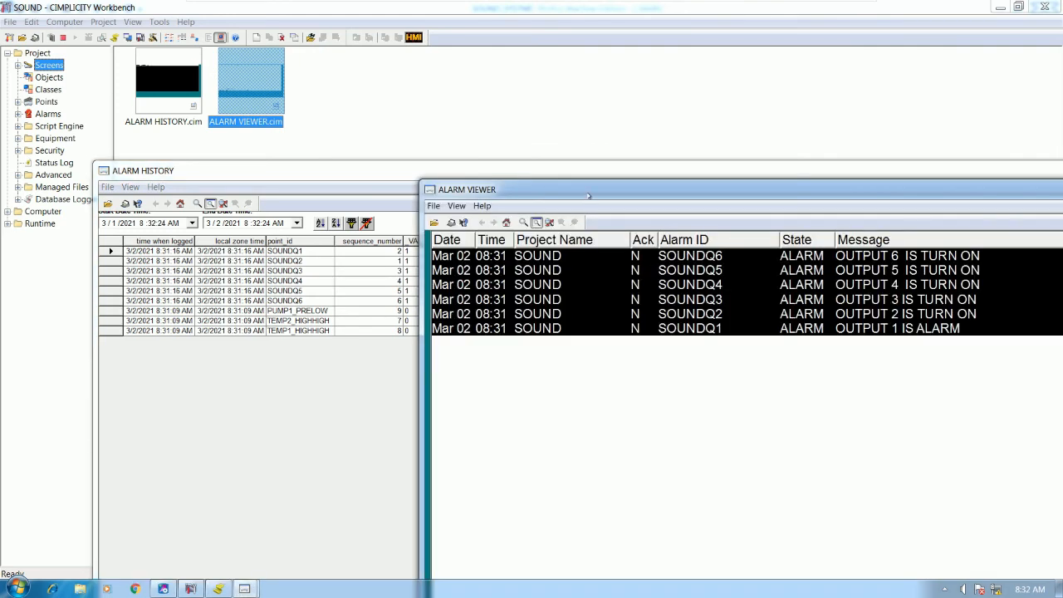
left_click_drag(588, 196, 595, 186)
double_click(309, 176)
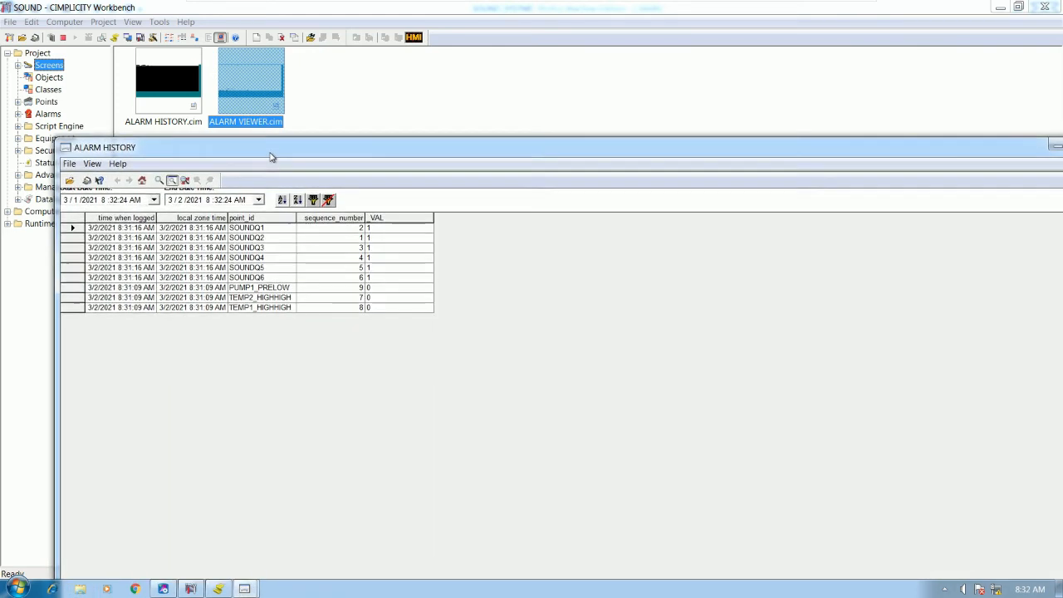
mouse_move(244, 589)
left_click(332, 533)
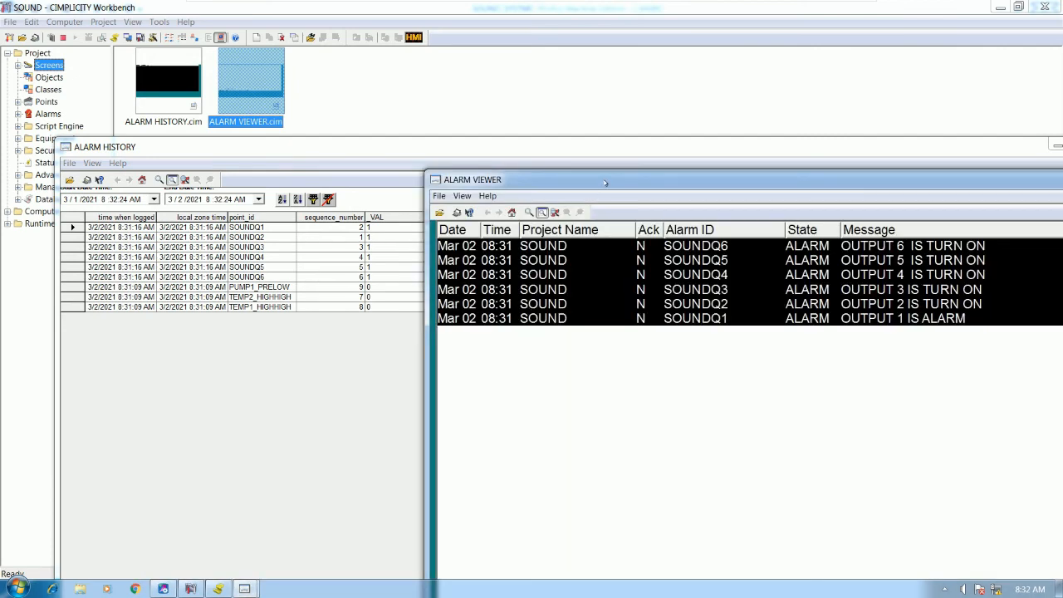
left_click_drag(629, 187, 318, 210)
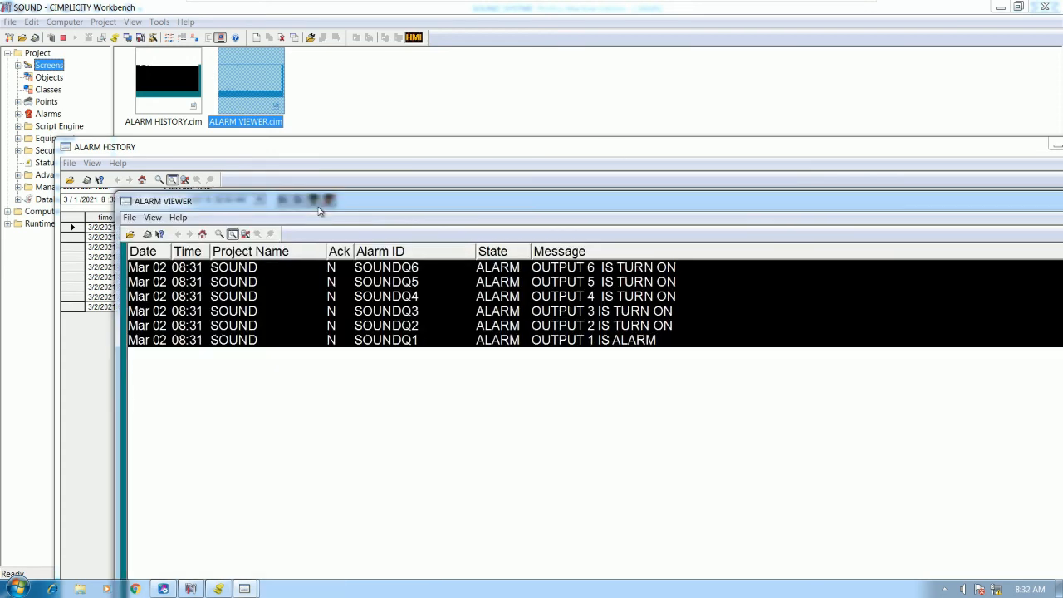
left_click_drag(1008, 204, 668, 248)
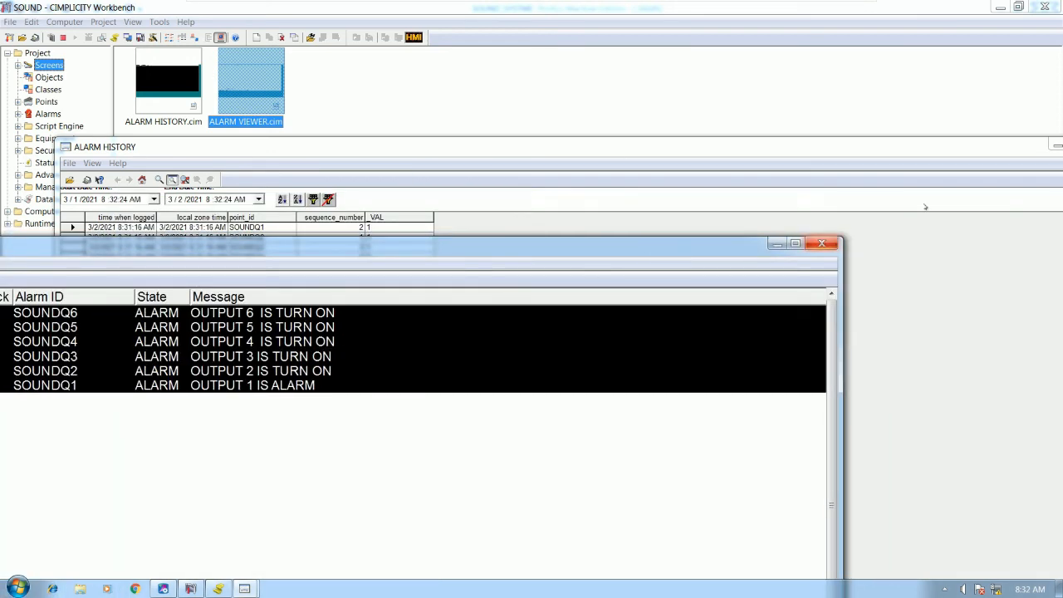
left_click(820, 245)
left_click_drag(975, 152, 601, 186)
left_click(729, 180)
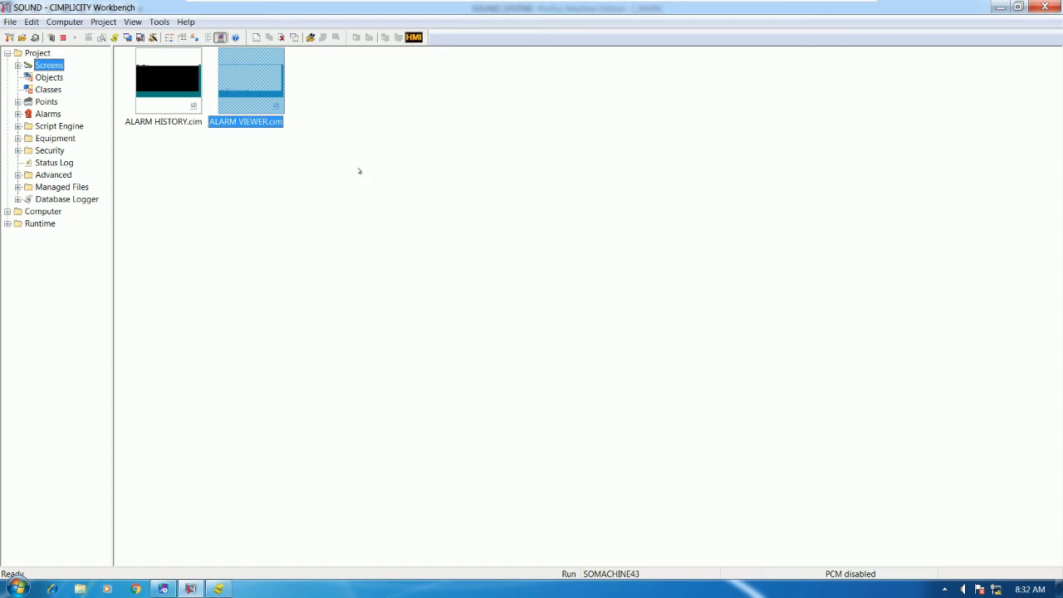
Create a new blank screen from the Screens list
left_click(356, 169)
right_click(349, 158)
left_click(369, 161)
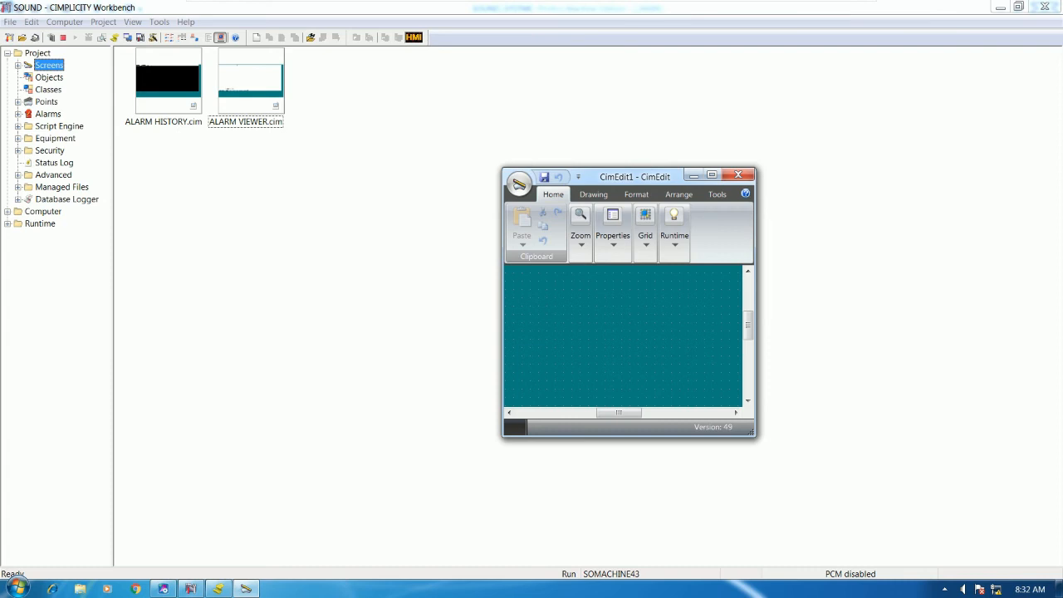
Maximize the new screen and set its Geometry width to 600 pt
double_click(645, 174)
right_click(518, 496)
left_click(557, 487)
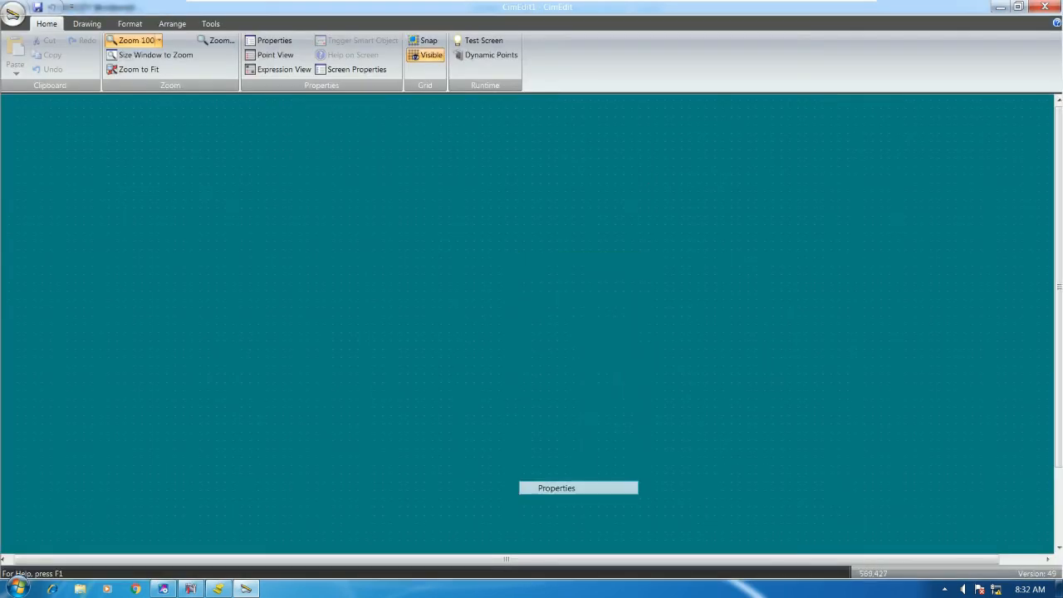
left_click(440, 167)
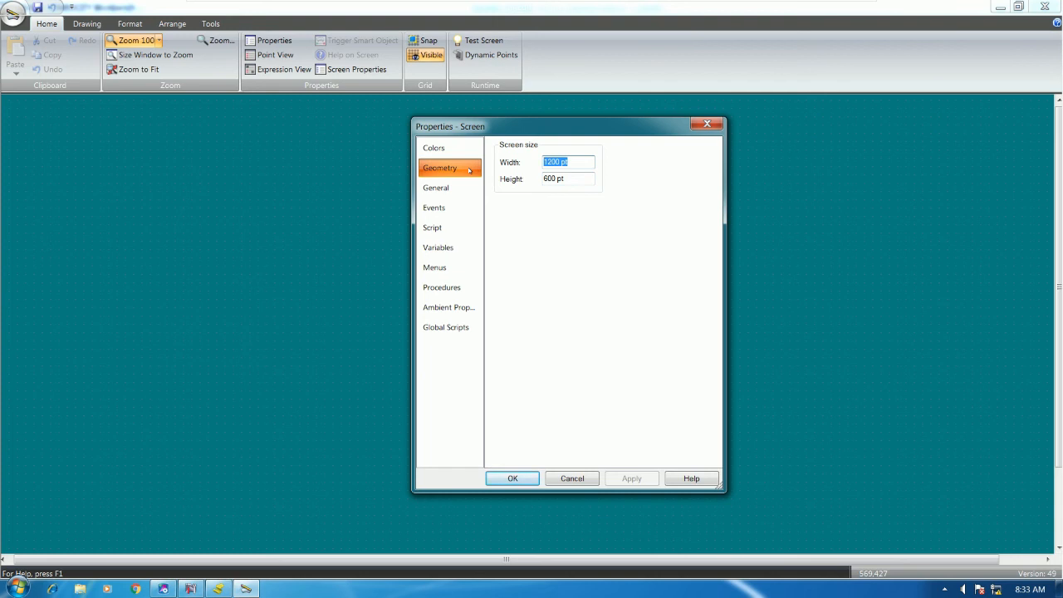
type("600")
key("Tab")
key("Return")
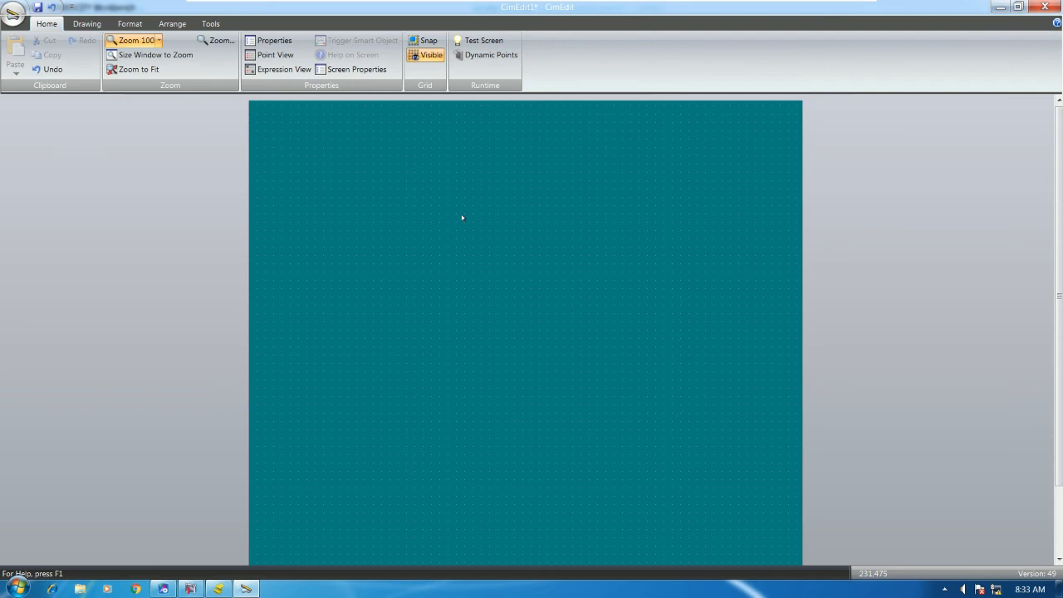
Set the screen's Geometry height to 500 pt
right_click(403, 219)
left_click(448, 452)
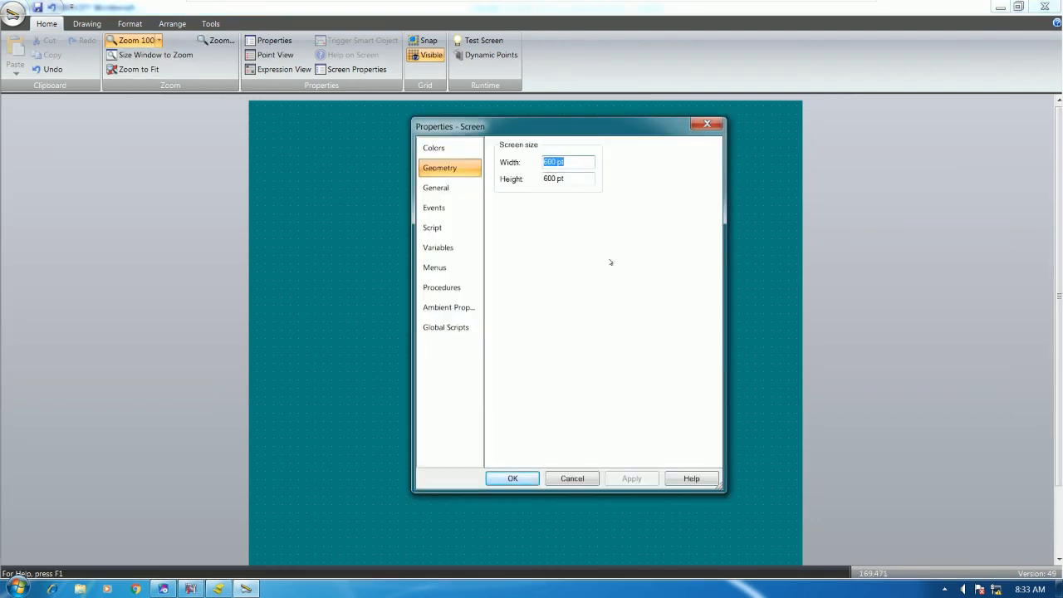
key("Tab")
type("500")
key("Return")
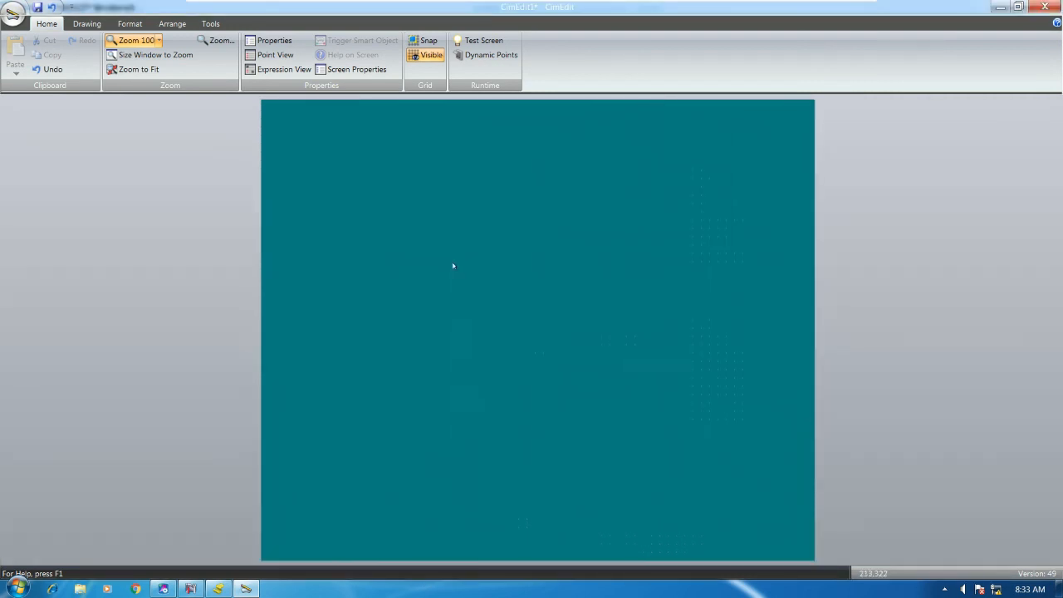
left_click(87, 23)
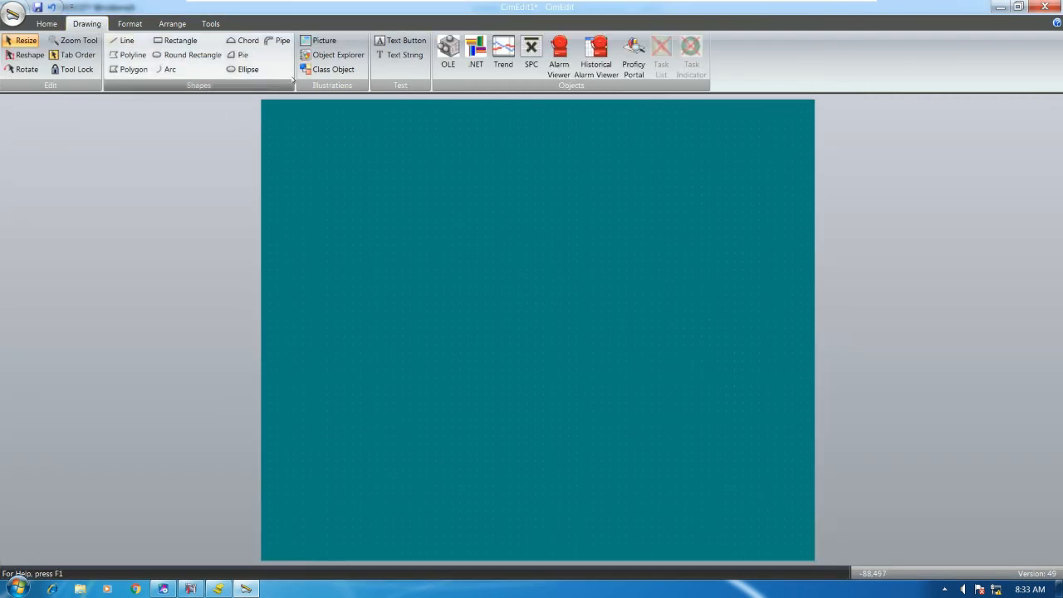
Place a stray text string on the canvas, then delete it
left_click(399, 55)
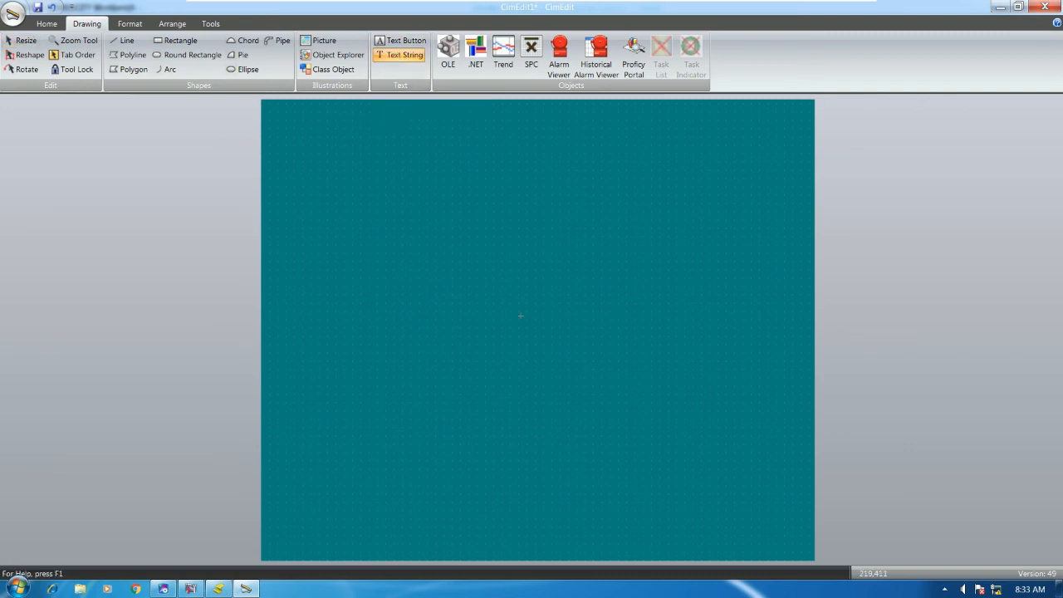
left_click(531, 390)
left_click(626, 388)
key("Delete")
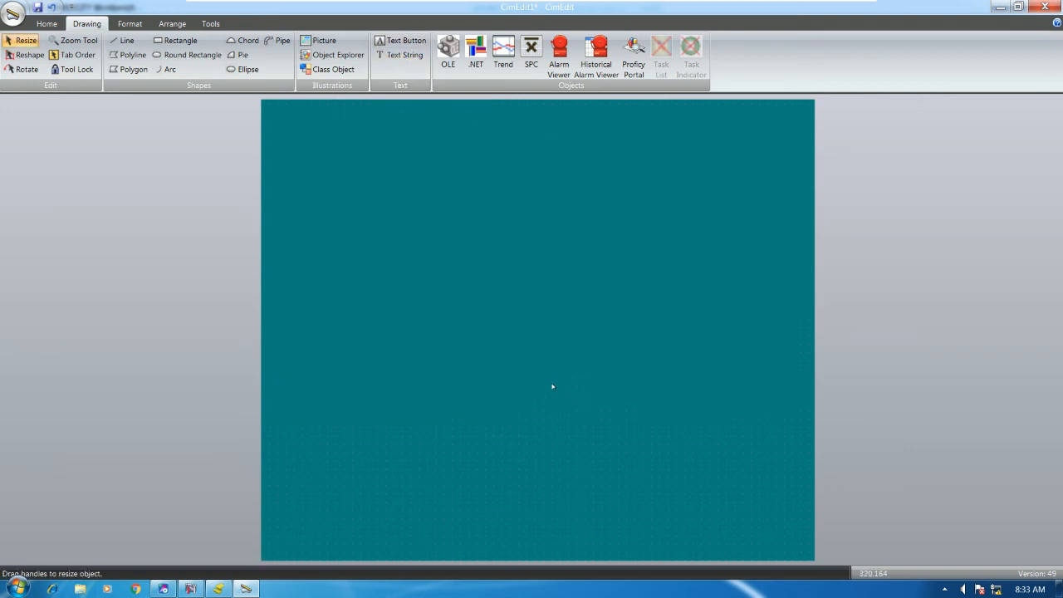
Add a text button labelled 'ALARM VIEWER SCREEN' and widen it to fit the label
left_click(401, 40)
left_click(494, 422)
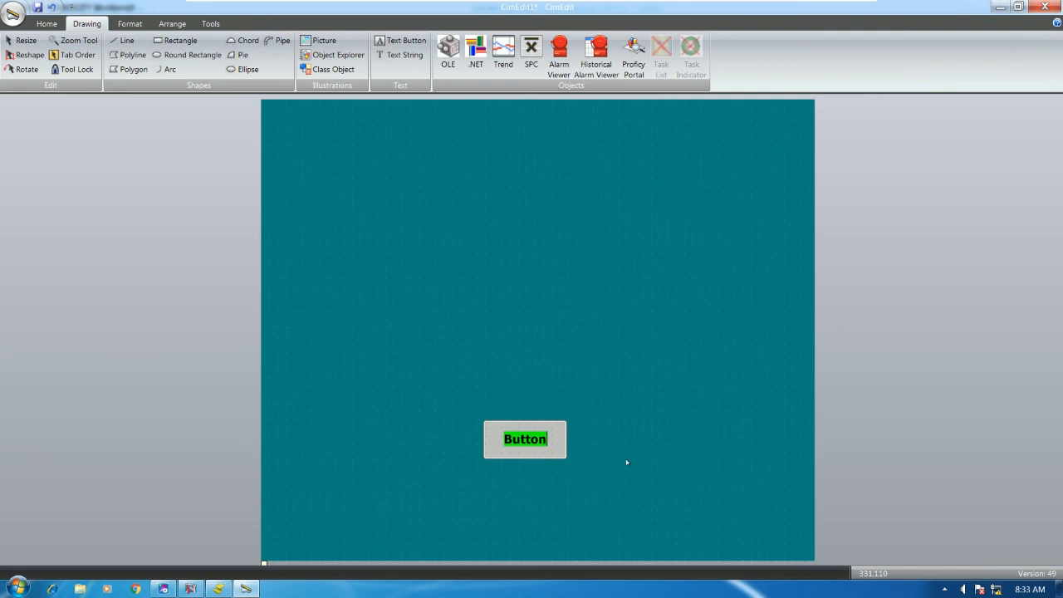
type("ALARM")
type(" VIEWE")
type("R SC")
key("Escape")
left_click_drag(567, 439, 492, 457)
Give the button a blue fill colour and drag a copy beside it
double_click(492, 458)
left_click(709, 121)
left_click(947, 225)
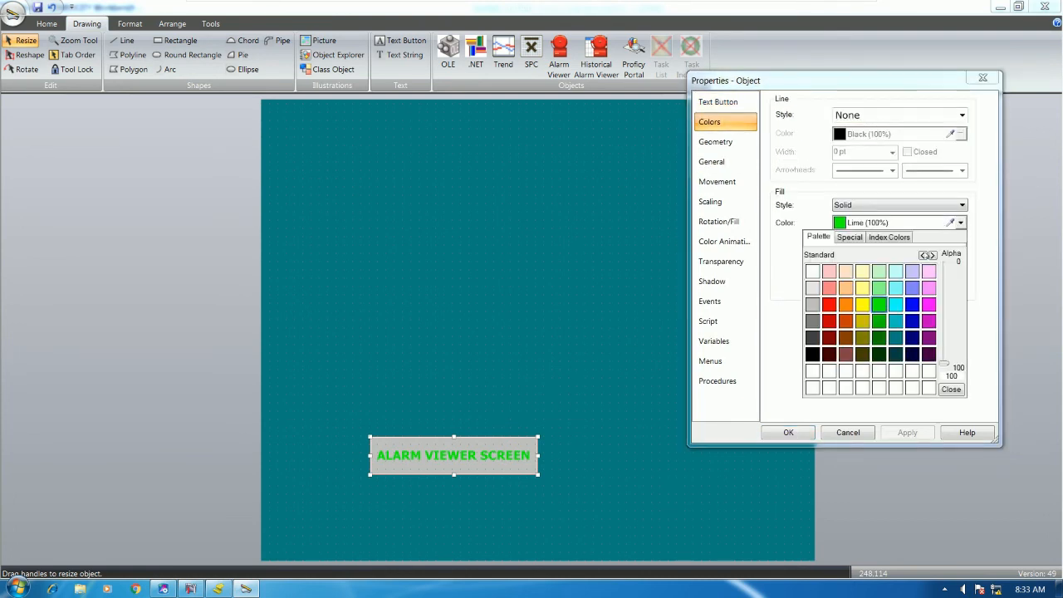
left_click(909, 306)
left_click(788, 432)
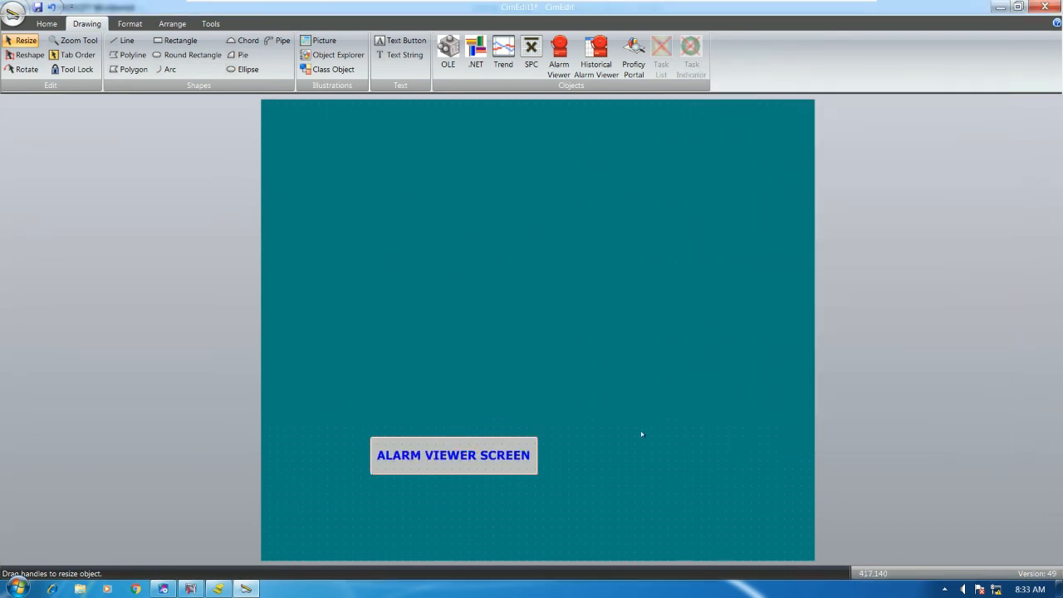
left_click(498, 456)
left_click_drag(498, 456, 653, 419)
Replace the copied button's label text with 'ALARM HISTORY SCREEN' and confirm
double_click(653, 418)
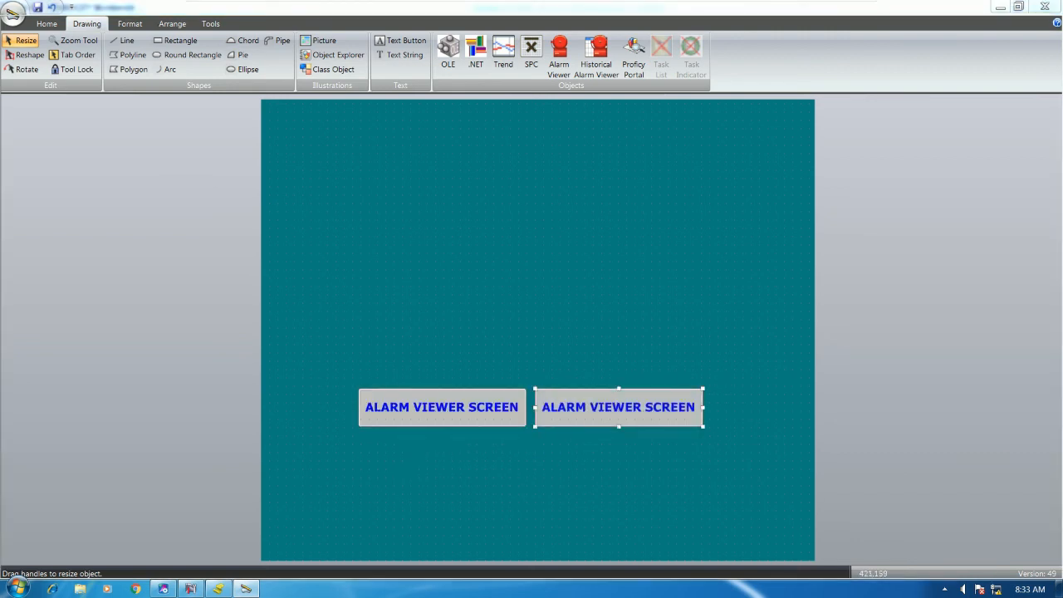
left_click(717, 101)
left_click(969, 103)
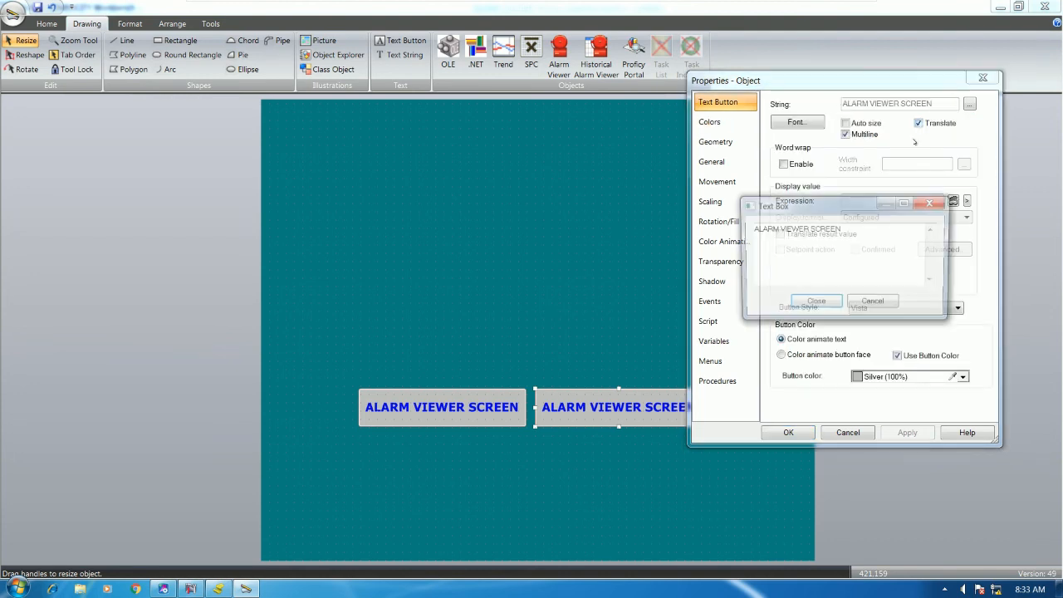
left_click_drag(851, 229, 552, 238)
type("AL")
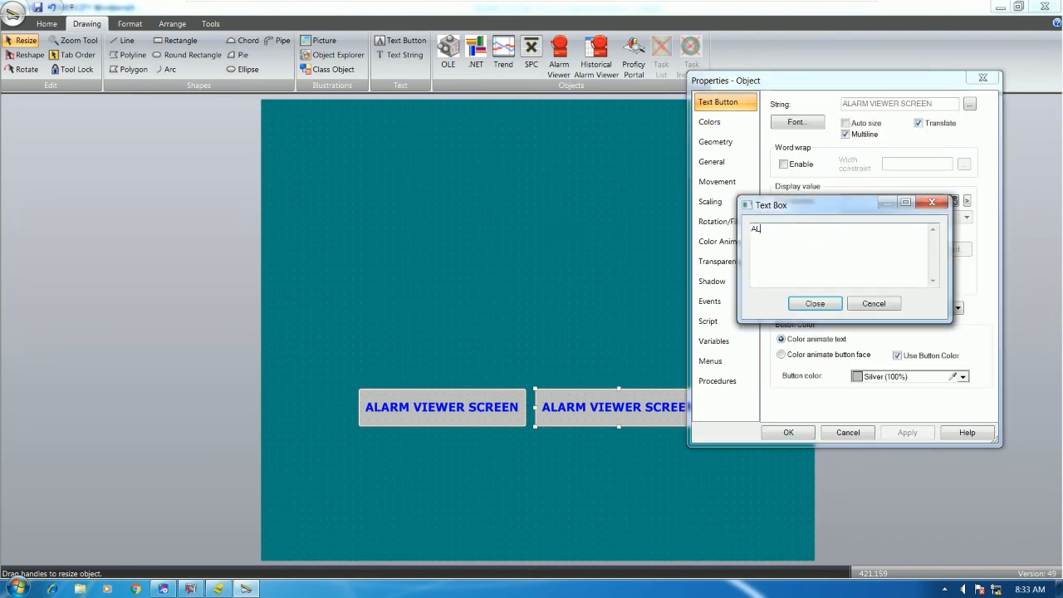
type("ARM HISTORY SCREEN")
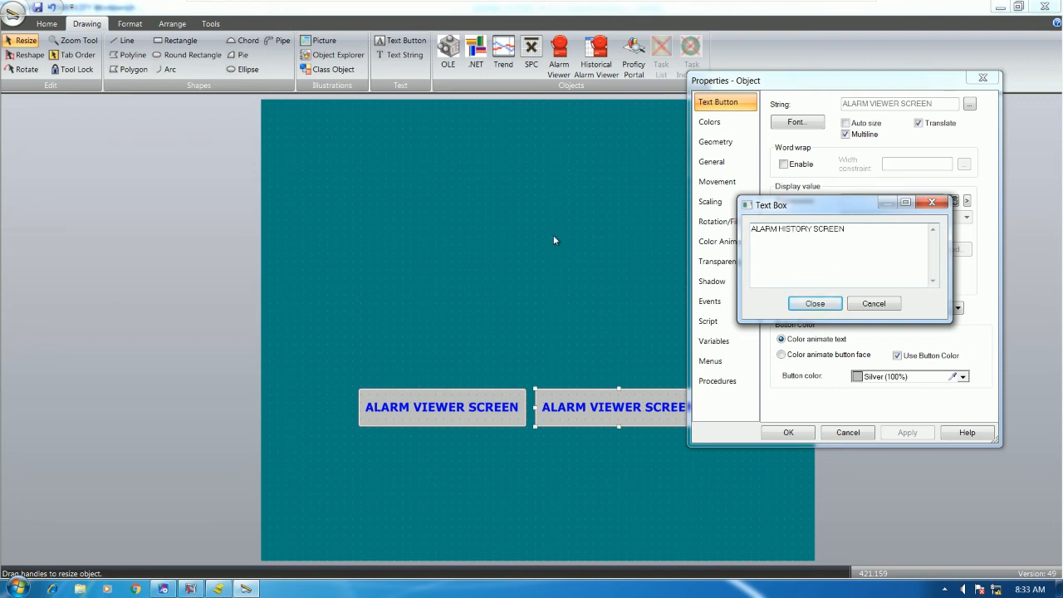
left_click(814, 303)
left_click(787, 431)
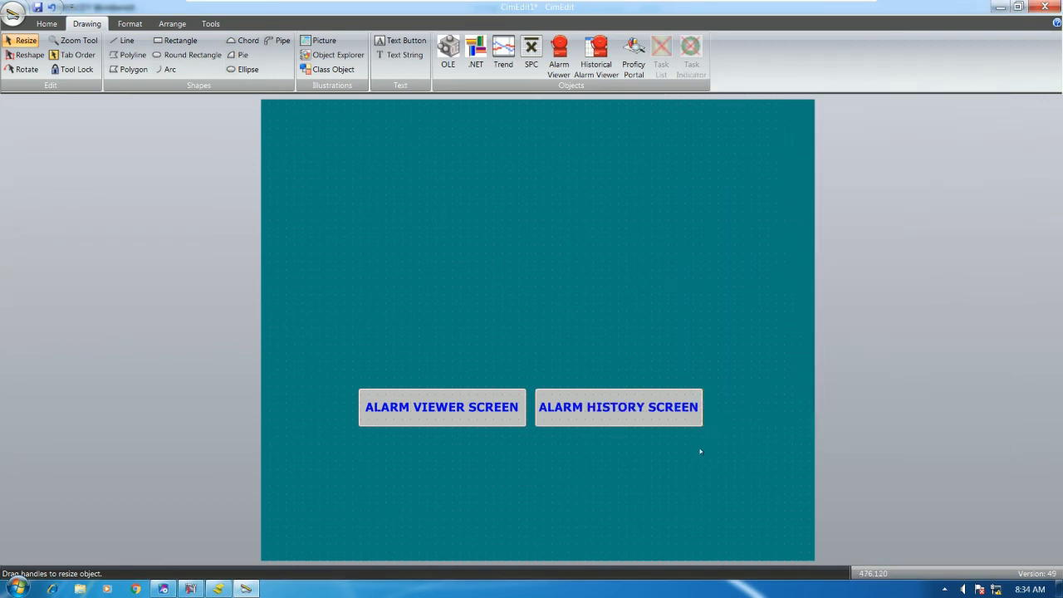
Set the screen height to 200 pt and move both alarm buttons down into it
left_click(644, 416)
right_click(644, 417)
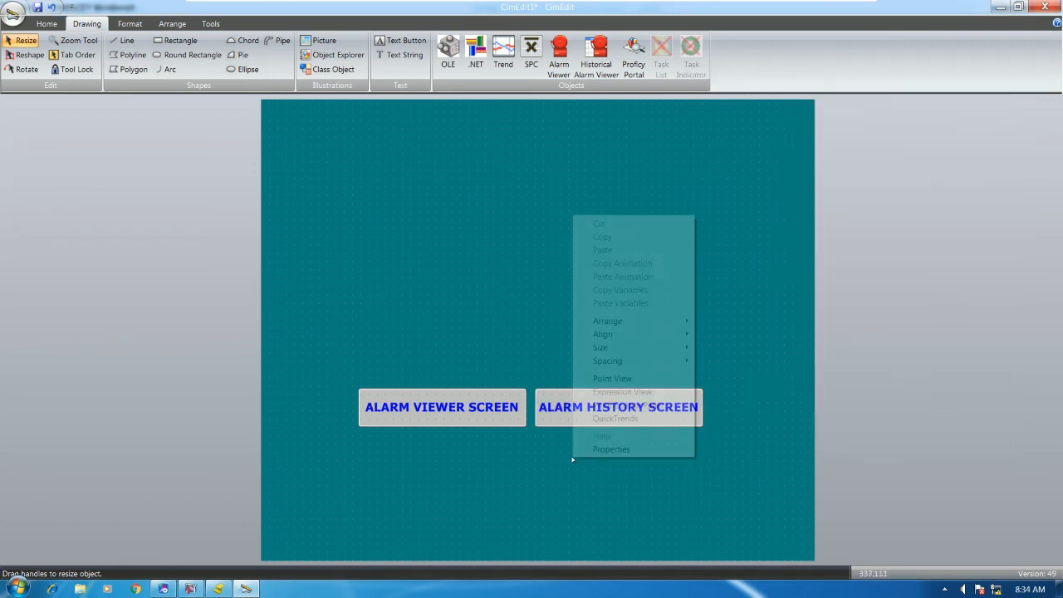
left_click(613, 449)
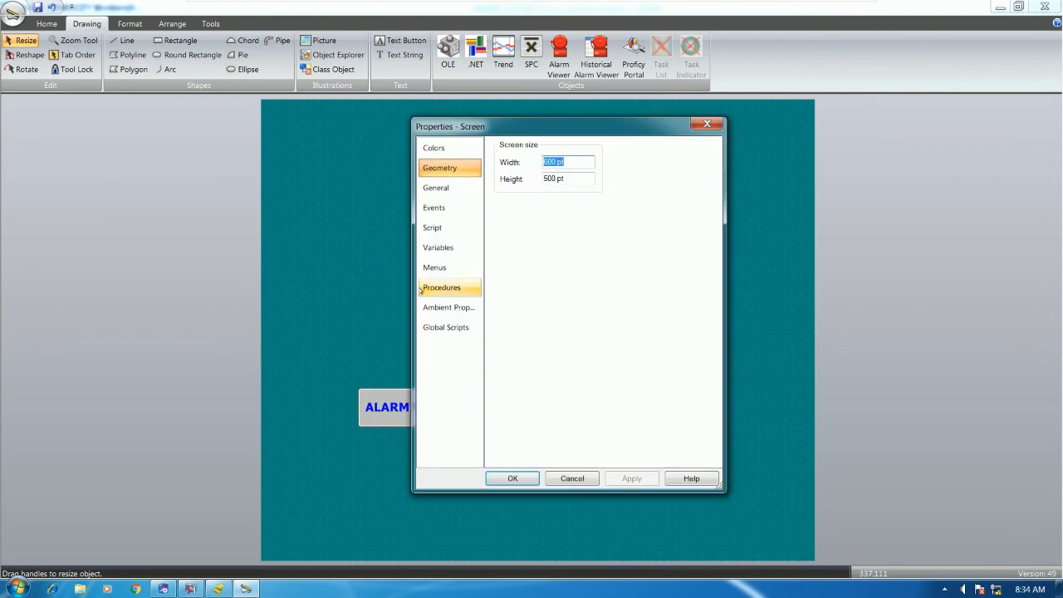
double_click(552, 178)
type("200")
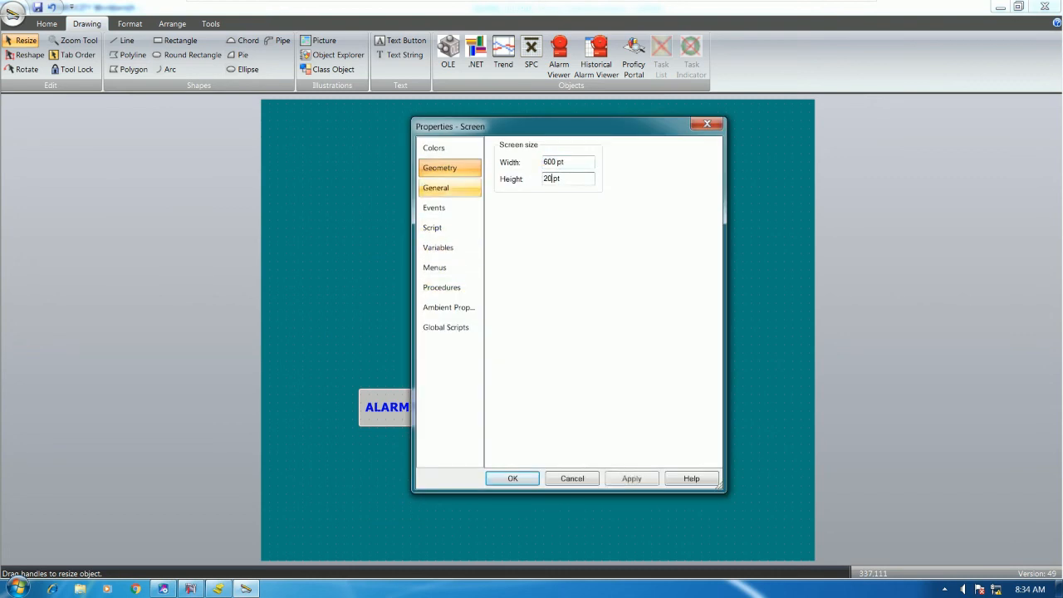
key("Return")
left_click_drag(337, 239, 747, 305)
left_click_drag(660, 273, 678, 357)
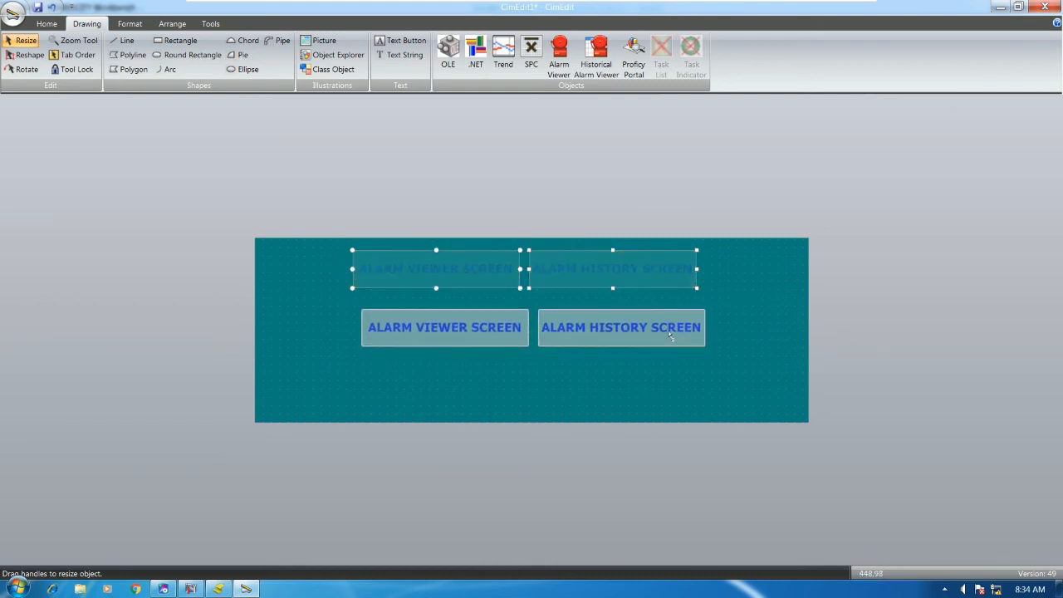
Set the screen width to 300 pt, re-entering the value to correct it
right_click(681, 369)
left_click(729, 358)
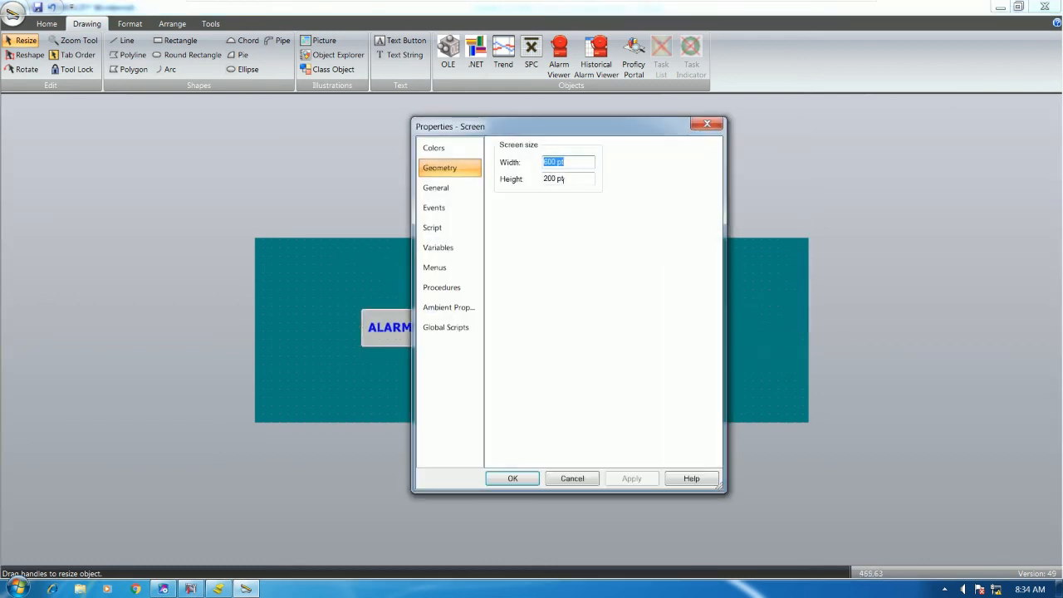
left_click_drag(553, 163, 544, 163)
type("300")
key("Return")
right_click(568, 271)
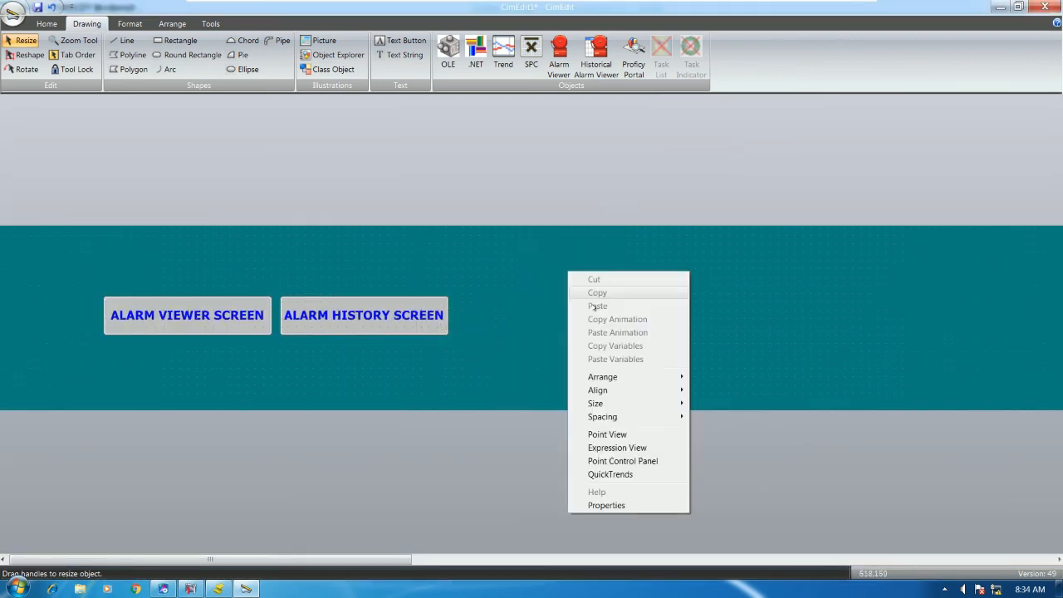
left_click(606, 504)
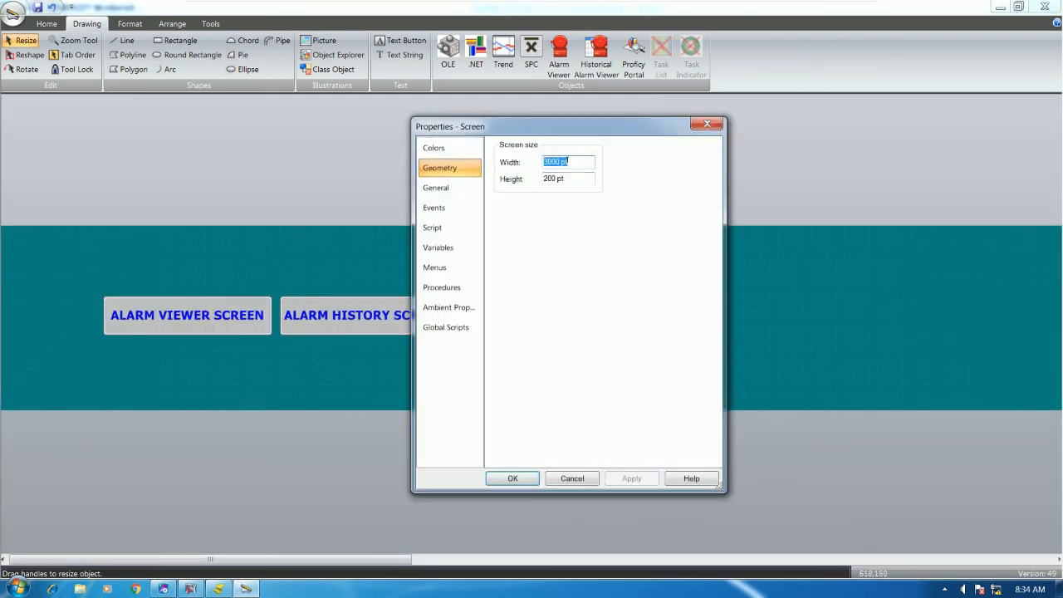
type("300")
key("Return")
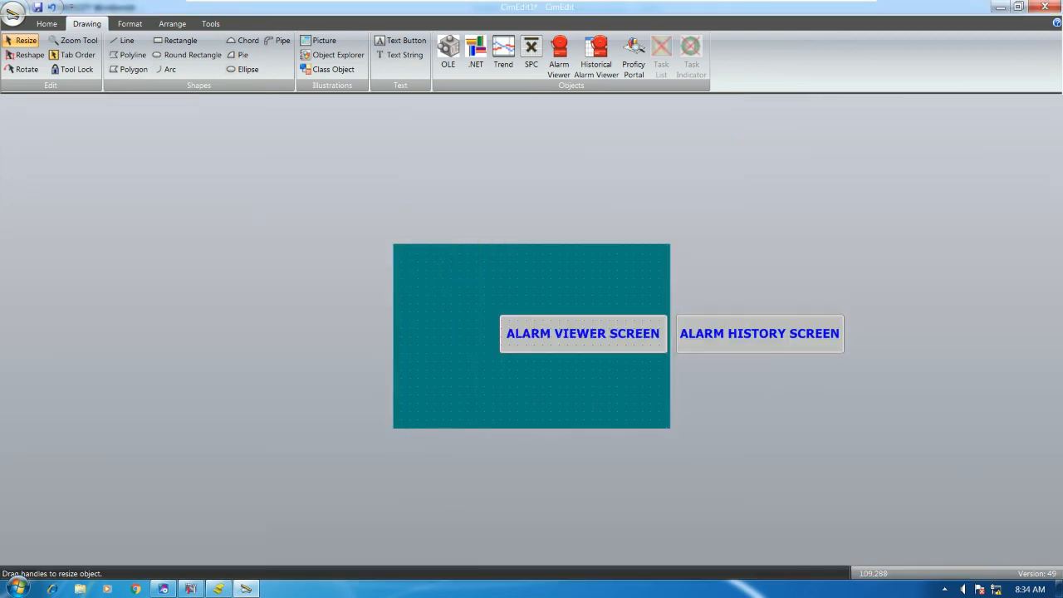
Stack ALARM HISTORY SCREEN beneath ALARM VIEWER SCREEN, centred, and open ALARM VIEWER SCREEN's properties
left_click_drag(458, 281, 870, 371)
left_click_drag(786, 341, 531, 350)
left_click_drag(387, 257, 462, 347)
mouse_move(550, 308)
left_mouse_down()
mouse_move(569, 309)
mouse_move(561, 321)
left_mouse_up()
left_click(652, 315)
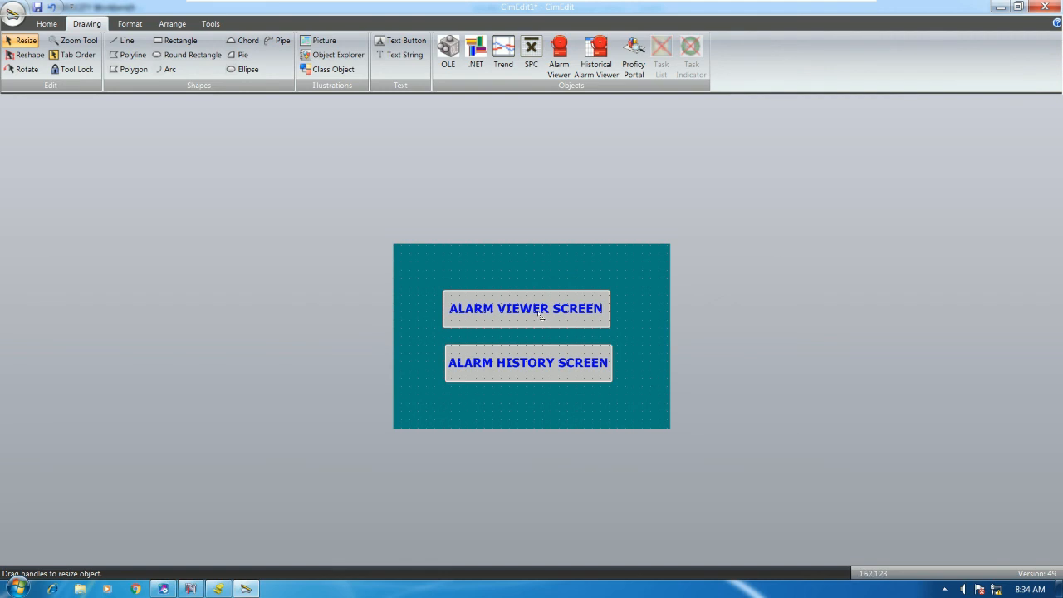
double_click(562, 319)
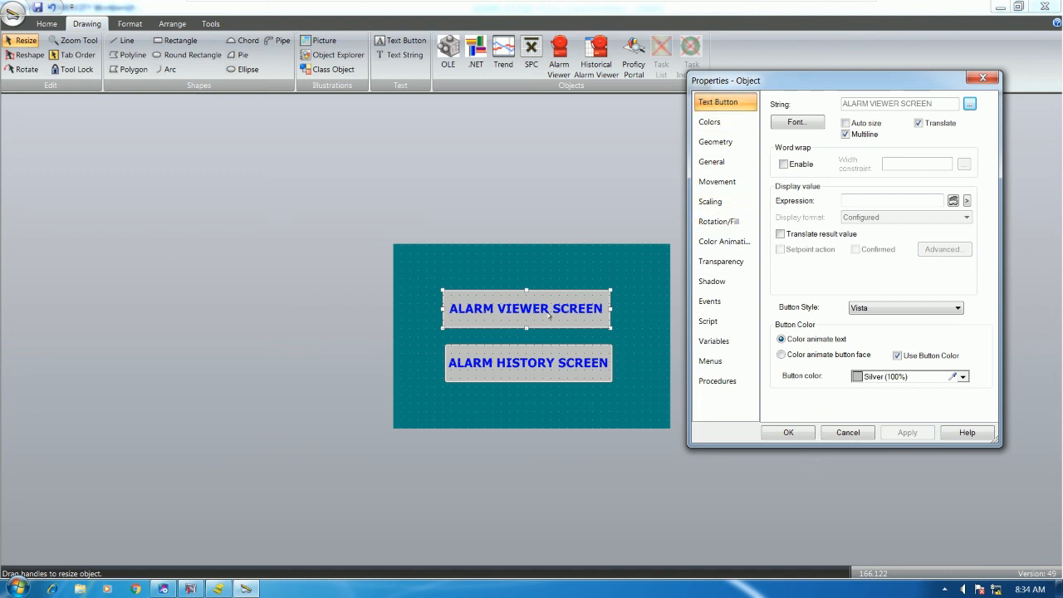
Add a Mouse Up event to the button with a new procedure
left_click(712, 300)
left_click(933, 264)
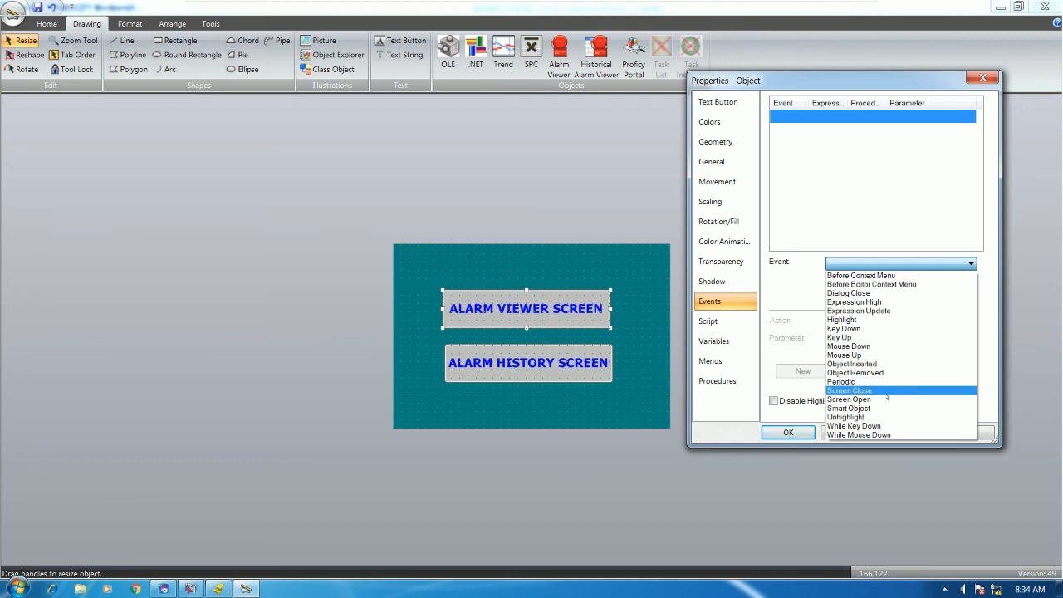
left_click(869, 355)
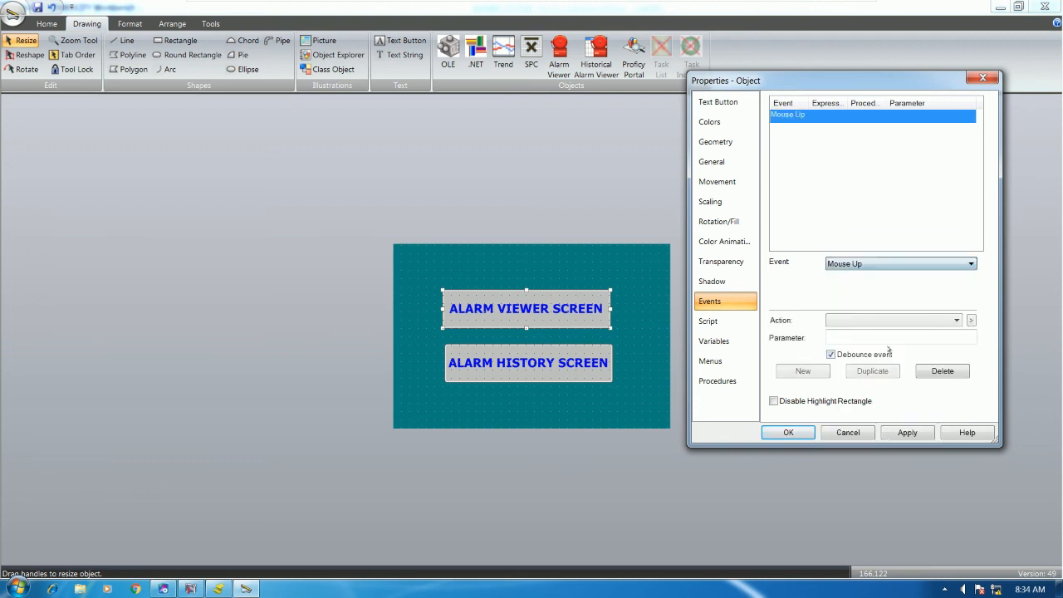
left_click(971, 321)
left_click(990, 336)
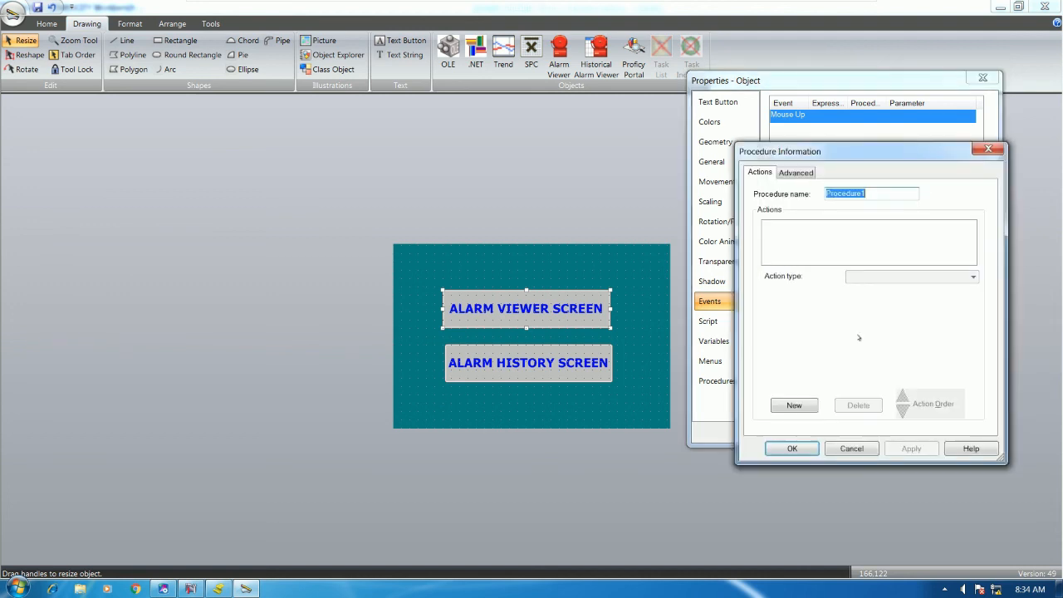
Give the procedure an Open screen action targeting ALARM VIEWER.cim and confirm both dialogs
left_click(791, 405)
left_click(895, 279)
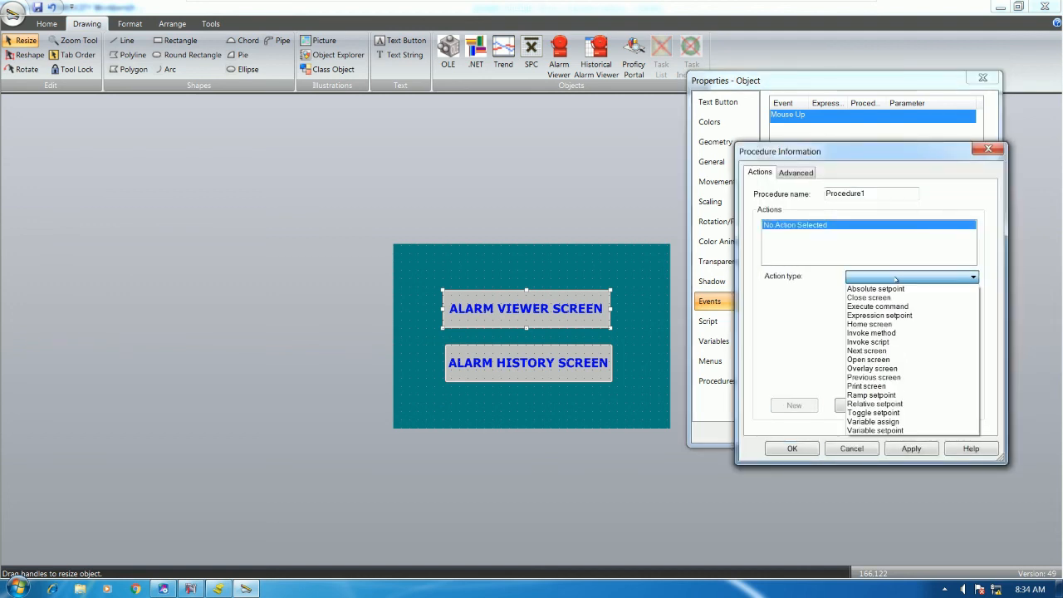
left_click(873, 363)
left_click(973, 295)
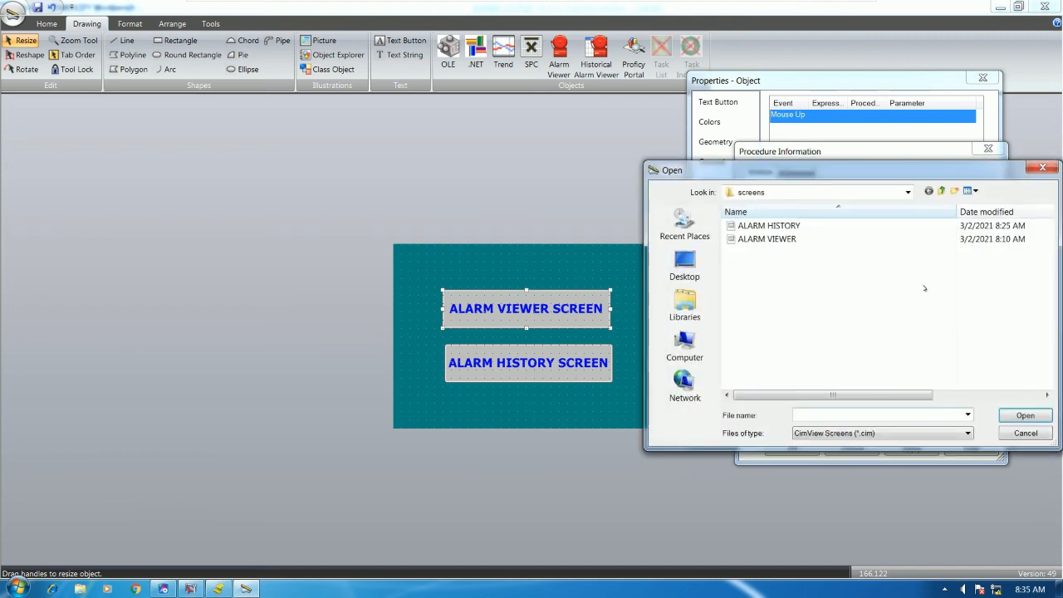
left_click(768, 239)
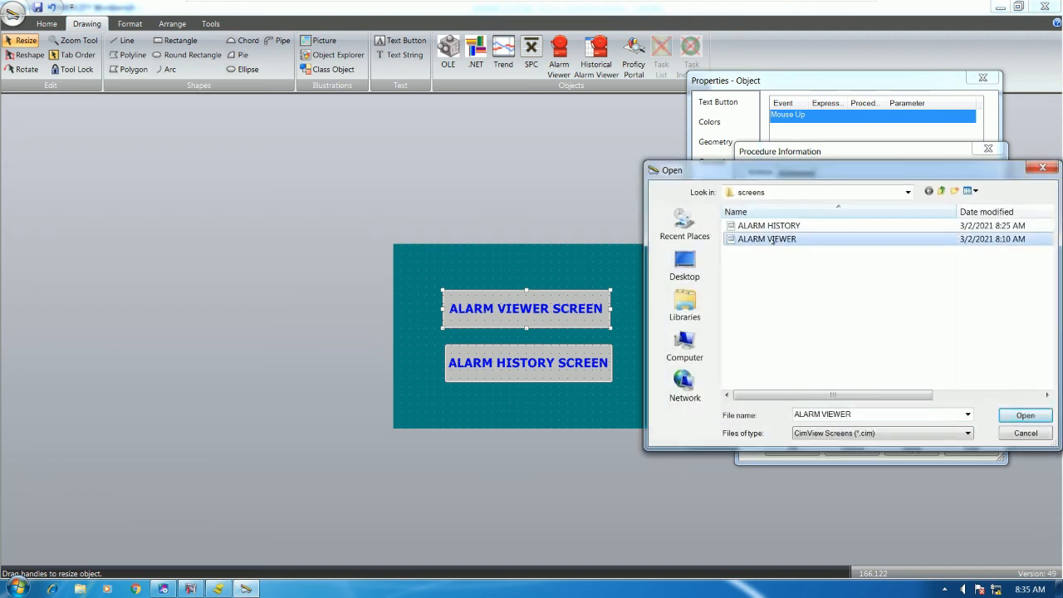
double_click(771, 241)
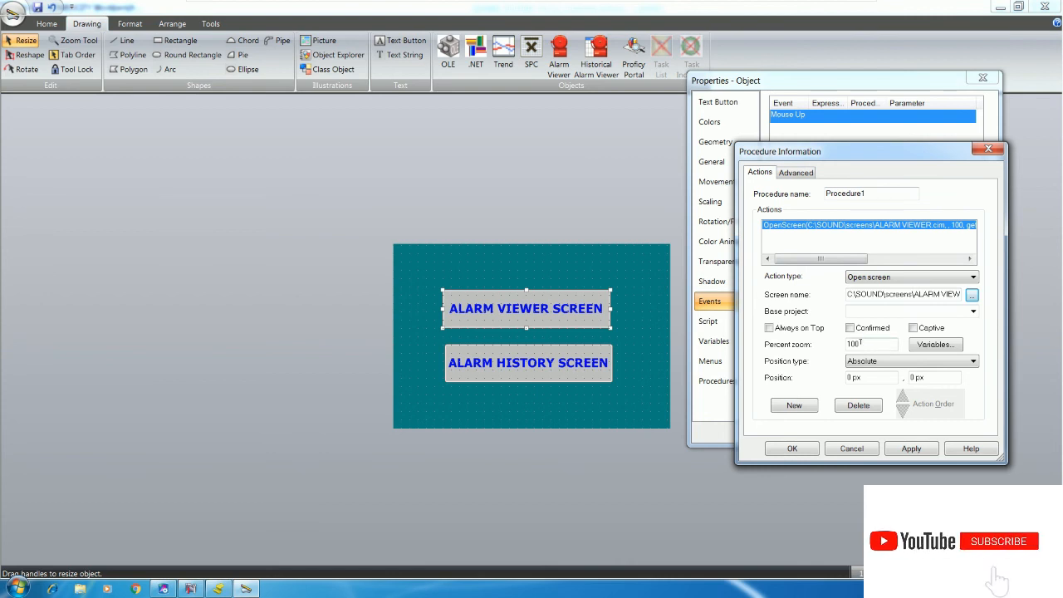
left_click(792, 448)
left_click(788, 430)
left_click(551, 268)
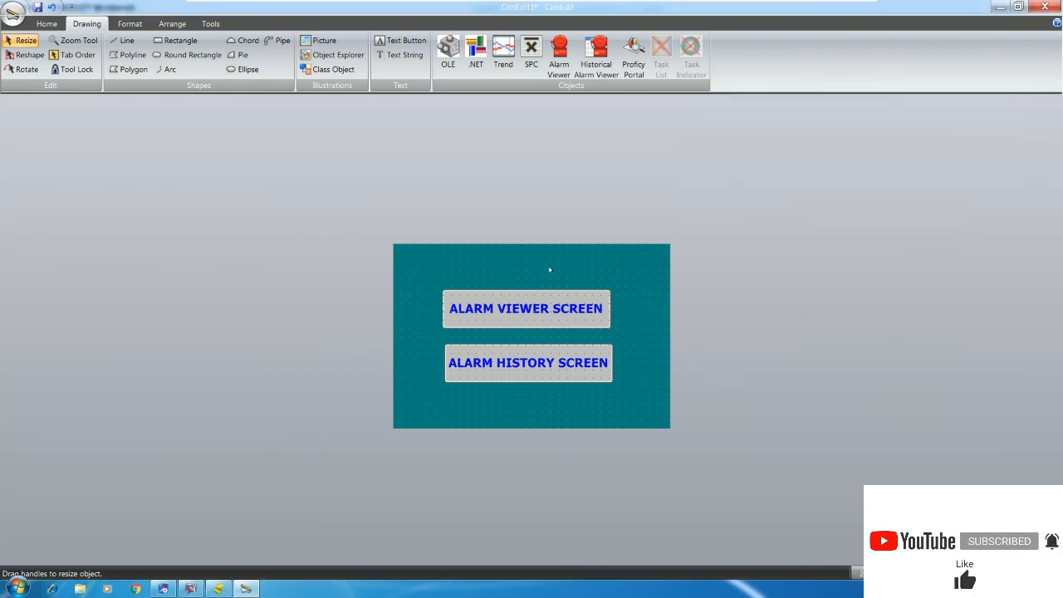
Test Screen in CimView: ALARM VIEWER SCREEN opens the alarm list, toggle its layout, then close both windows
left_click(48, 24)
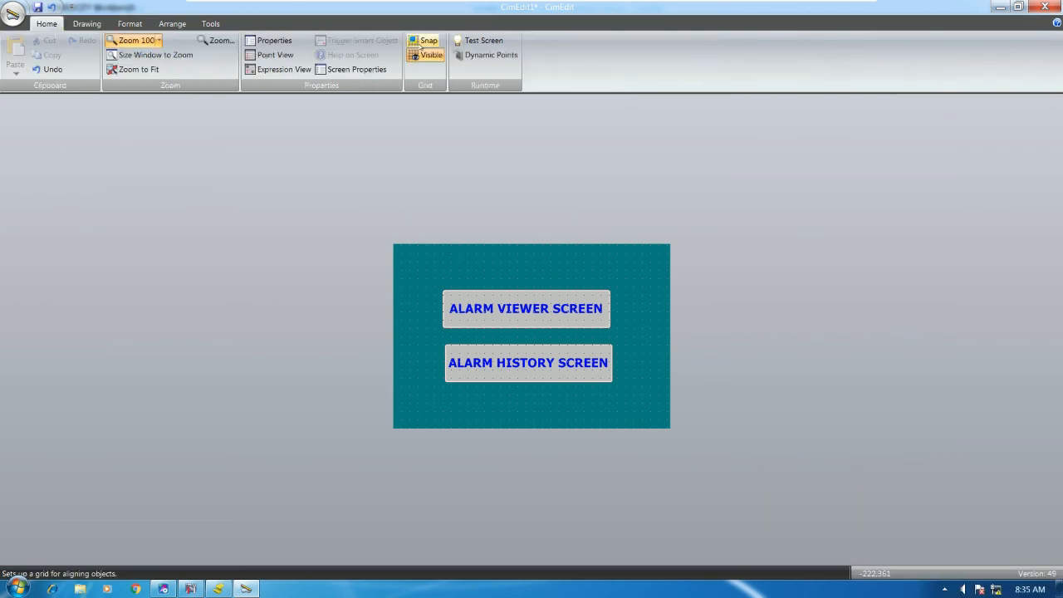
left_click(479, 40)
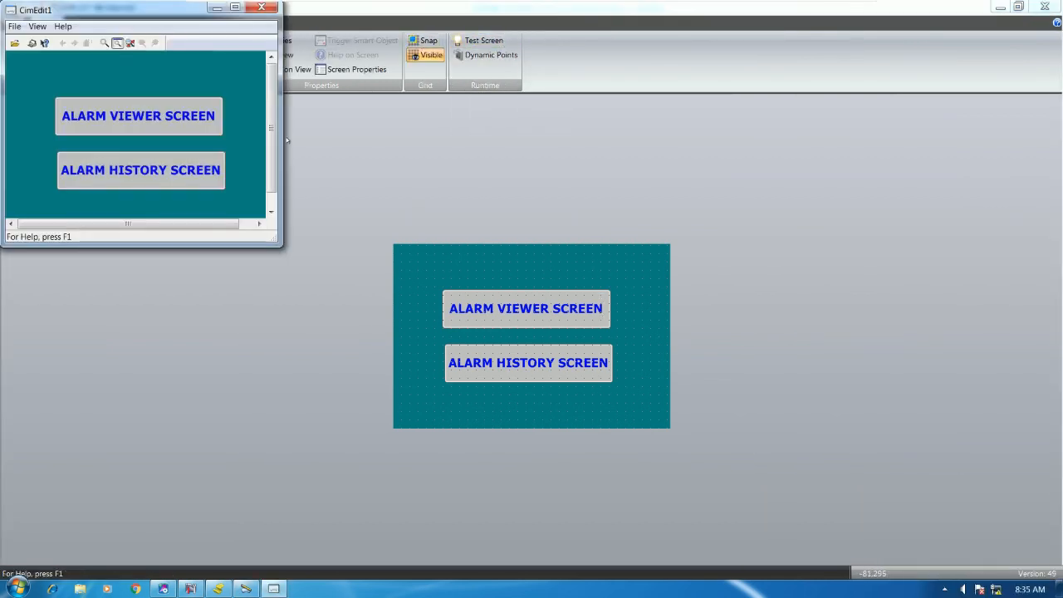
left_click(139, 113)
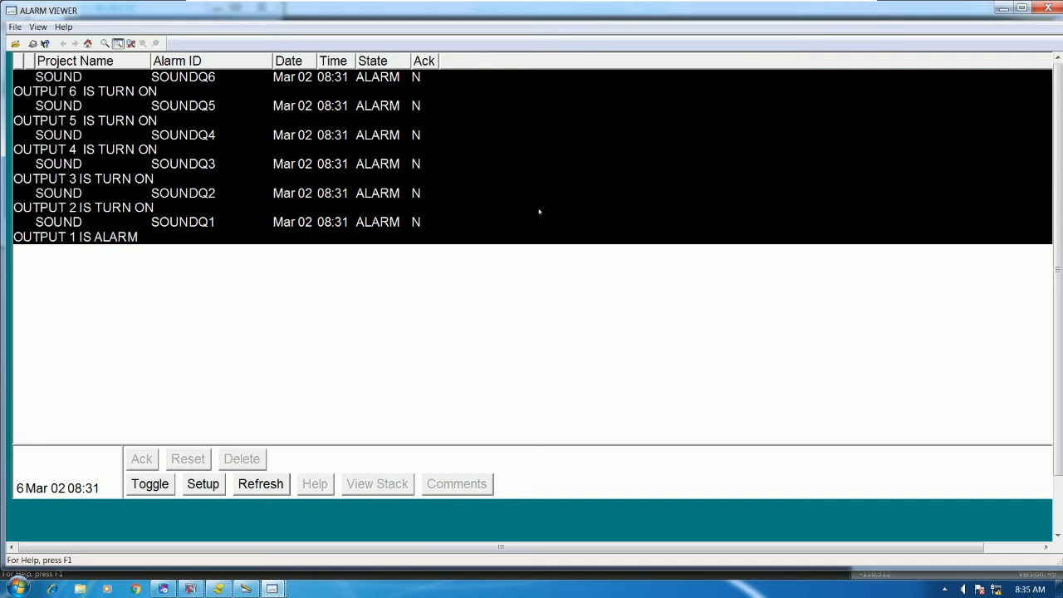
left_click(150, 481)
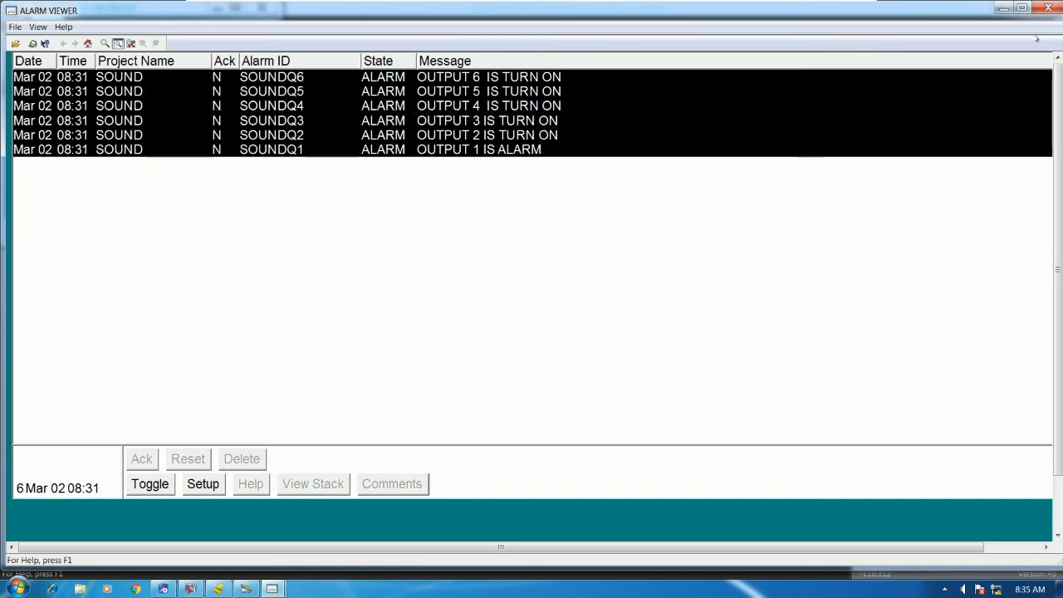
key("alt+F4")
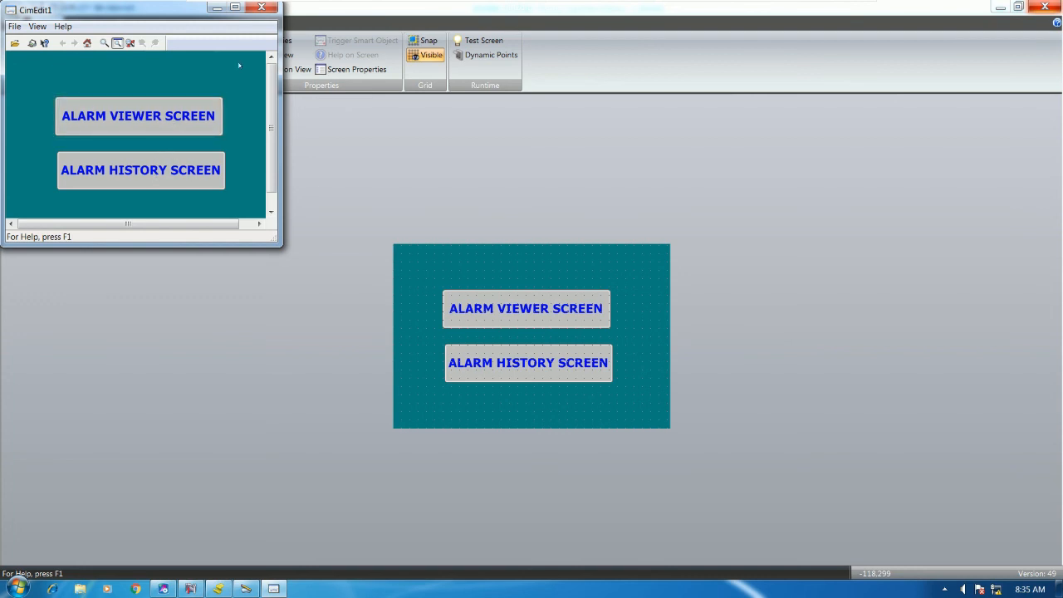
left_click(262, 8)
Align the centres of the two alarm buttons
left_click_drag(418, 286, 728, 451)
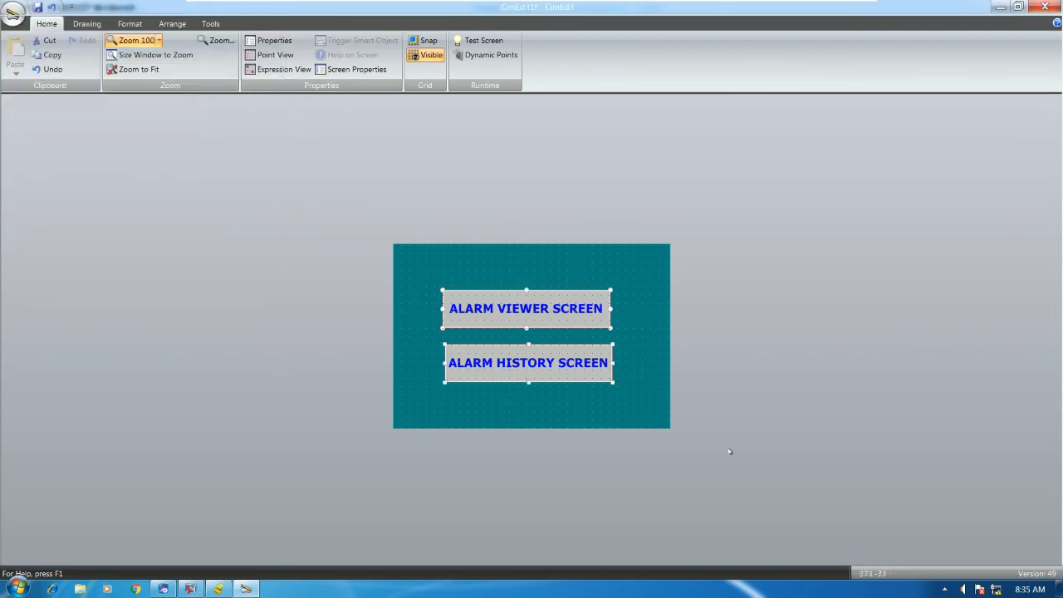
left_click(172, 23)
left_click(469, 55)
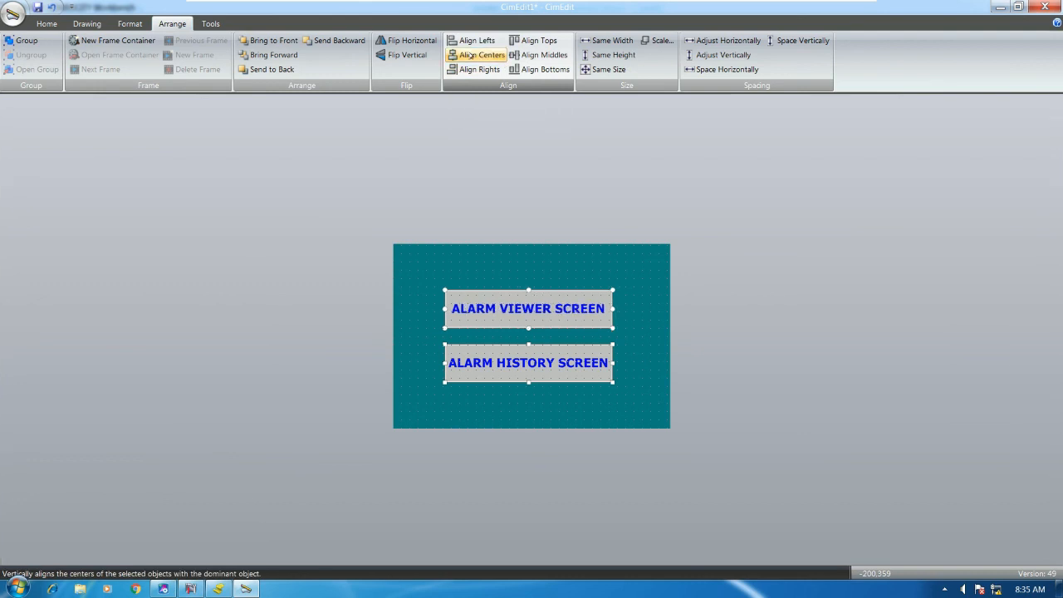
left_click(650, 368)
Add a Mouse Up event with a new procedure to the ALARM HISTORY SCREEN button
left_click(573, 373)
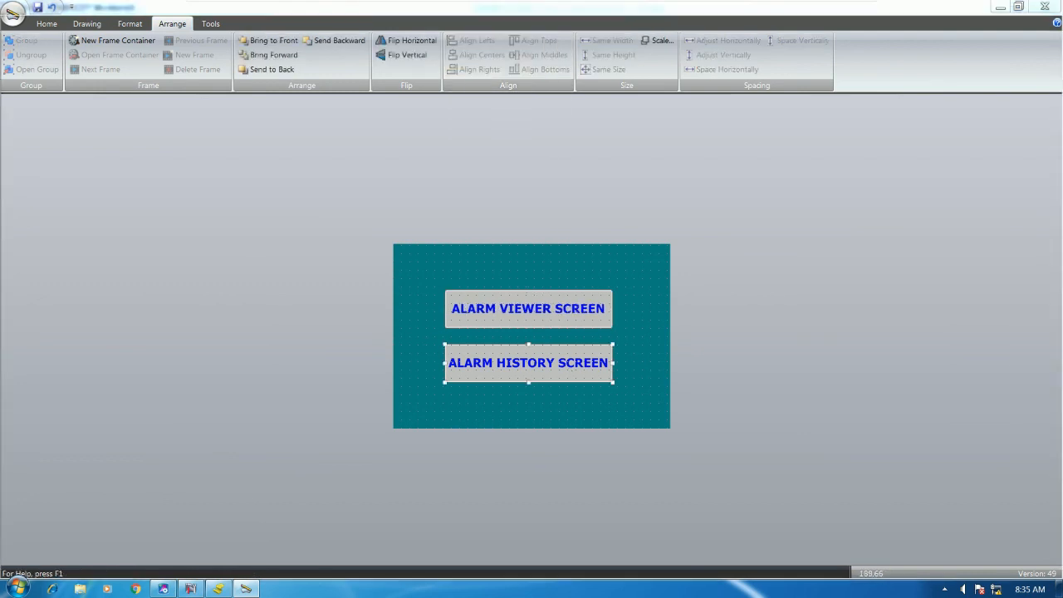
double_click(591, 345)
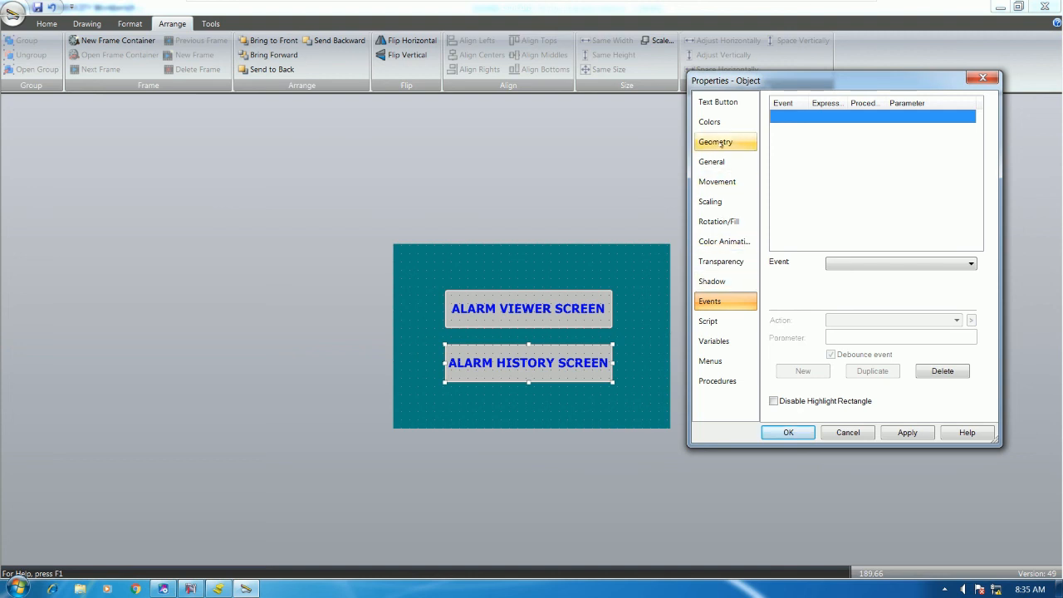
left_click(847, 265)
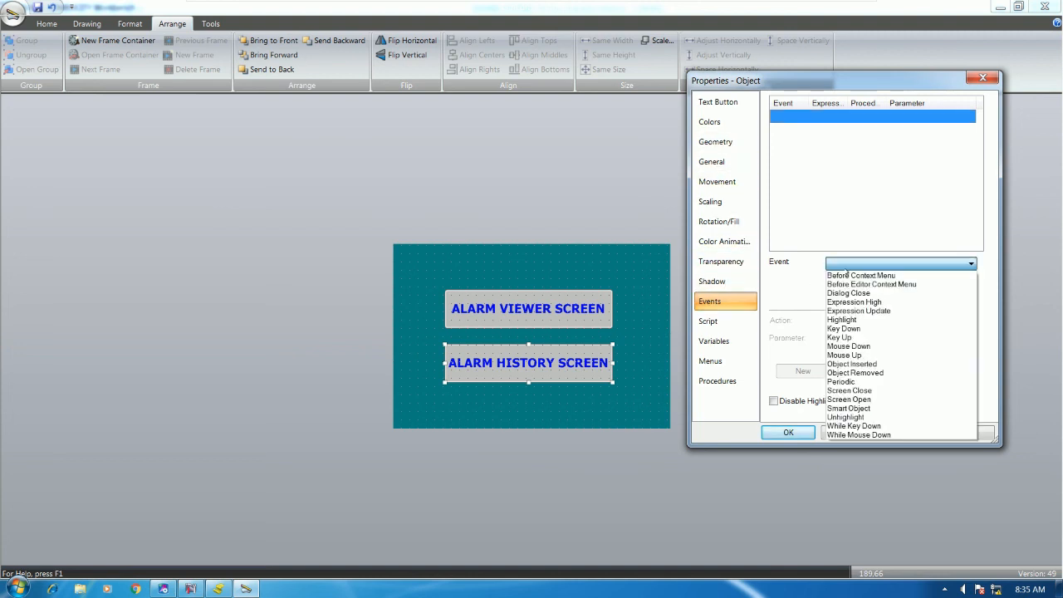
left_click(854, 355)
left_click(971, 320)
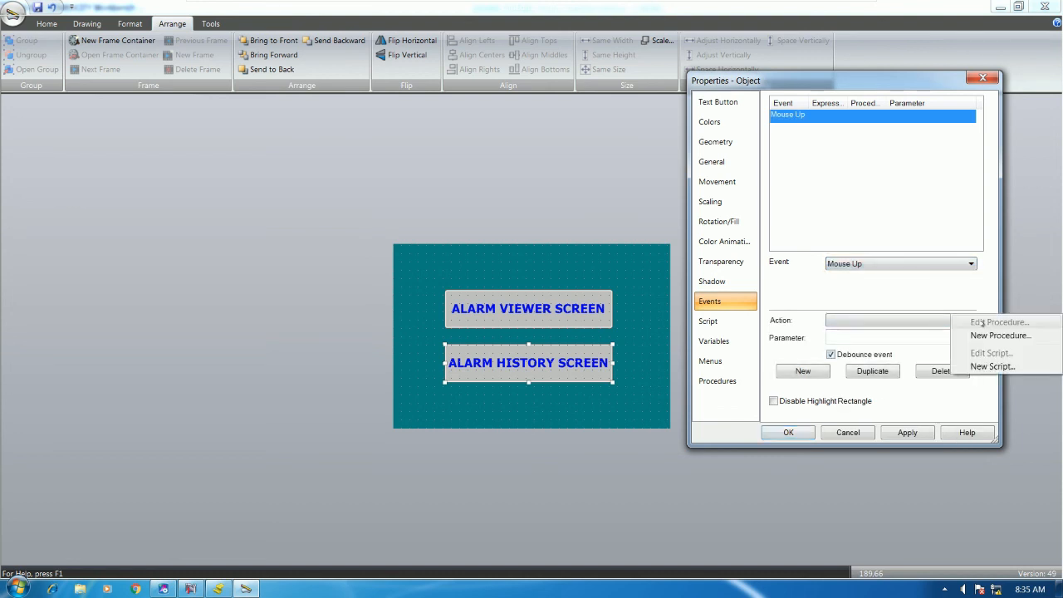
left_click(995, 334)
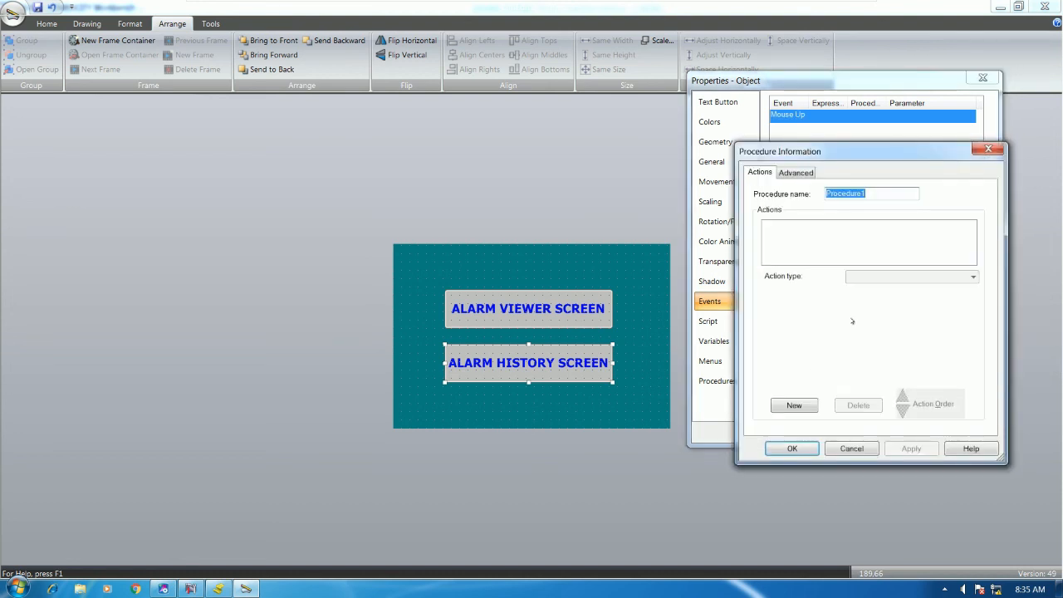
Set the procedure's action to Open screen ALARM HISTORY.cim and save the button properties
left_click(795, 406)
left_click(913, 276)
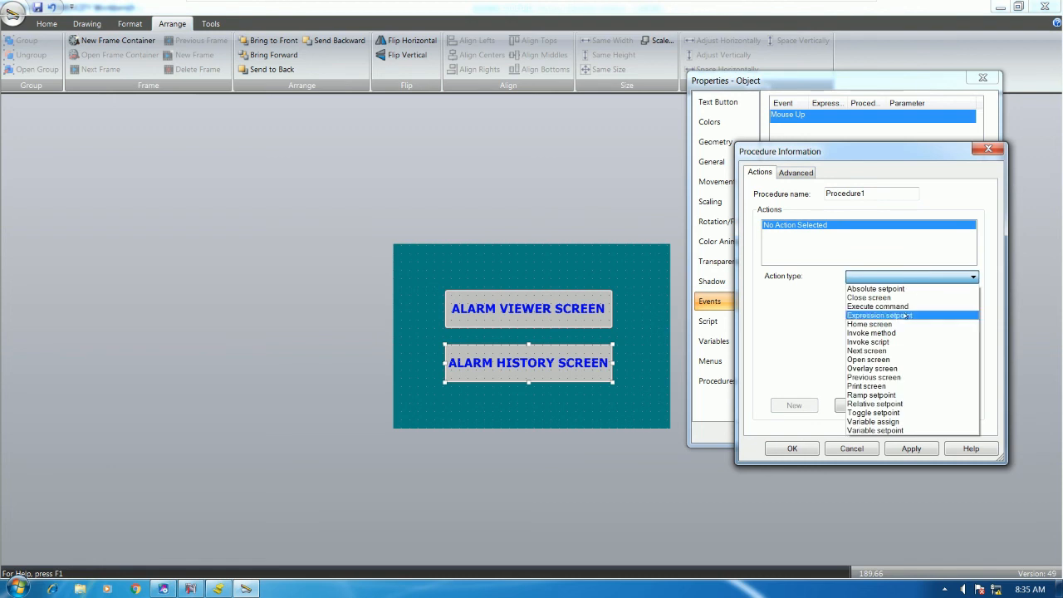
left_click(878, 359)
left_click(968, 295)
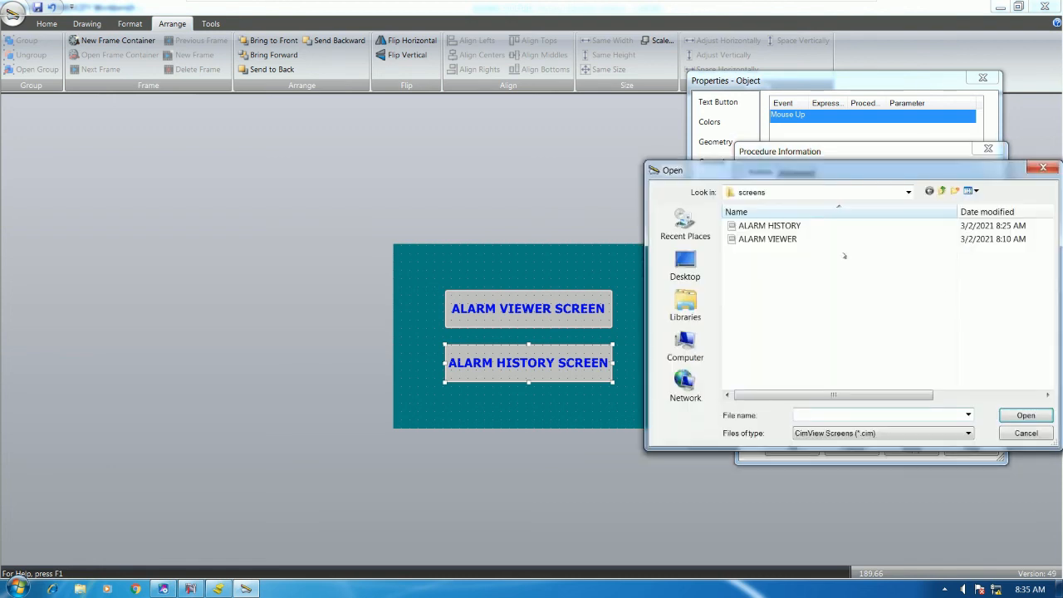
left_click(786, 226)
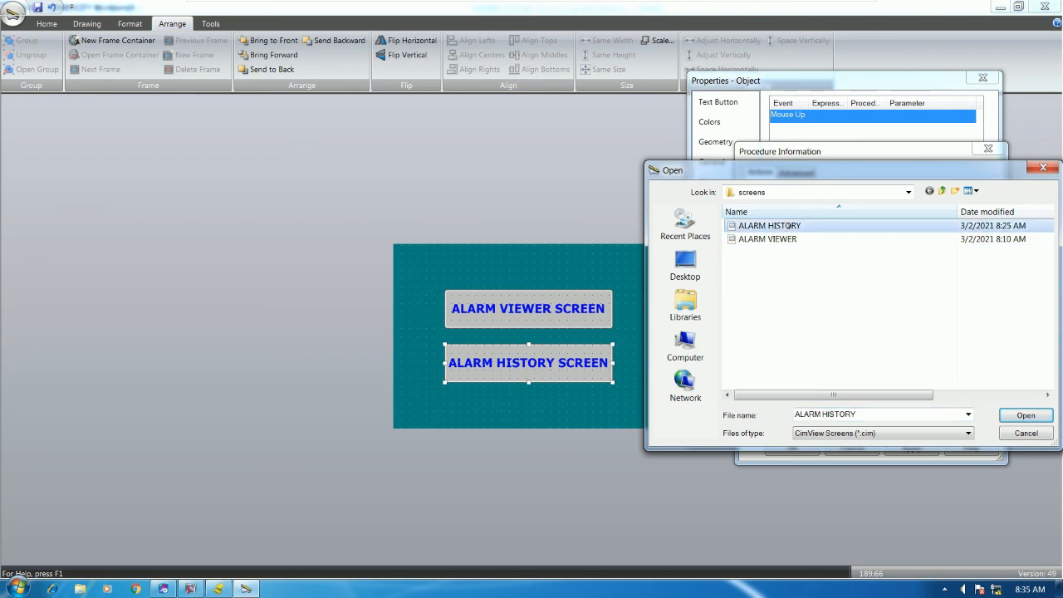
double_click(787, 225)
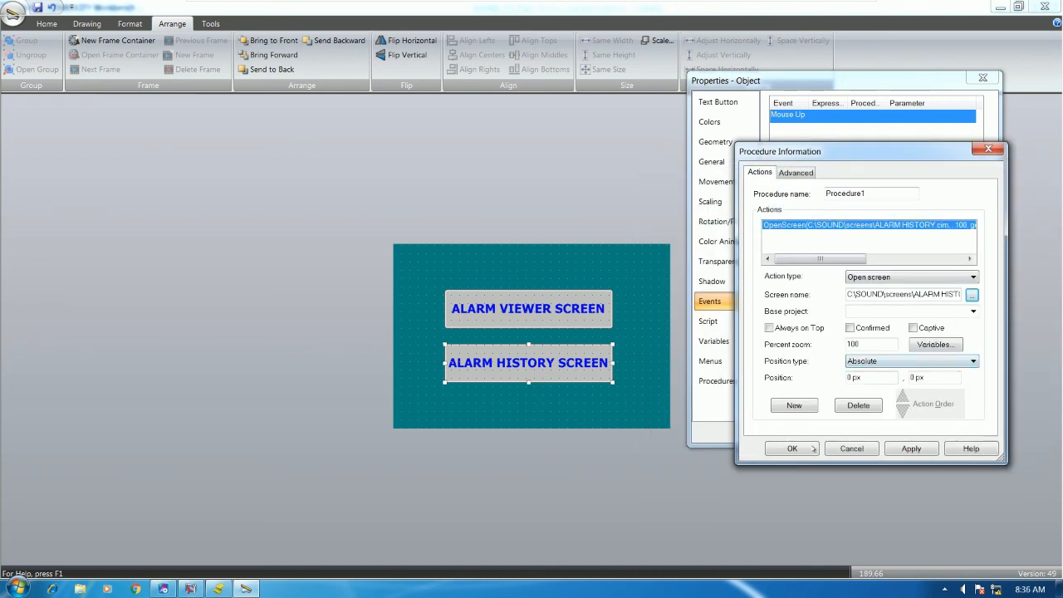
left_click(814, 449)
left_click(818, 442)
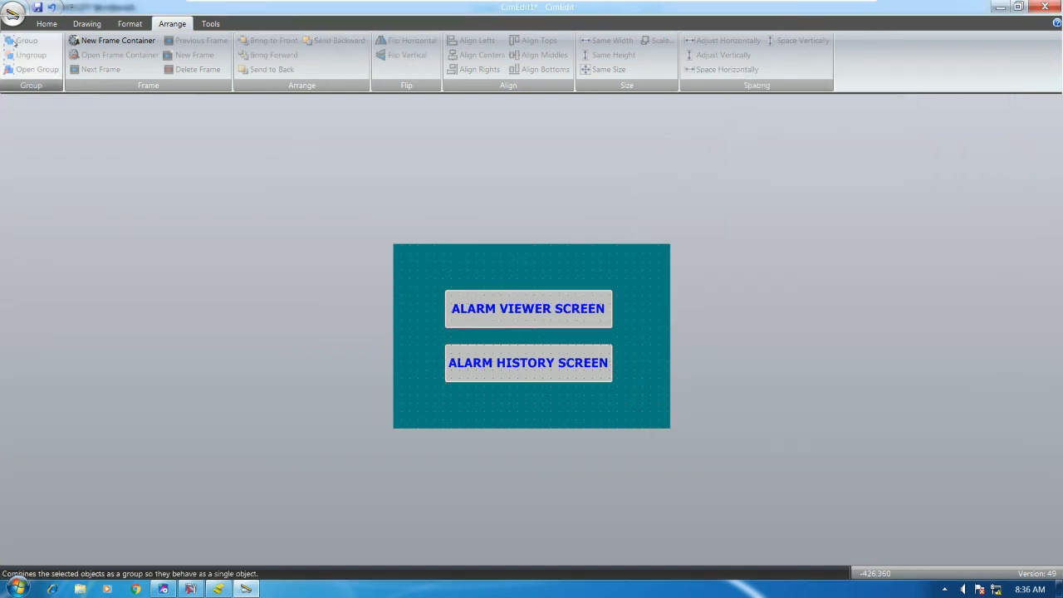
left_click(46, 24)
Test the screen in CimView, open ALARM HISTORY, and check its start-date calendar and query buttons
left_click(479, 39)
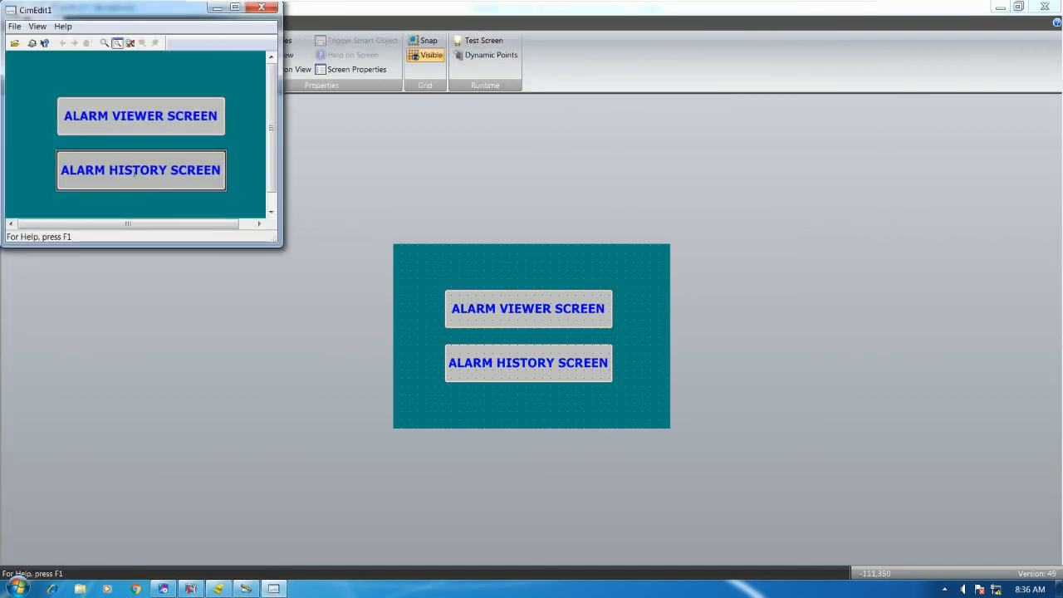
left_click(190, 189)
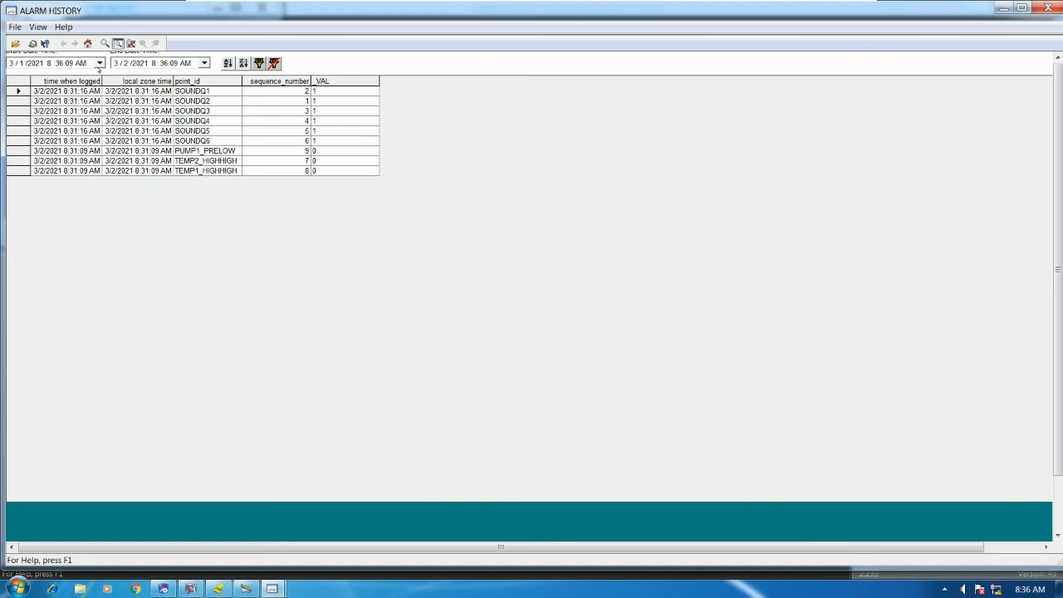
left_click(98, 64)
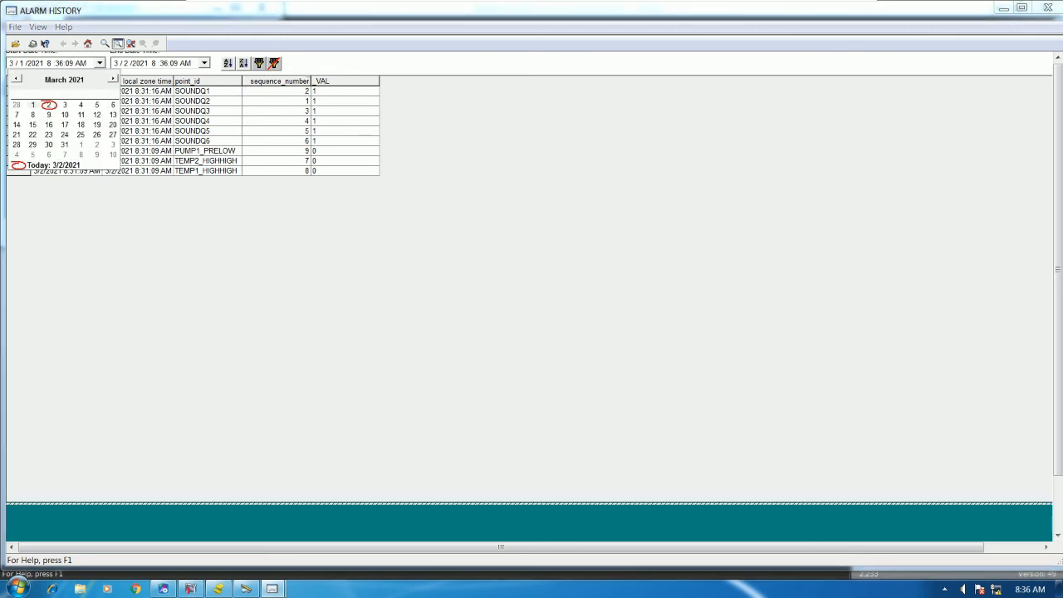
left_click(187, 75)
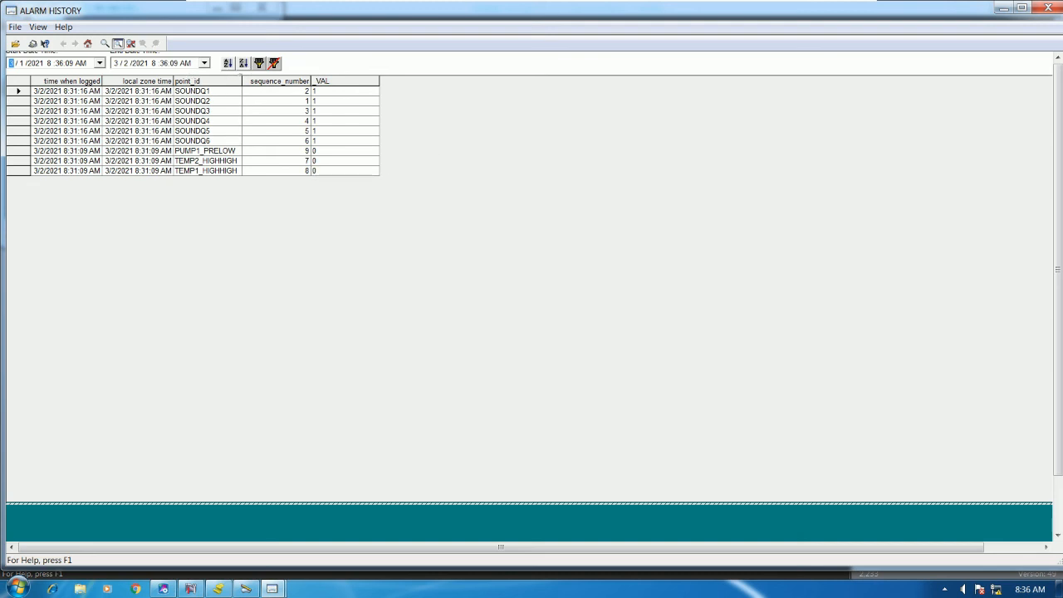
left_click(274, 64)
left_click(258, 63)
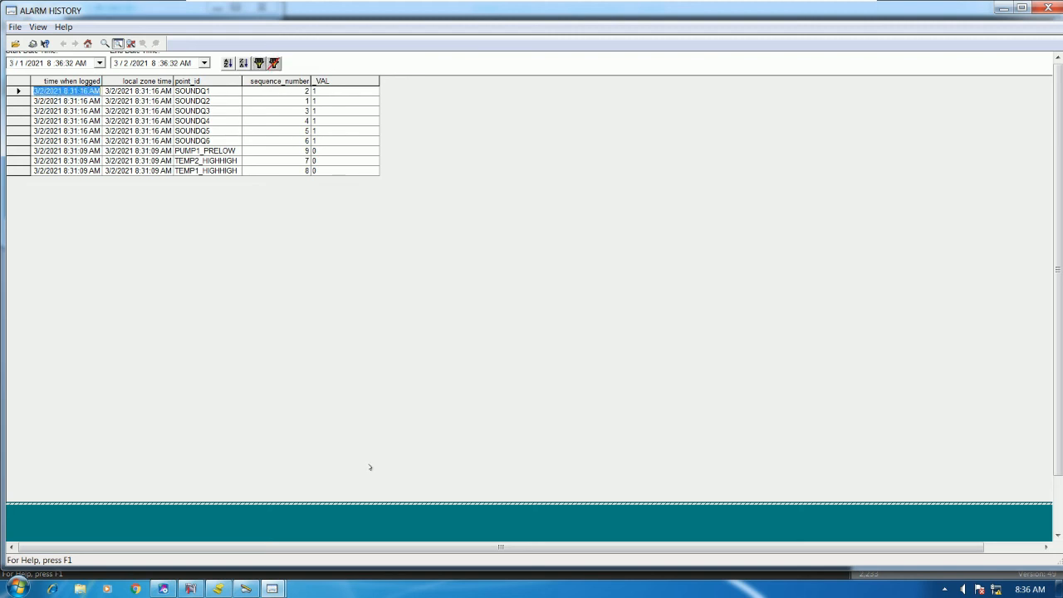
Bring the CimEdit1 test window back from the taskbar and centre it on screen
mouse_move(272, 588)
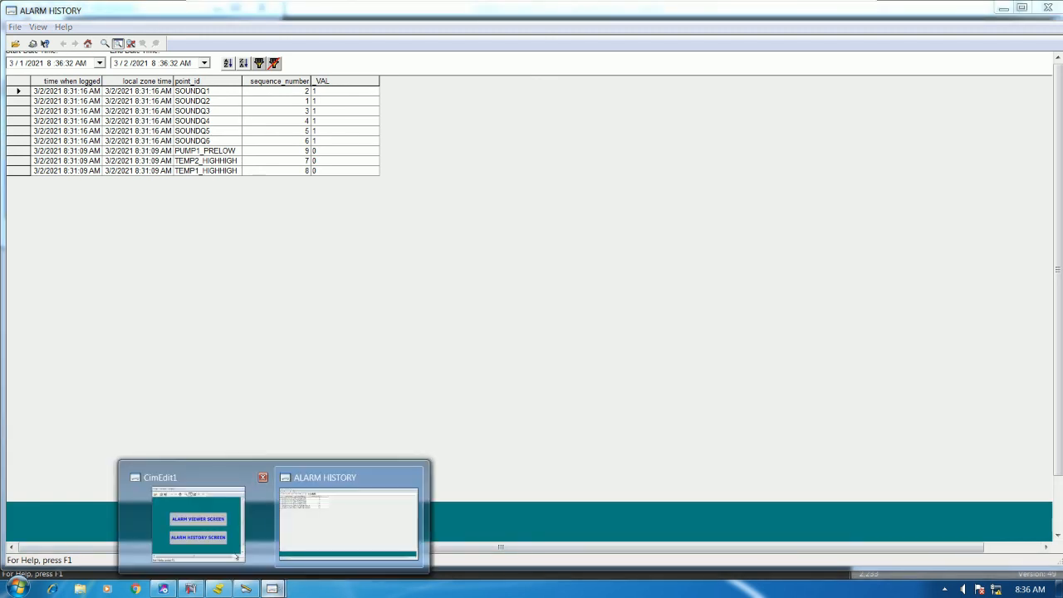
left_click(197, 515)
left_click_drag(191, 15, 598, 102)
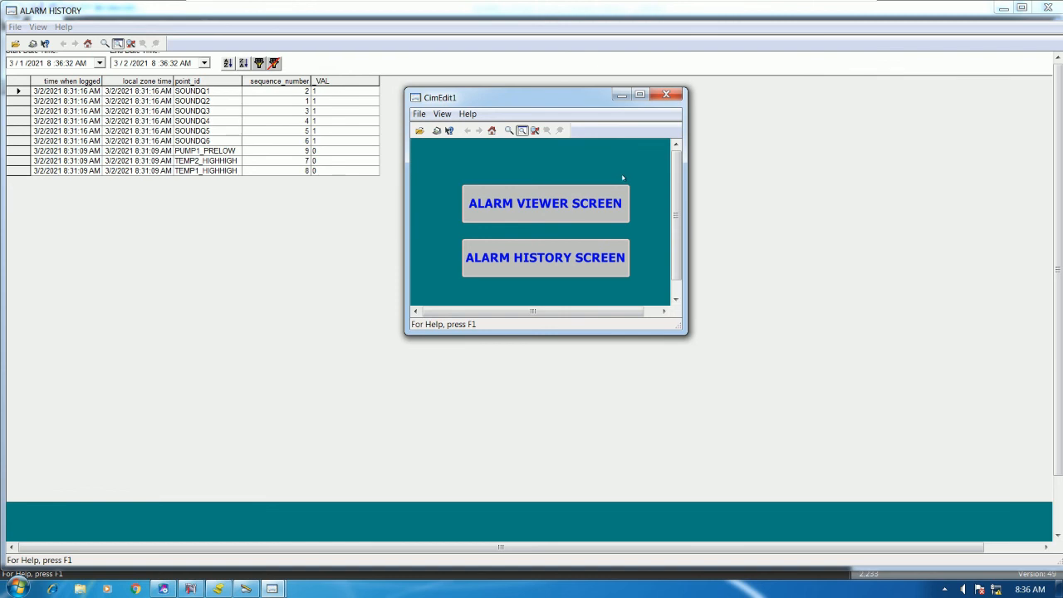